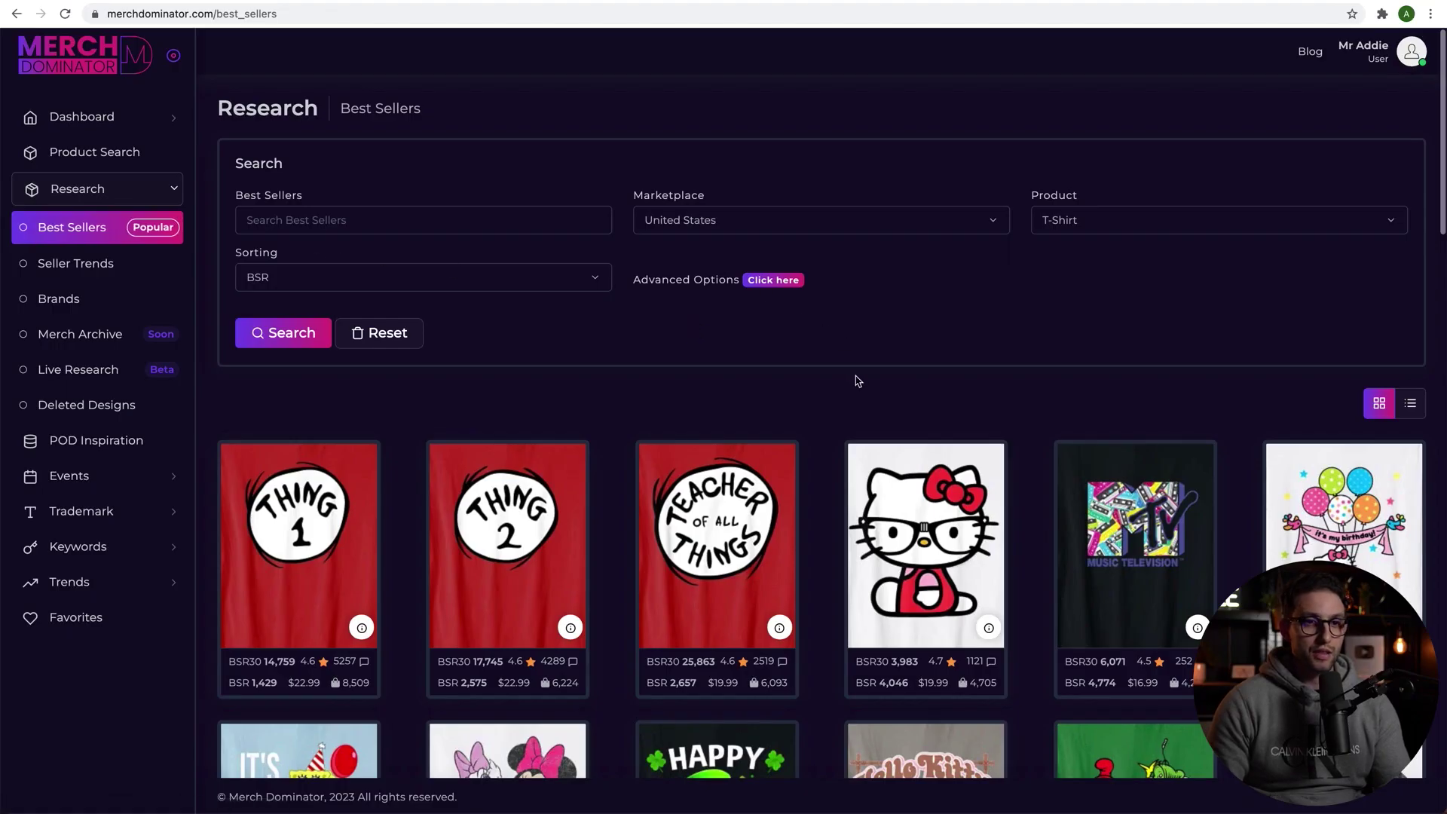
Scroll the Best Sellers grid down to the turbaned woman 'They whispered to her… I am the Storm' shirt.
{"action": "scroll", "coordinate": [856, 381], "scroll_direction": "down", "scroll_amount": 2}
{"action": "scroll", "coordinate": [857, 381], "scroll_direction": "down", "scroll_amount": 15}
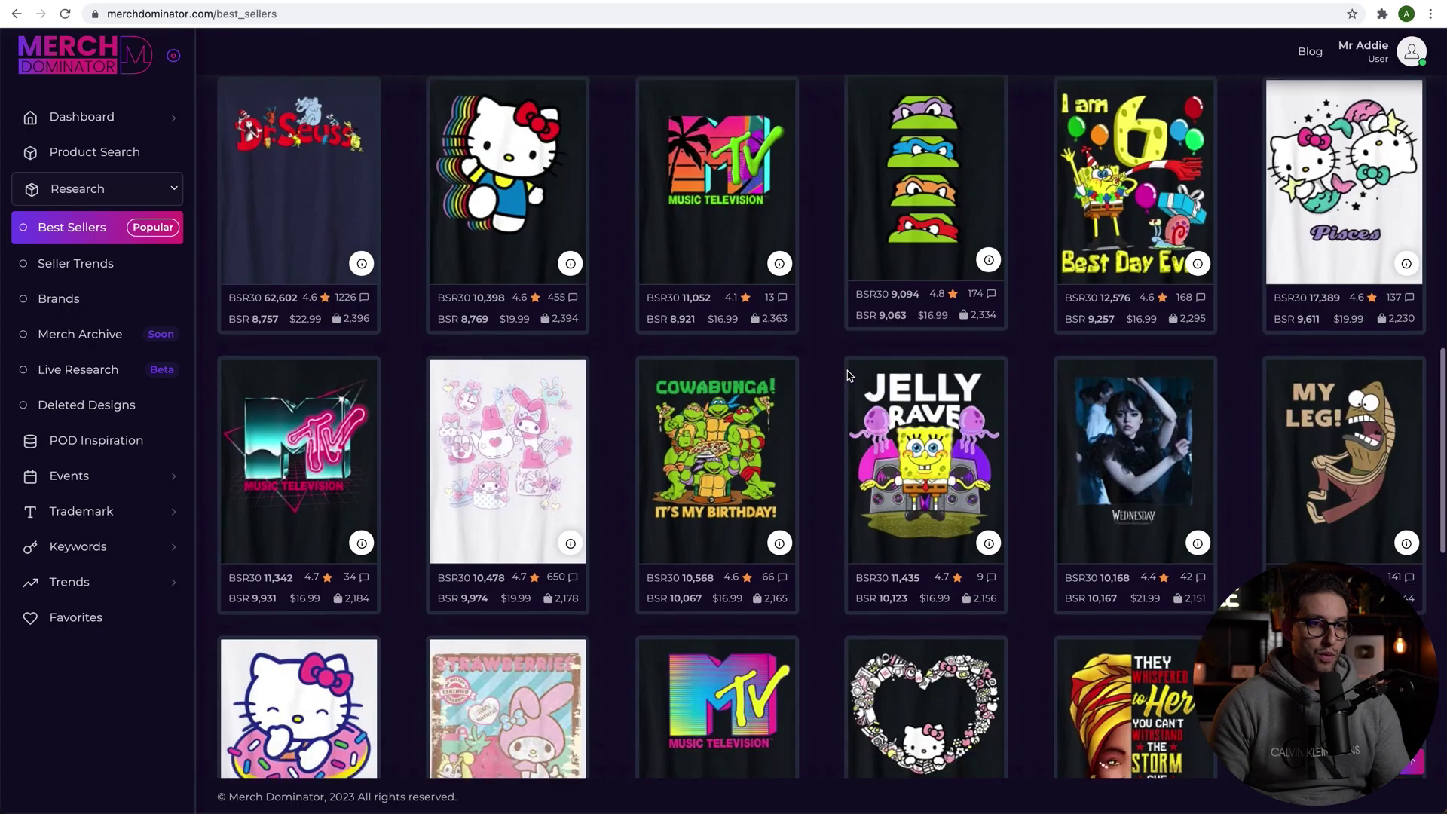
{"action": "scroll", "coordinate": [850, 374], "scroll_direction": "down", "scroll_amount": 4}
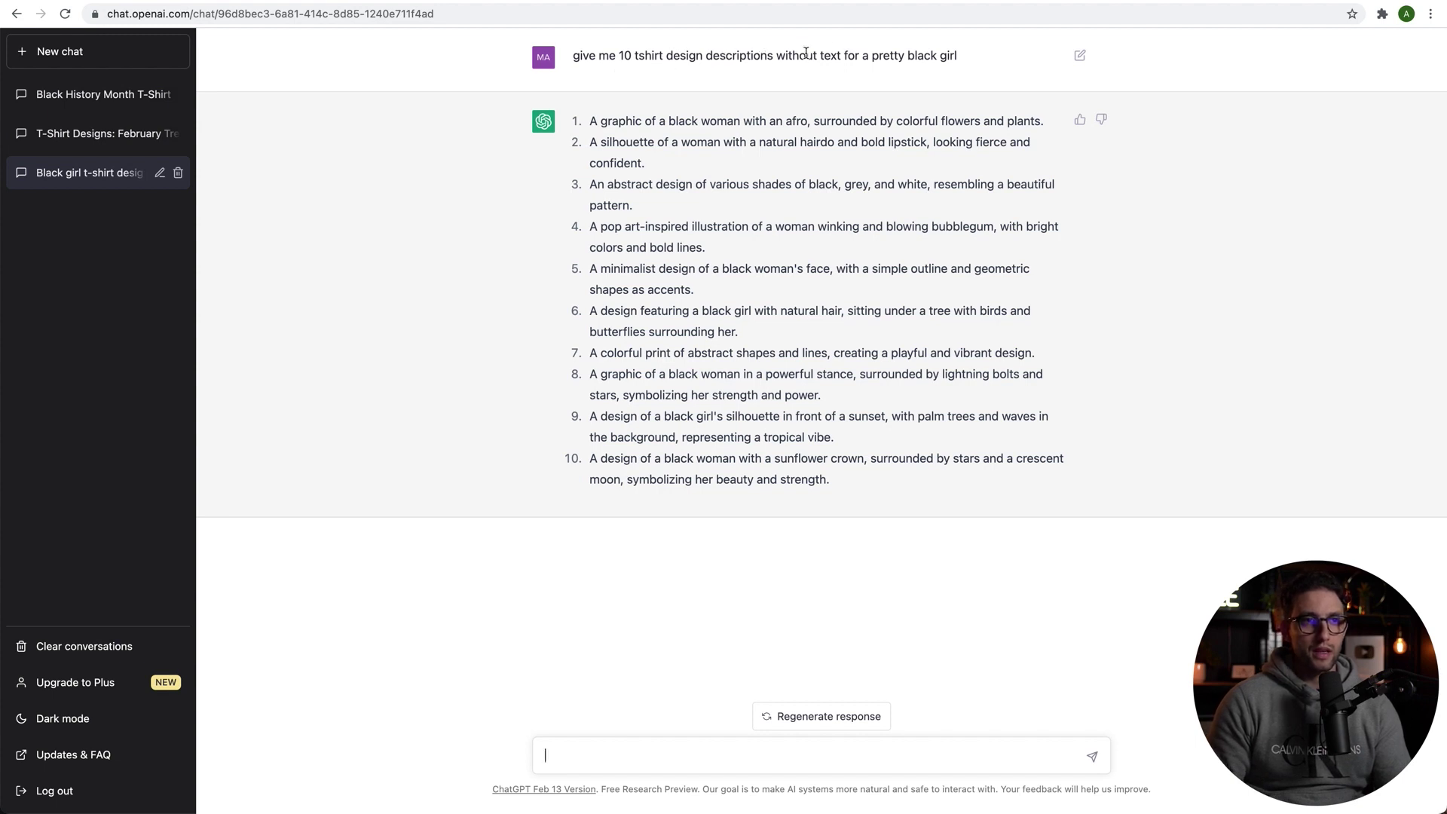
Highlight the ten text-free ChatGPT design ideas, then clear the selection.
{"action": "left_click_drag", "start_coordinate": [590, 117], "coordinate": [798, 453]}
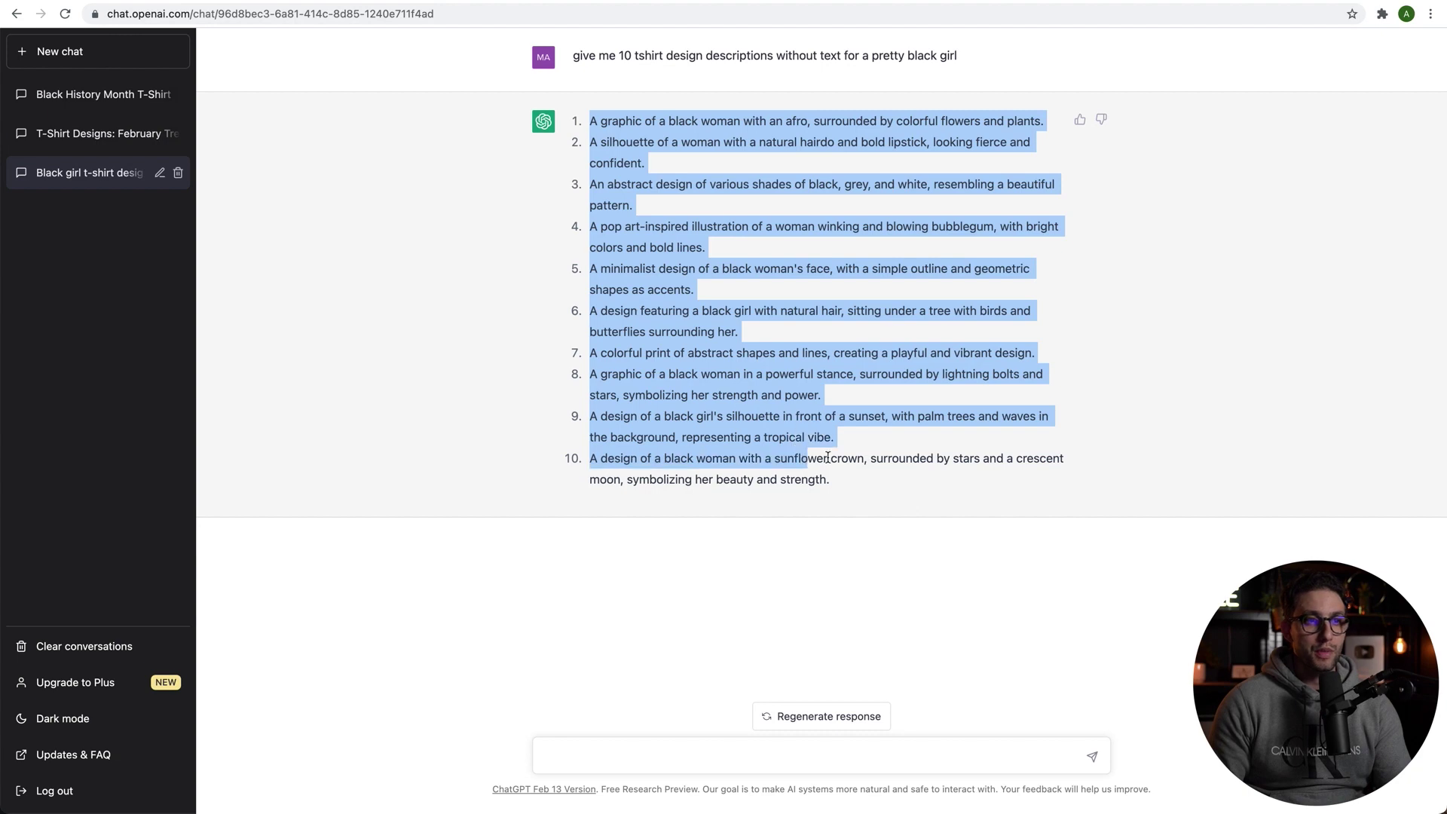
{"action": "left_click", "coordinate": [828, 456]}
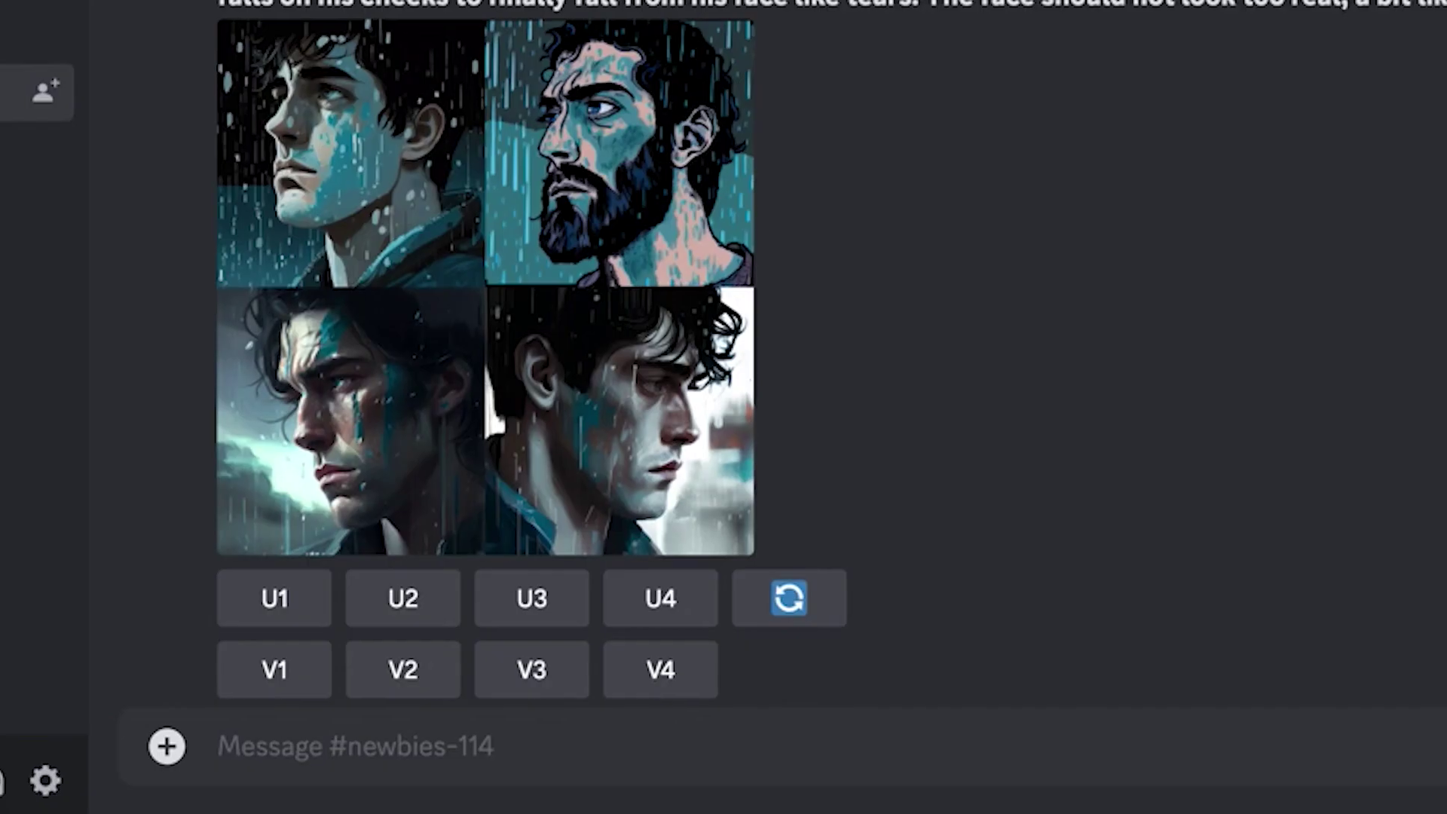
Start an /imagine prompt in Discord and scroll to the earlier 'white background, --no tshirt' turban prompt.
{"action": "type", "text": "/imag"}
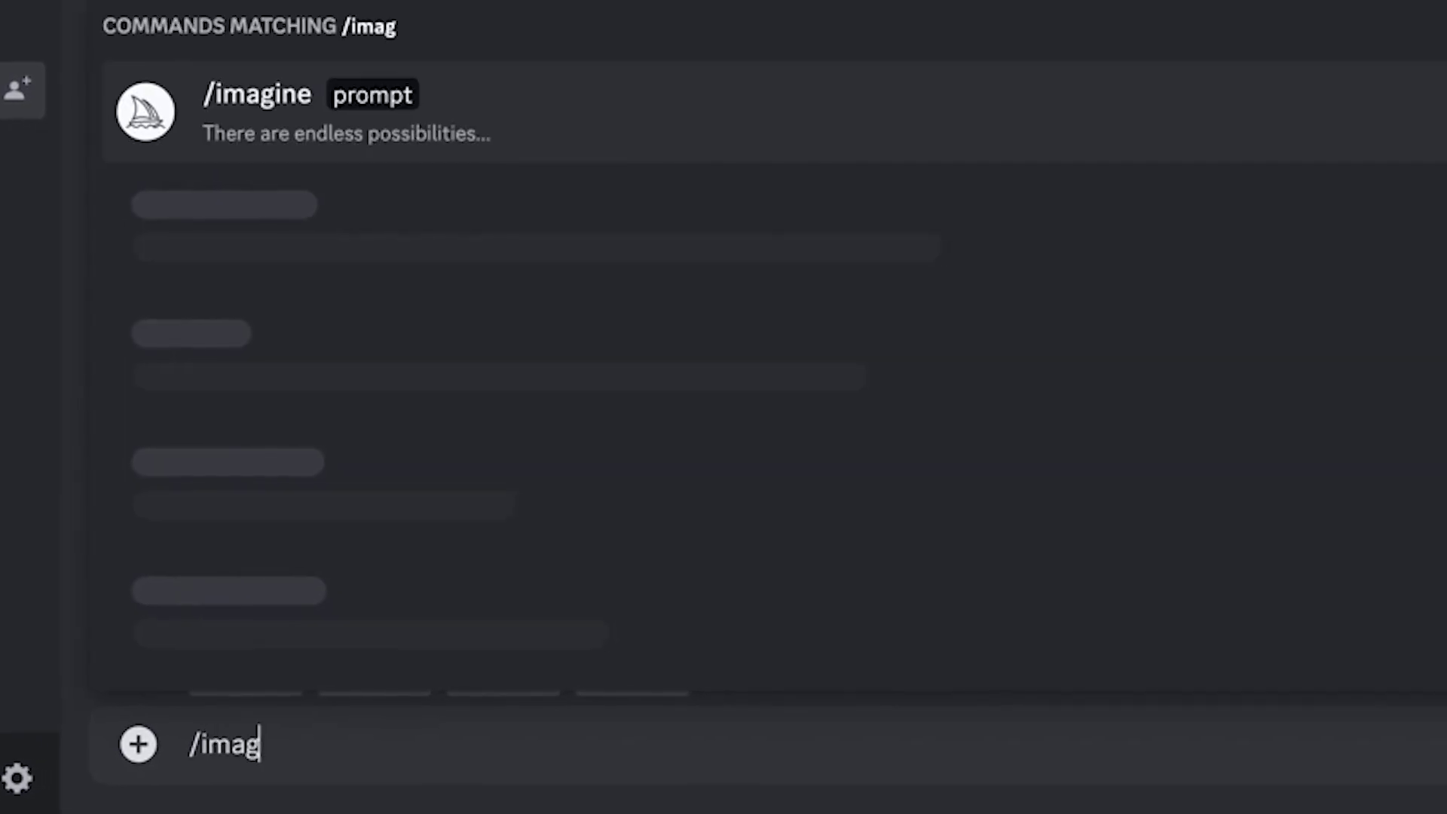
{"action": "type", "text": "i"}
{"action": "left_click", "coordinate": [332, 114]}
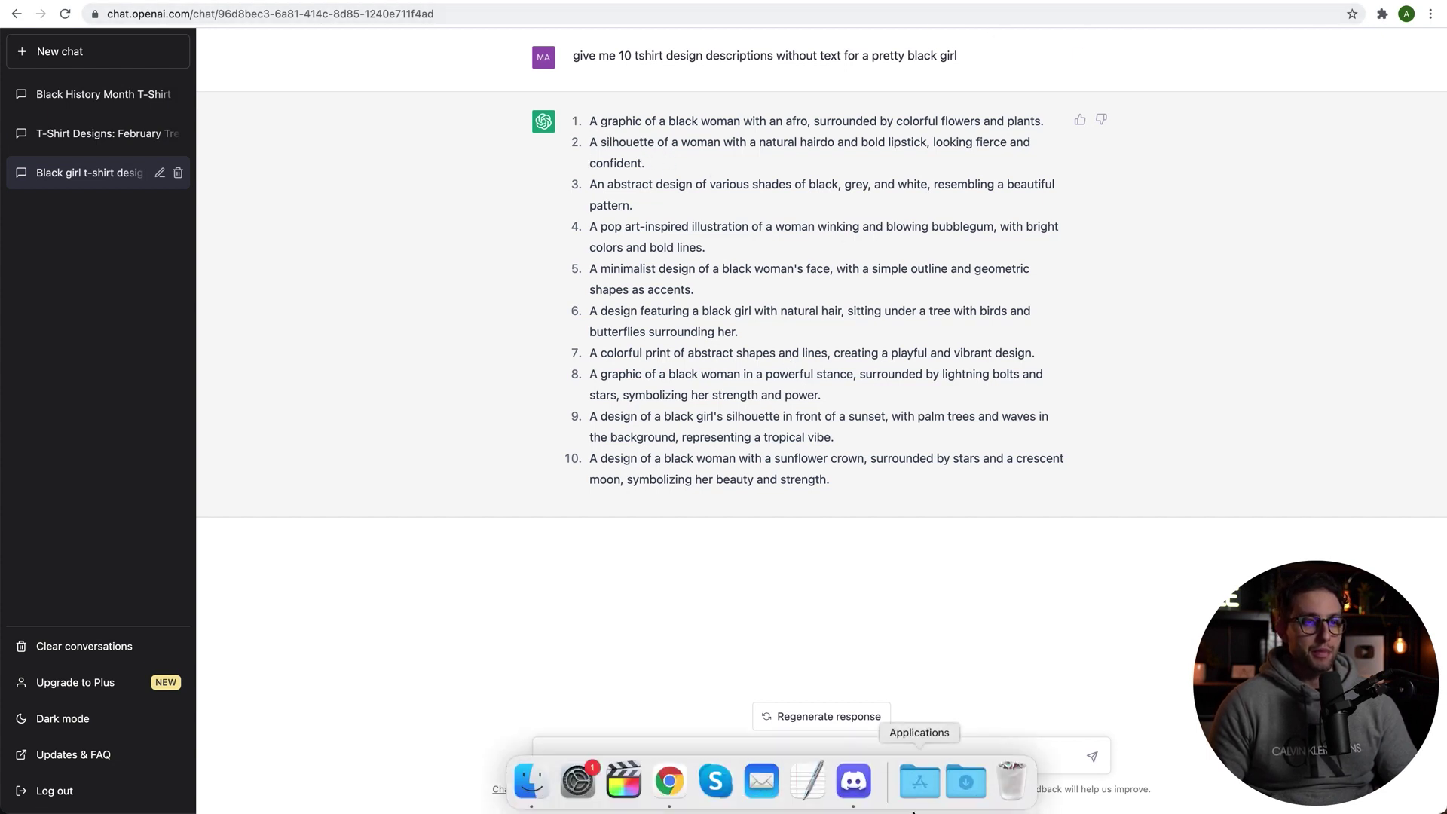
{"action": "left_click", "coordinate": [867, 790]}
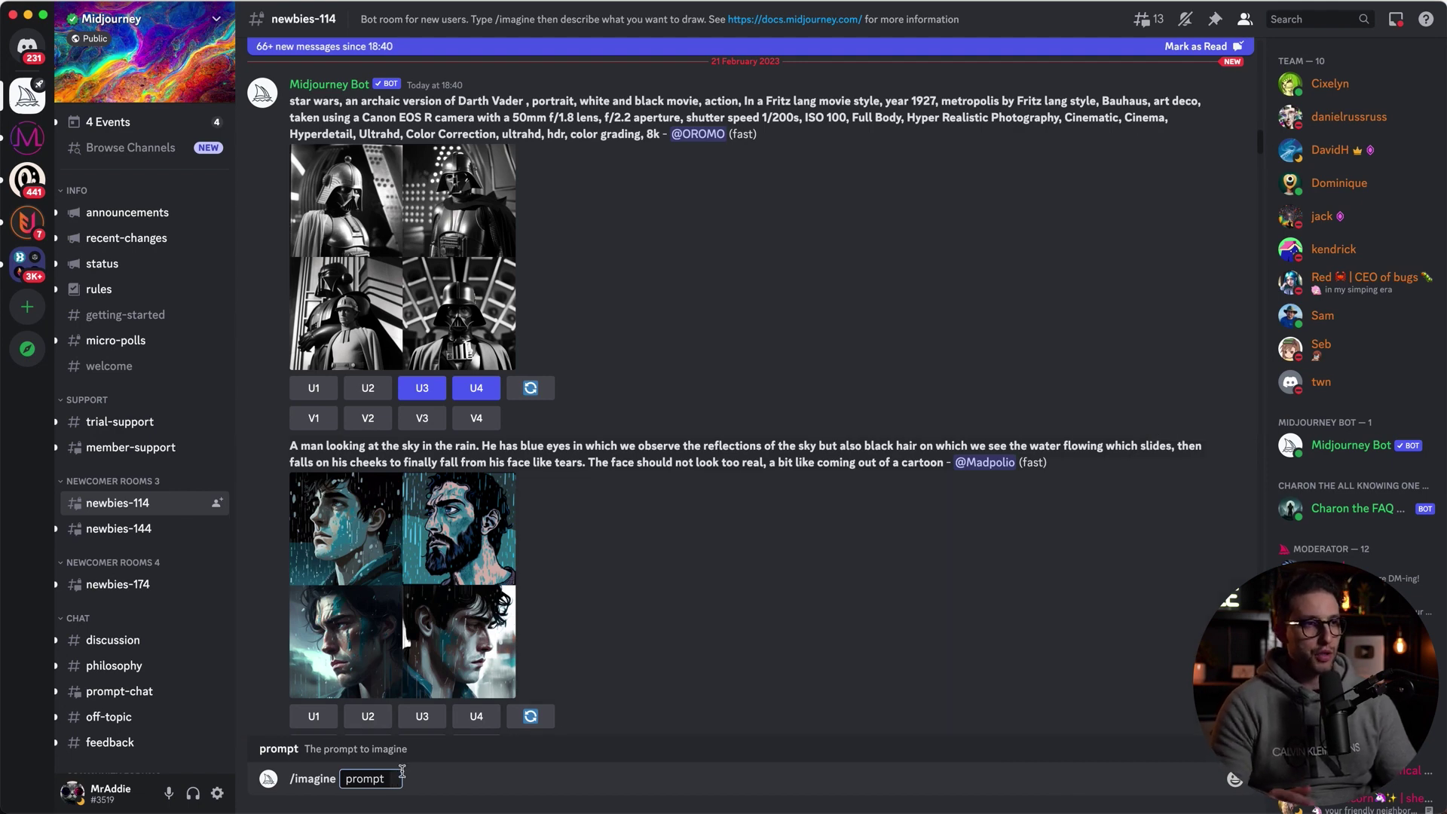
{"action": "scroll", "coordinate": [603, 527], "scroll_direction": "down", "scroll_amount": 15}
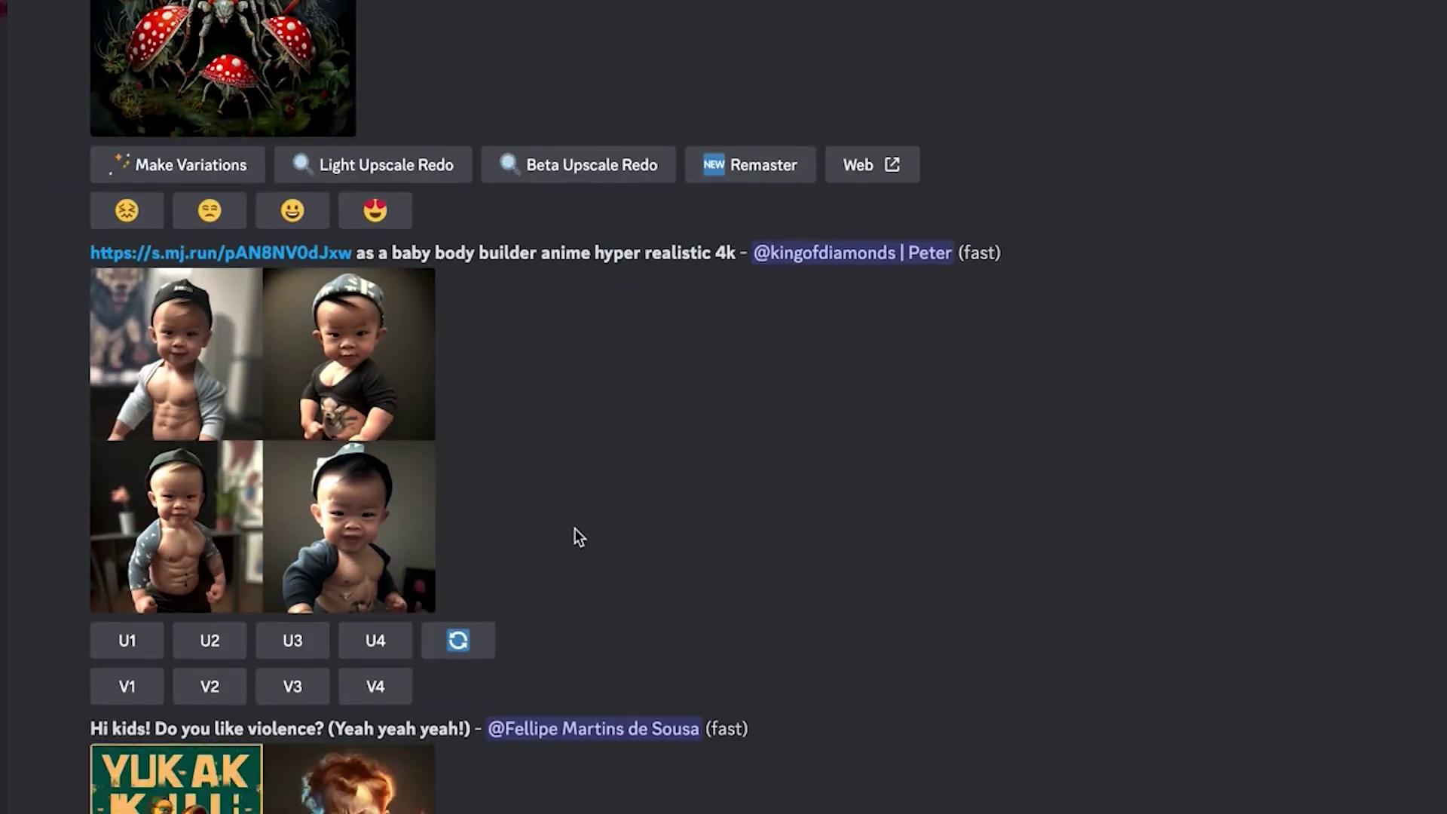
{"action": "scroll", "coordinate": [574, 527], "scroll_direction": "down", "scroll_amount": 15}
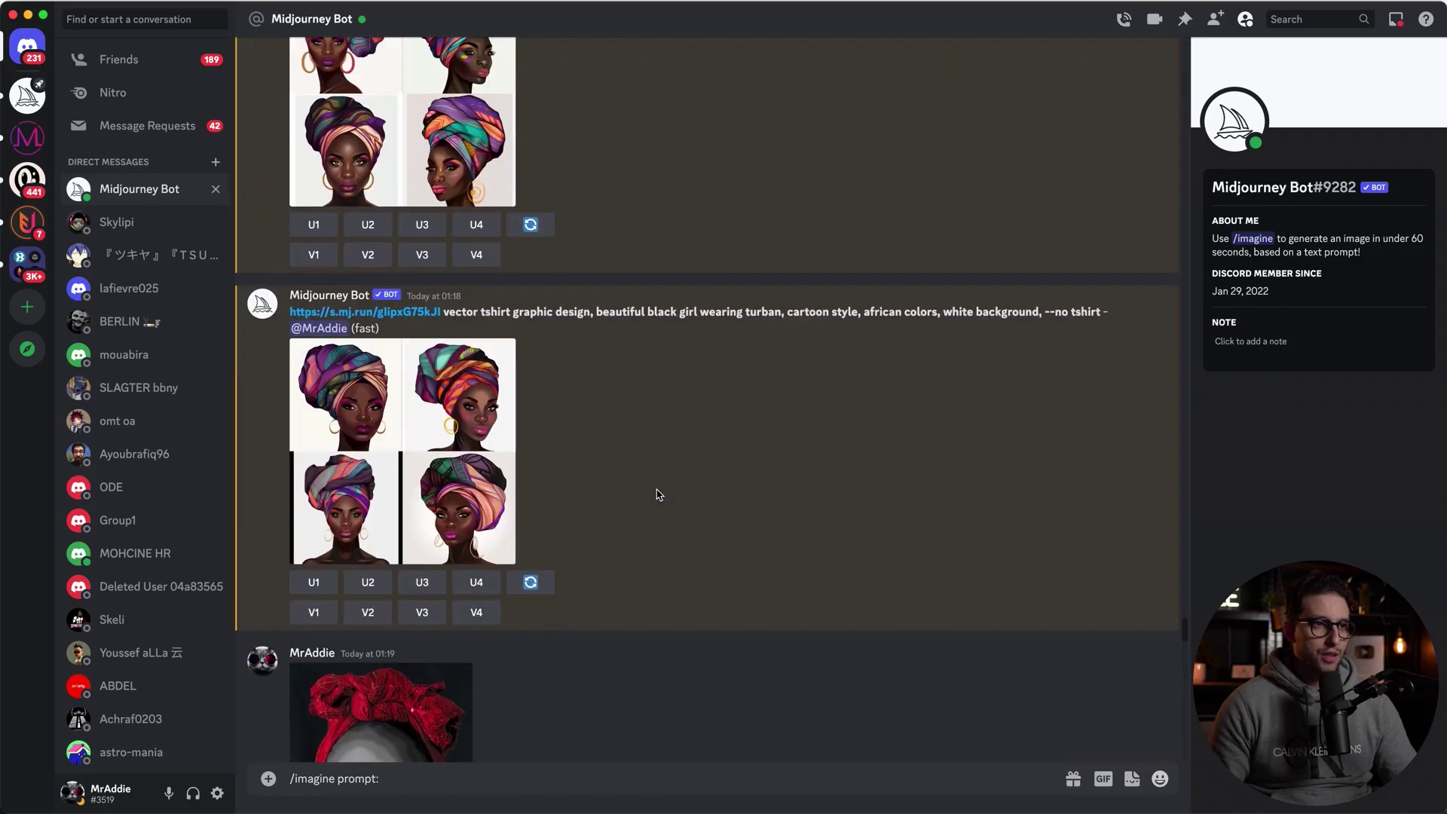
Scroll up the Midjourney Bot messages to yesterday's 21:47 'realistic, 8k' turban grid.
{"action": "scroll", "coordinate": [659, 494], "scroll_direction": "up", "scroll_amount": 15}
{"action": "scroll", "coordinate": [659, 495], "scroll_direction": "up", "scroll_amount": 15}
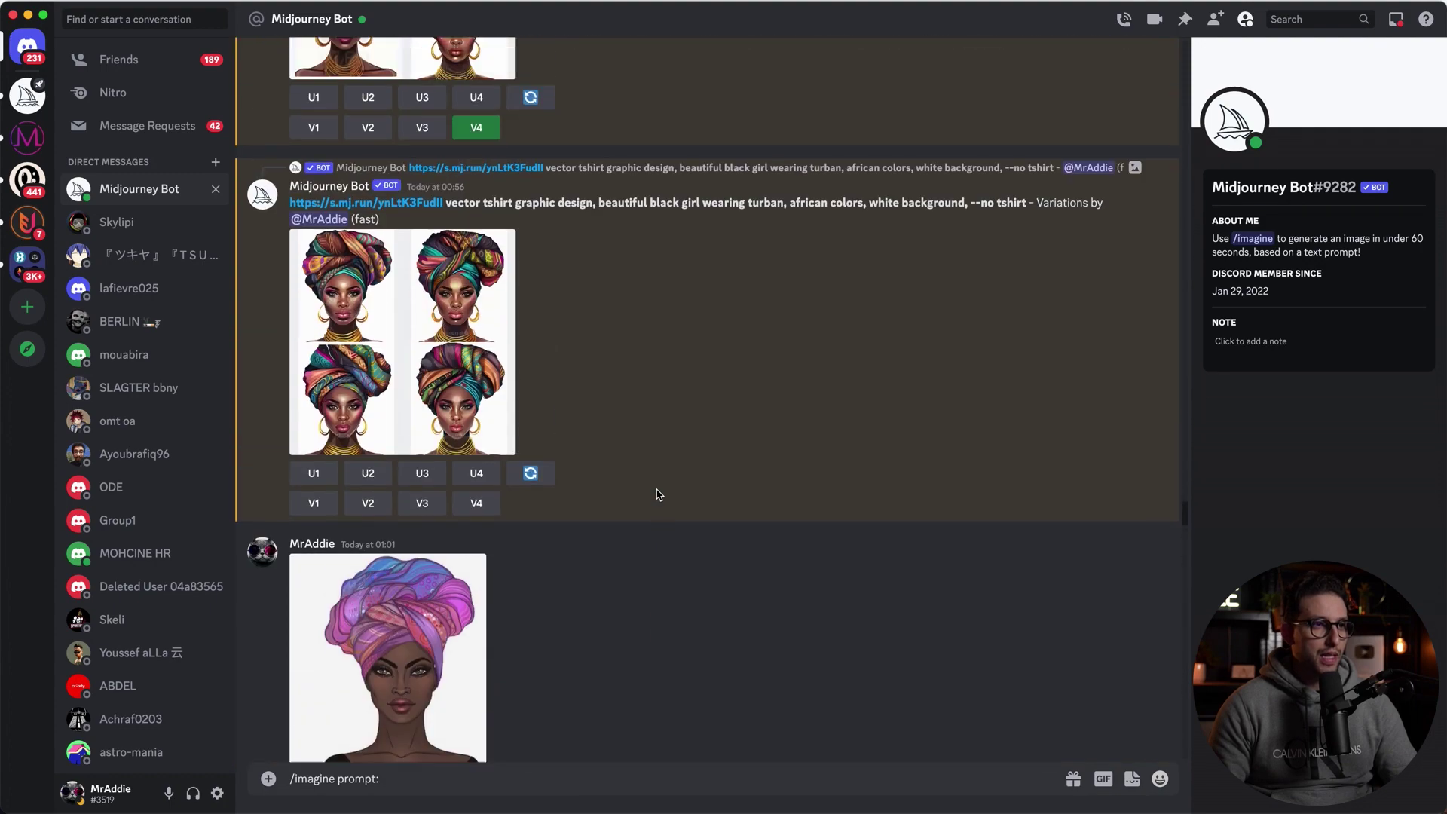
{"action": "scroll", "coordinate": [659, 494], "scroll_direction": "up", "scroll_amount": 15}
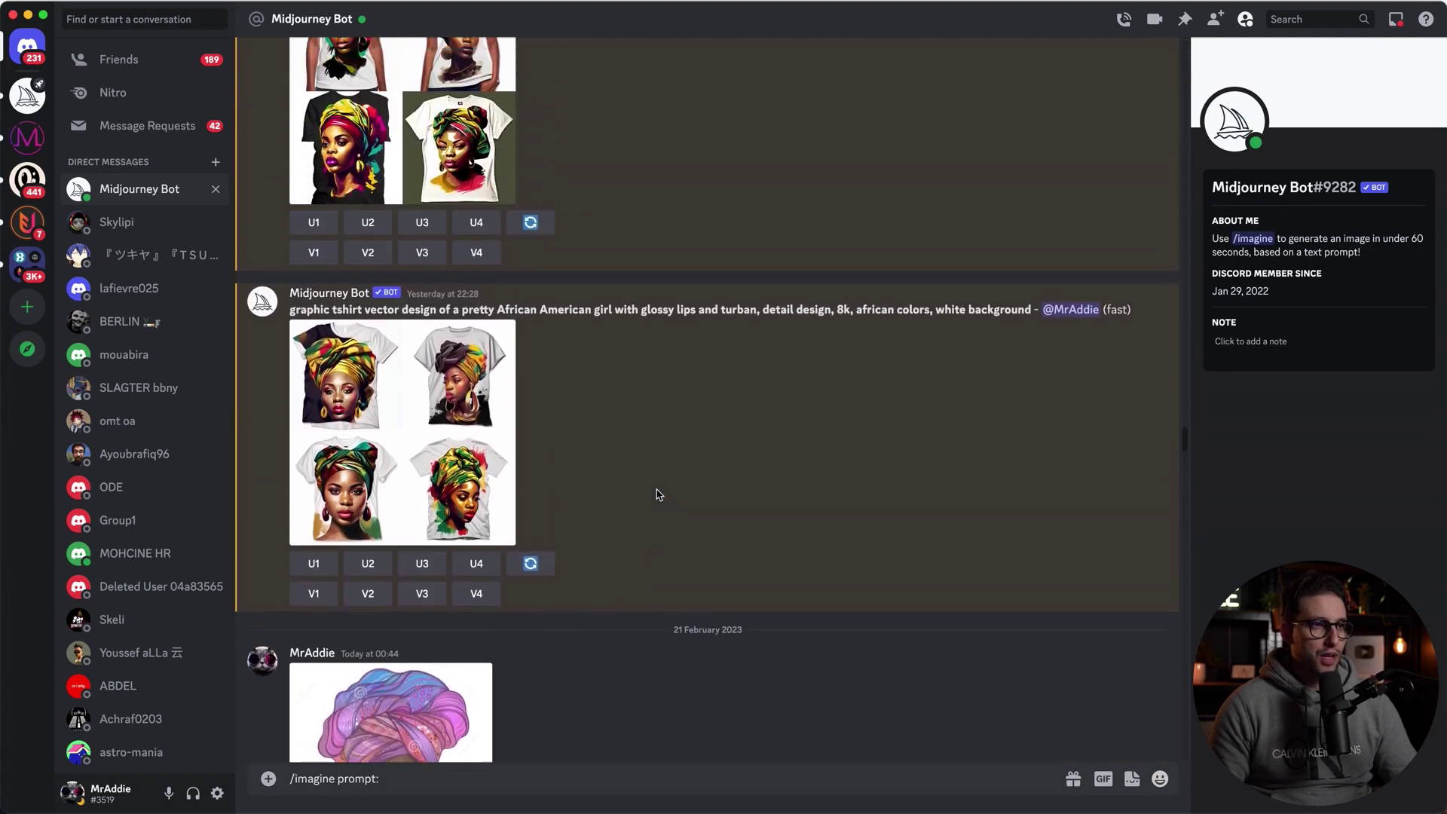
{"action": "scroll", "coordinate": [658, 494], "scroll_direction": "up", "scroll_amount": 15}
{"action": "scroll", "coordinate": [655, 494], "scroll_direction": "up", "scroll_amount": 15}
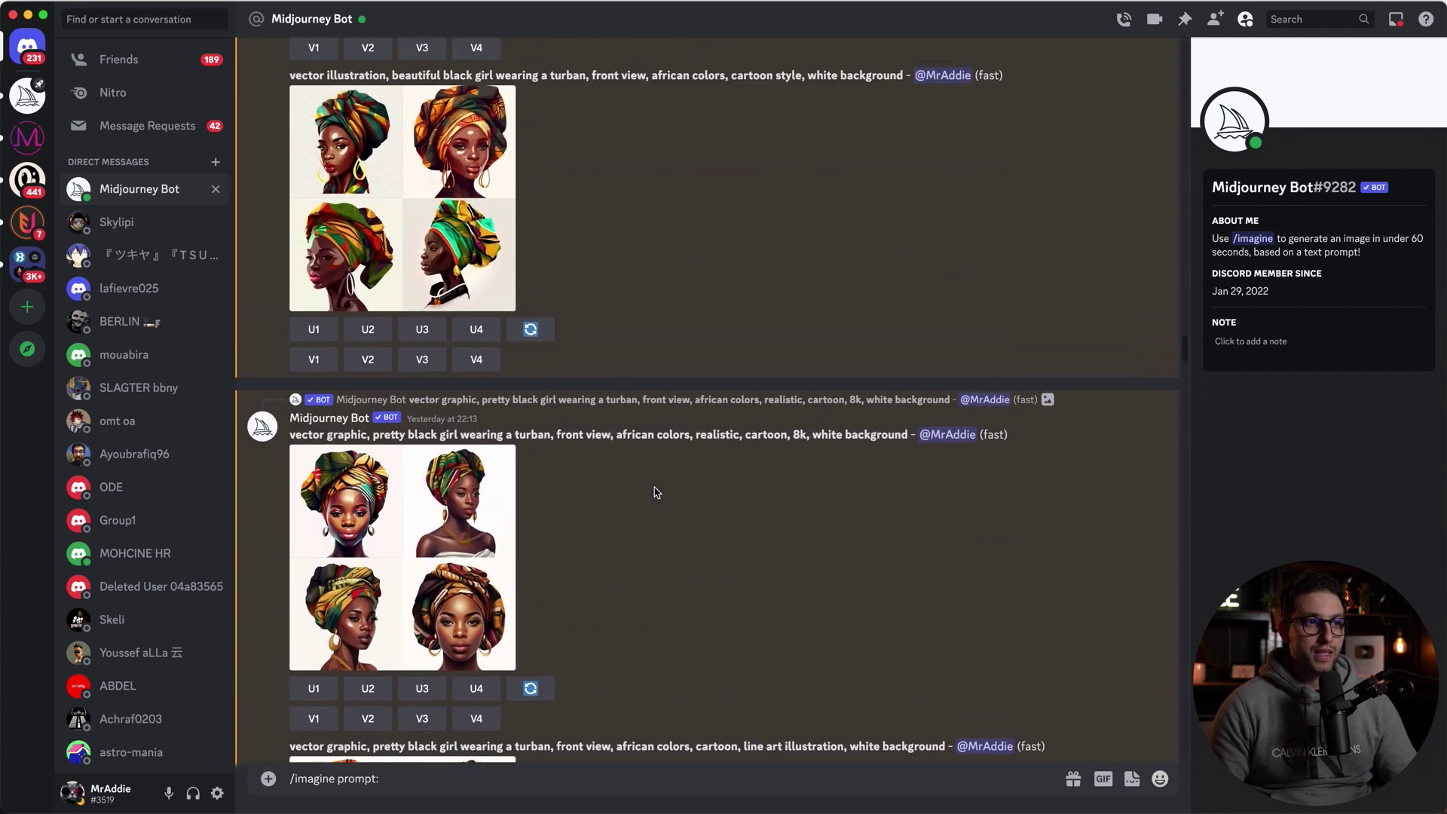
{"action": "scroll", "coordinate": [655, 492], "scroll_direction": "up", "scroll_amount": 15}
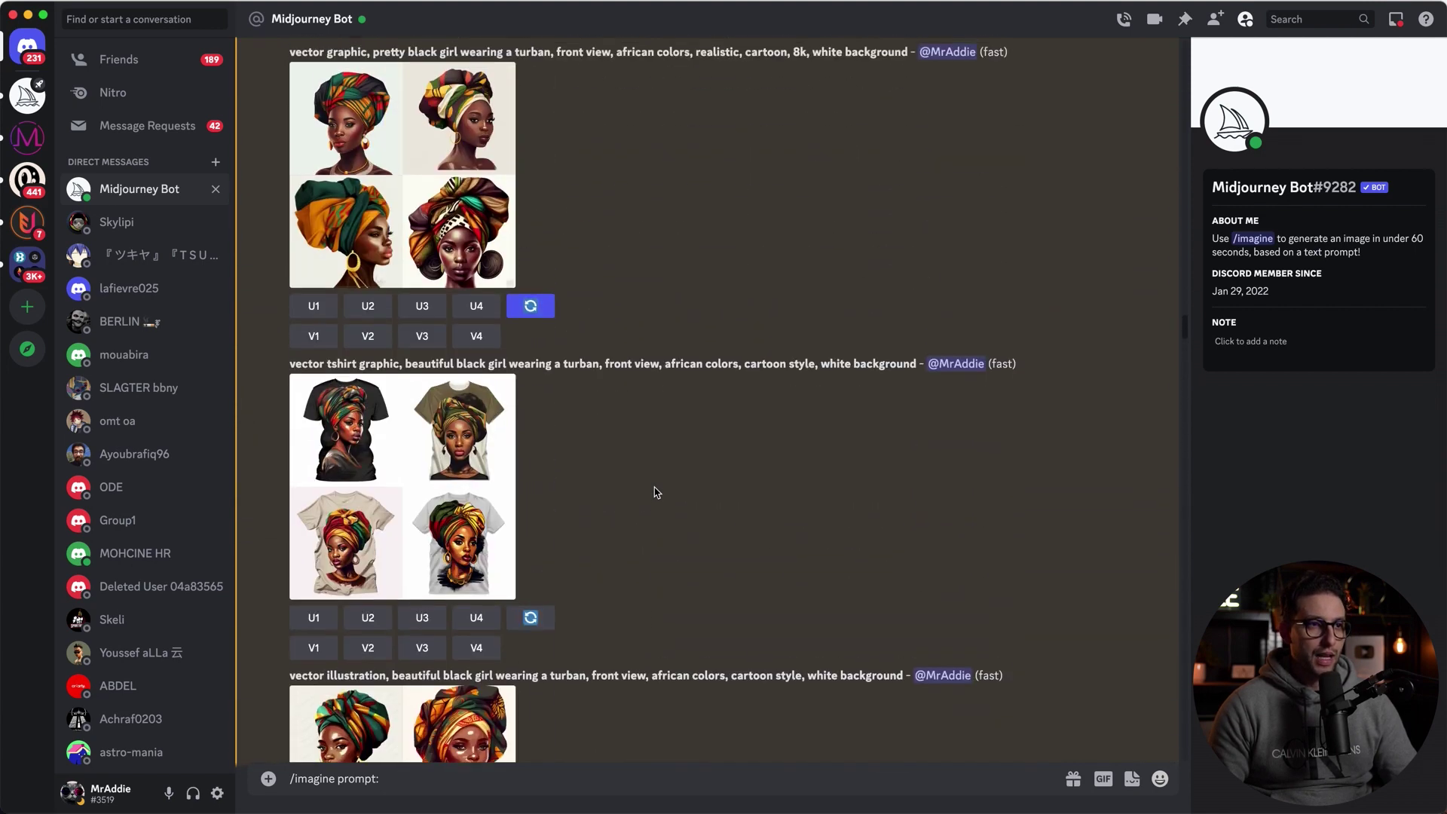
{"action": "scroll", "coordinate": [656, 492], "scroll_direction": "up", "scroll_amount": 10}
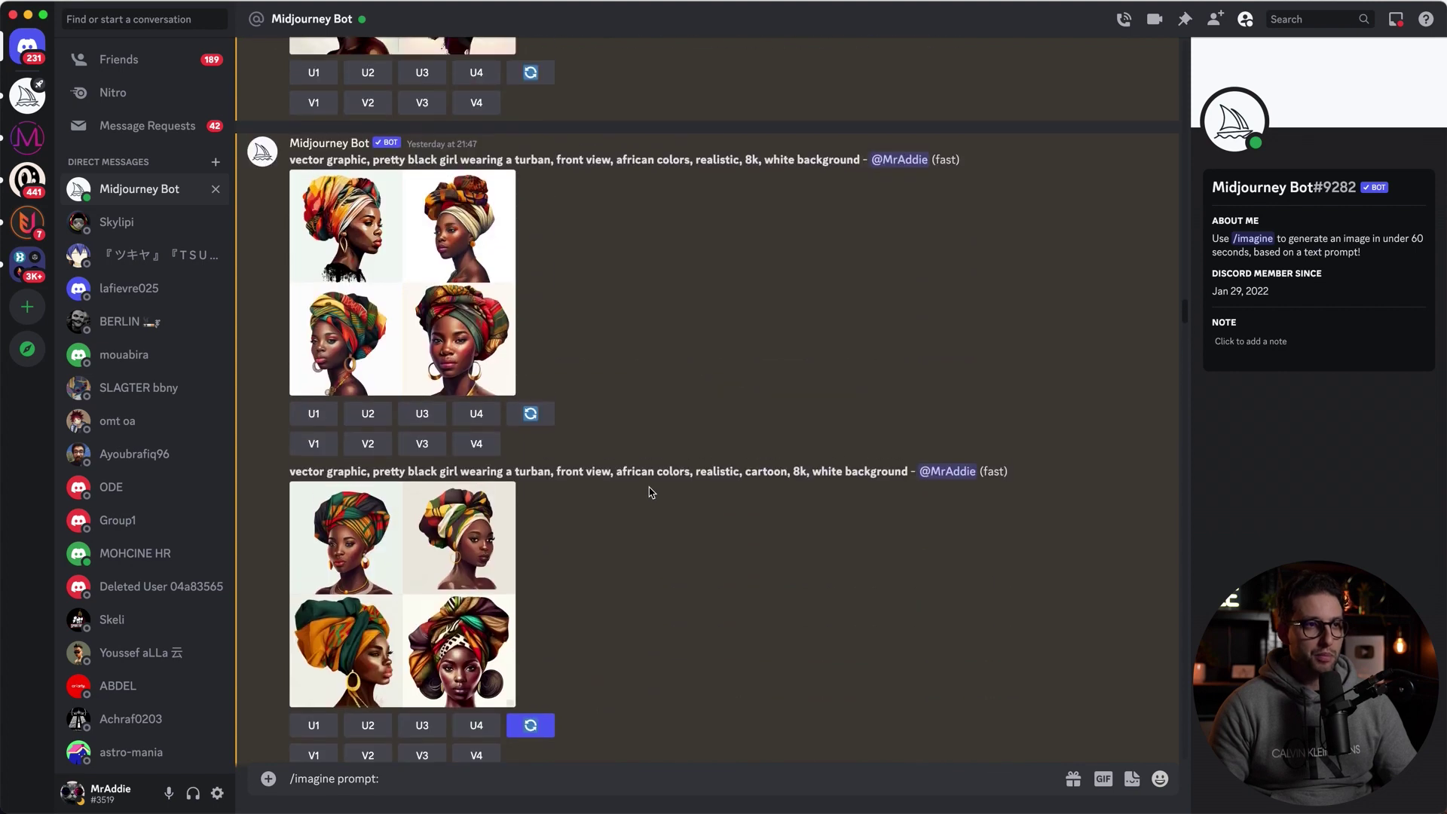
{"action": "scroll", "coordinate": [653, 492], "scroll_direction": "up", "scroll_amount": 4}
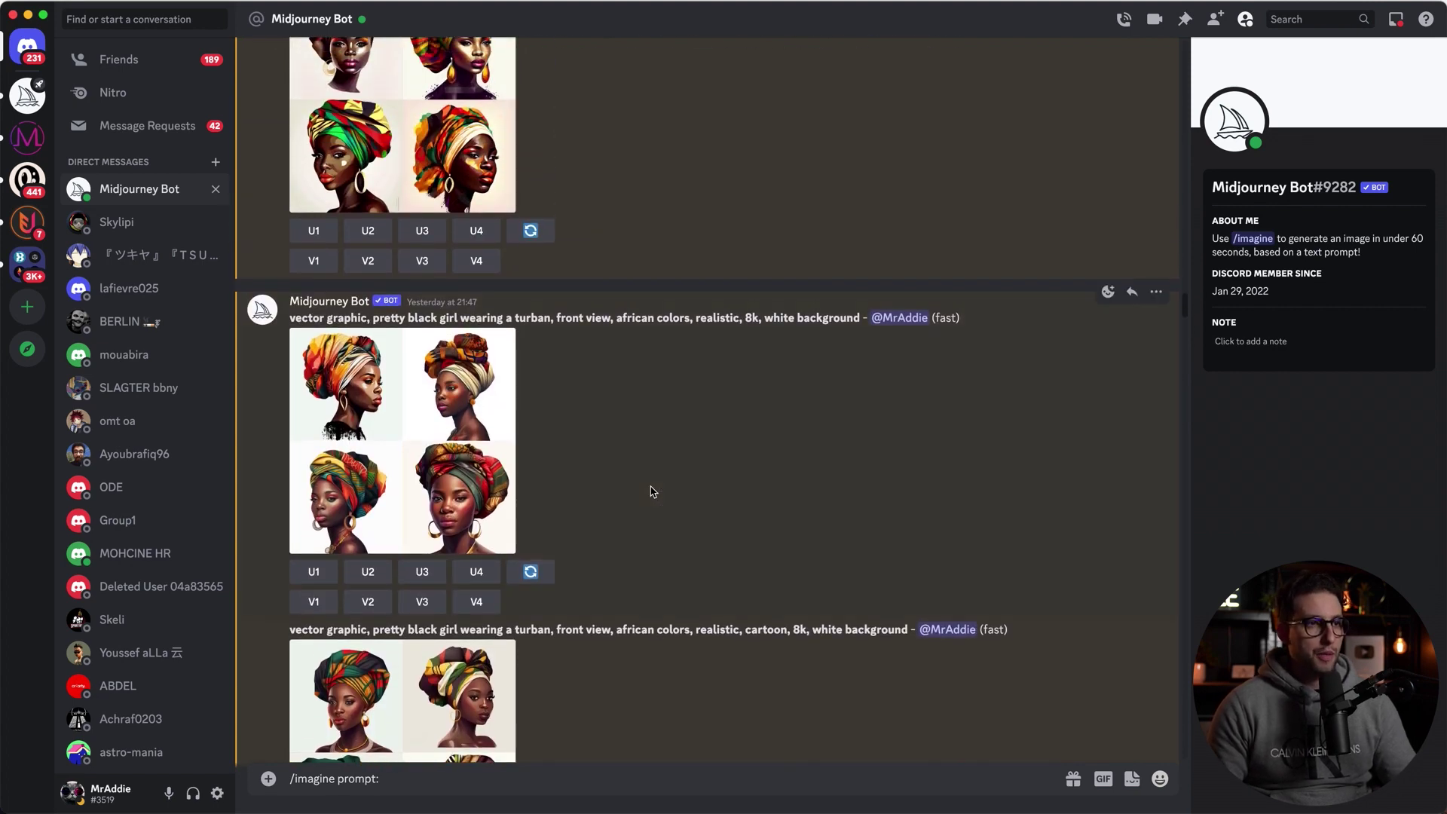
{"action": "scroll", "coordinate": [653, 492], "scroll_direction": "up", "scroll_amount": 10}
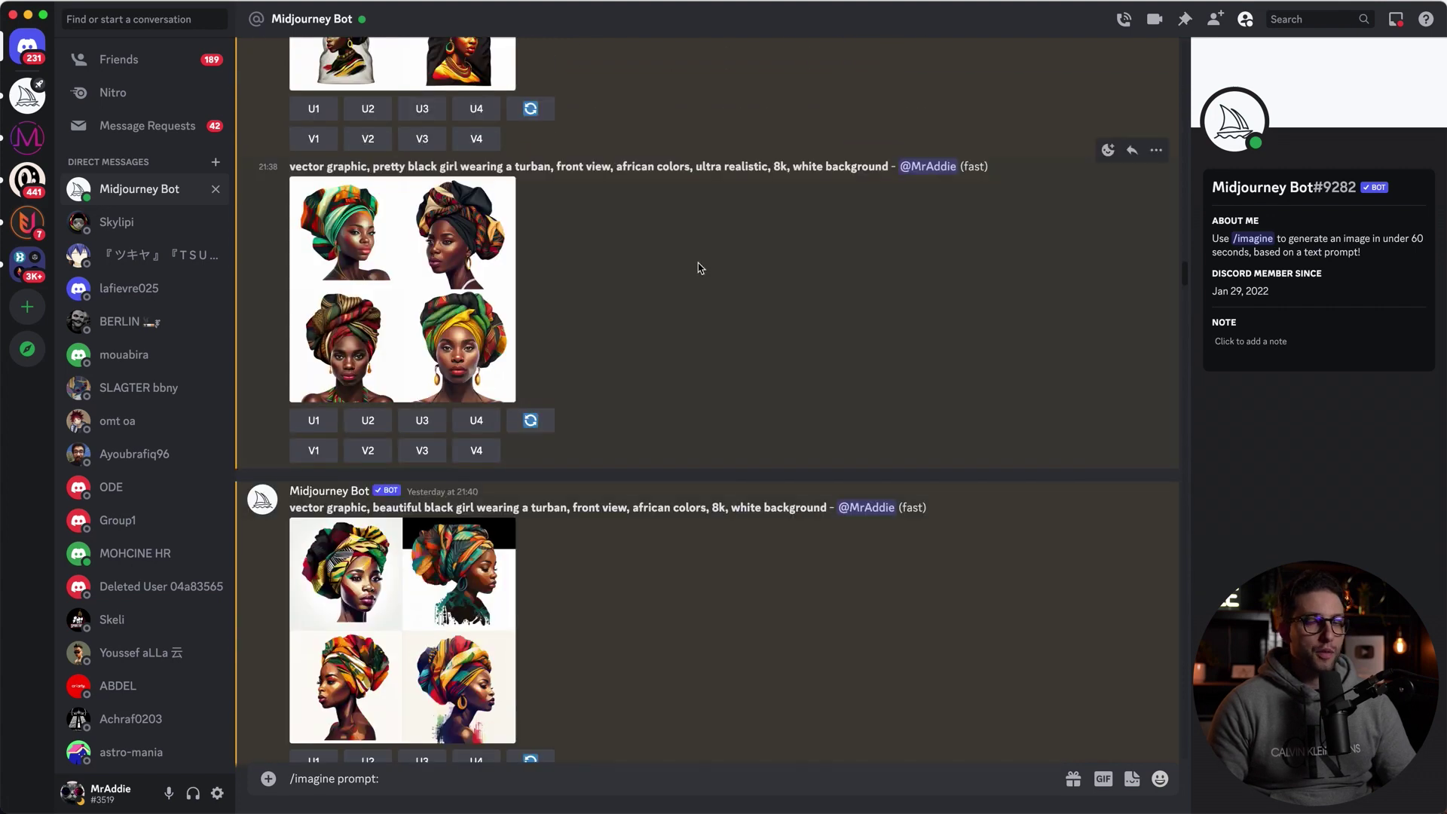
{"action": "scroll", "coordinate": [701, 327], "scroll_direction": "up", "scroll_amount": 5}
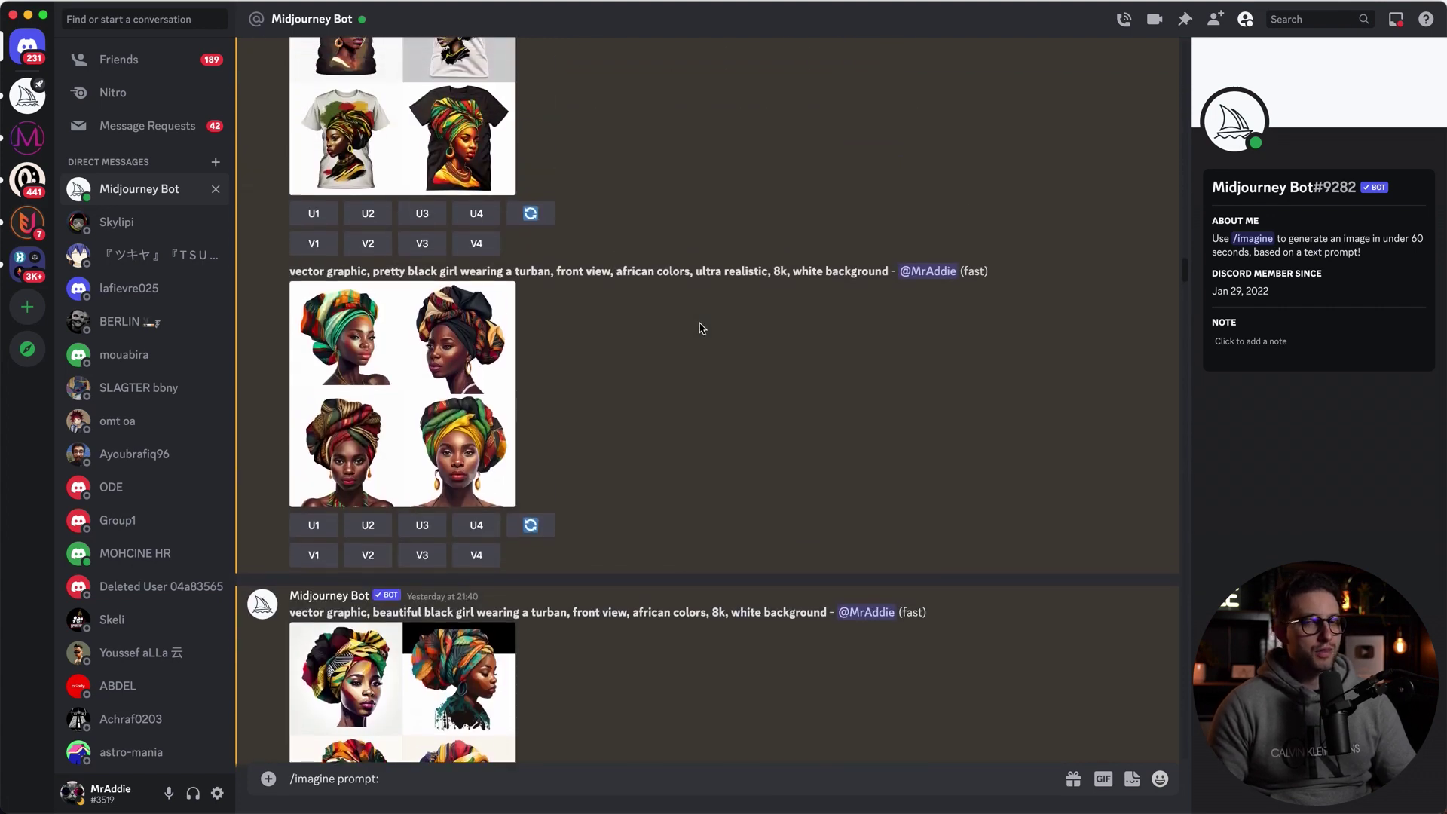
{"action": "scroll", "coordinate": [700, 327], "scroll_direction": "up", "scroll_amount": 7}
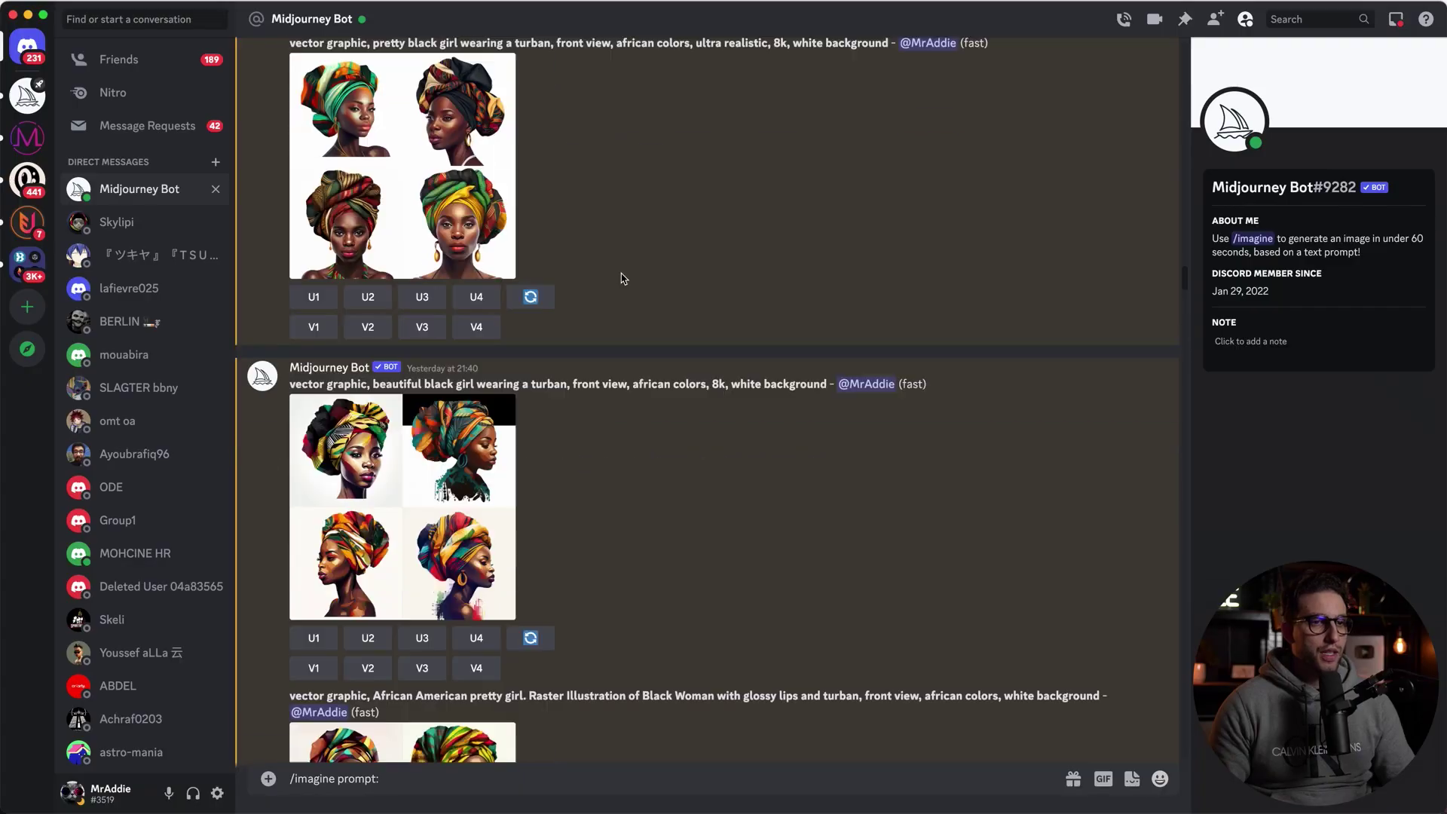
{"action": "scroll", "coordinate": [631, 437], "scroll_direction": "down", "scroll_amount": 5}
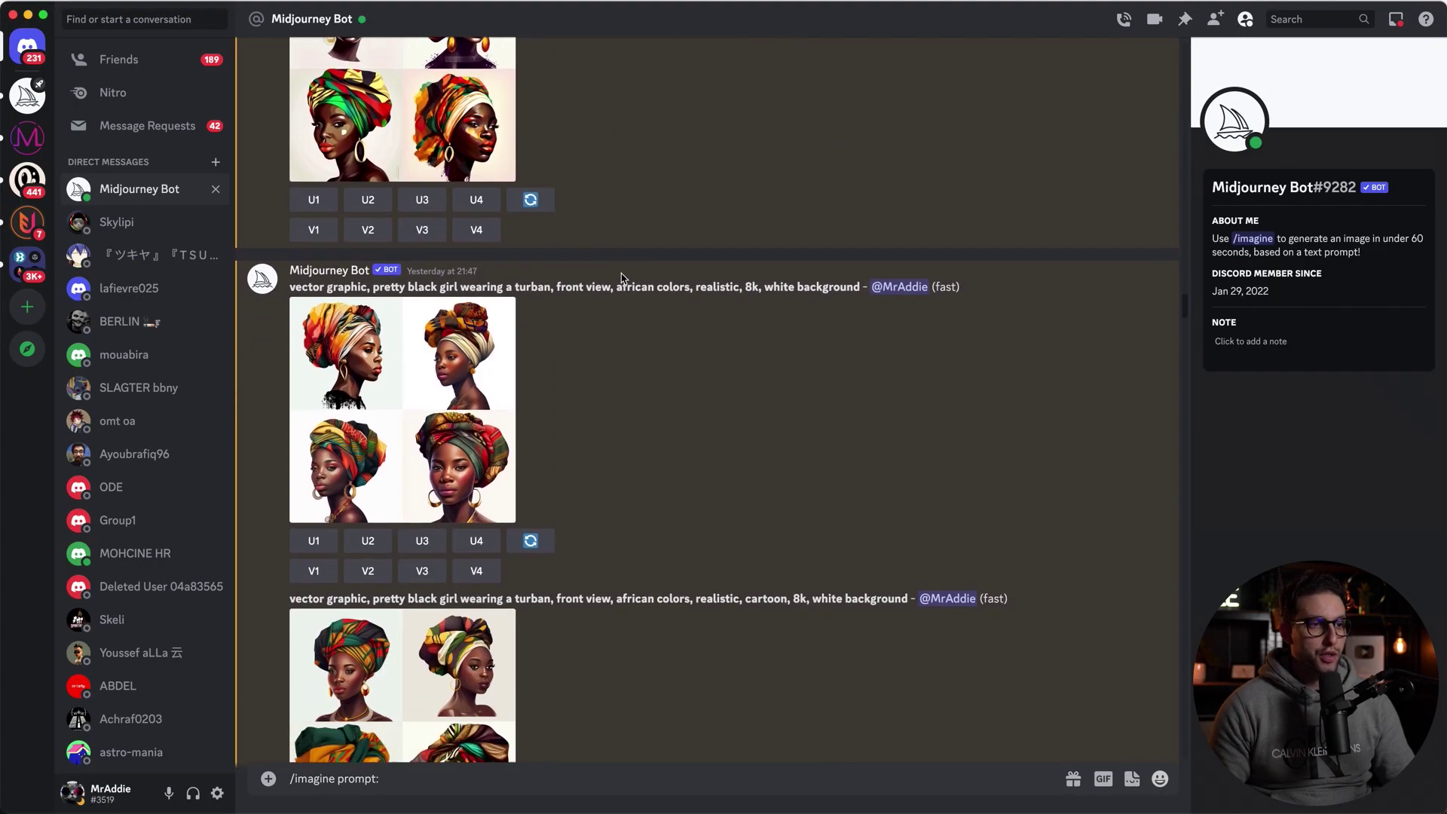
Select parts of the earlier turban prompt and its image link to review them.
{"action": "left_click_drag", "start_coordinate": [444, 349], "coordinate": [502, 347]}
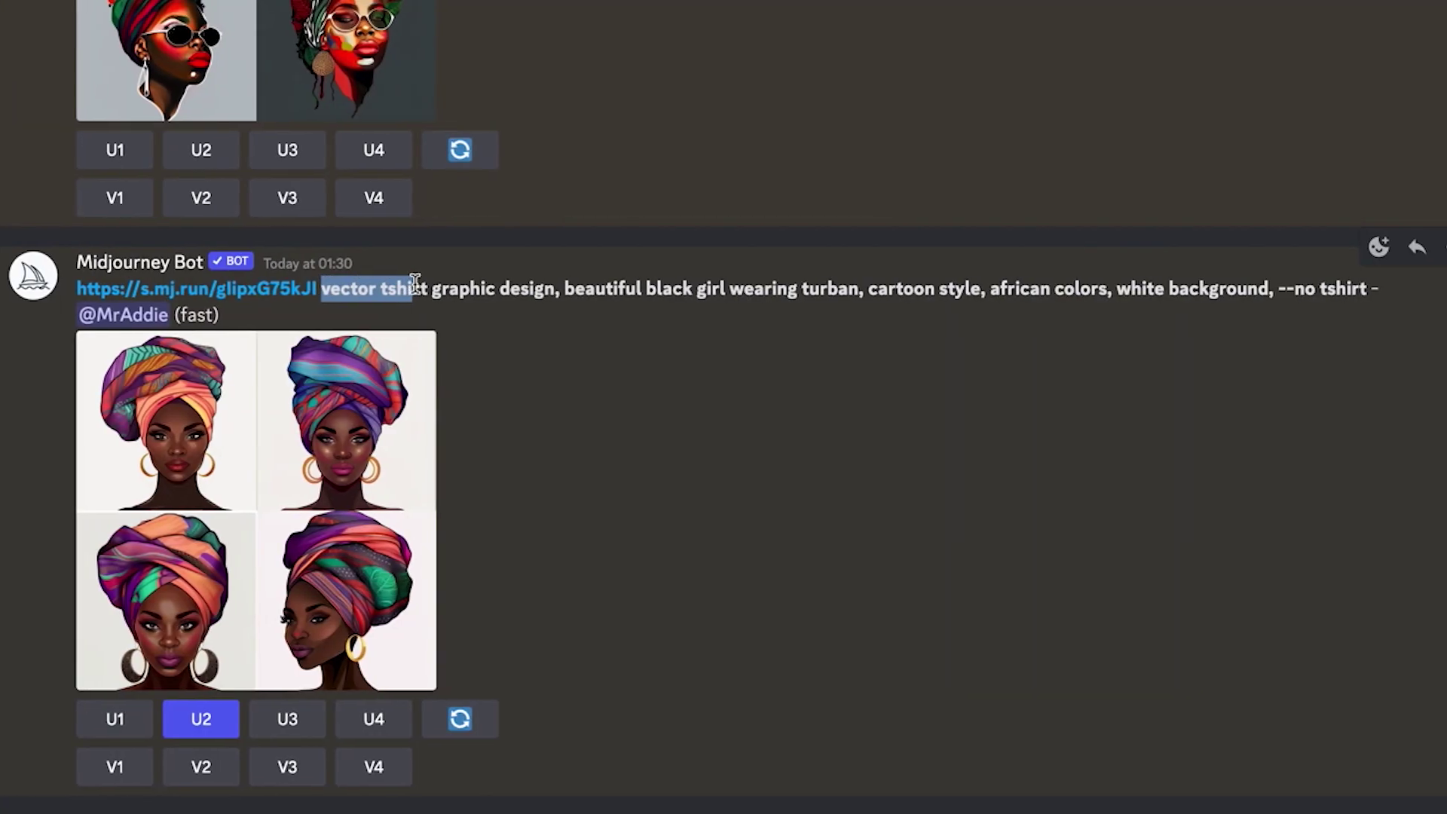
{"action": "left_click_drag", "start_coordinate": [414, 283], "coordinate": [469, 287]}
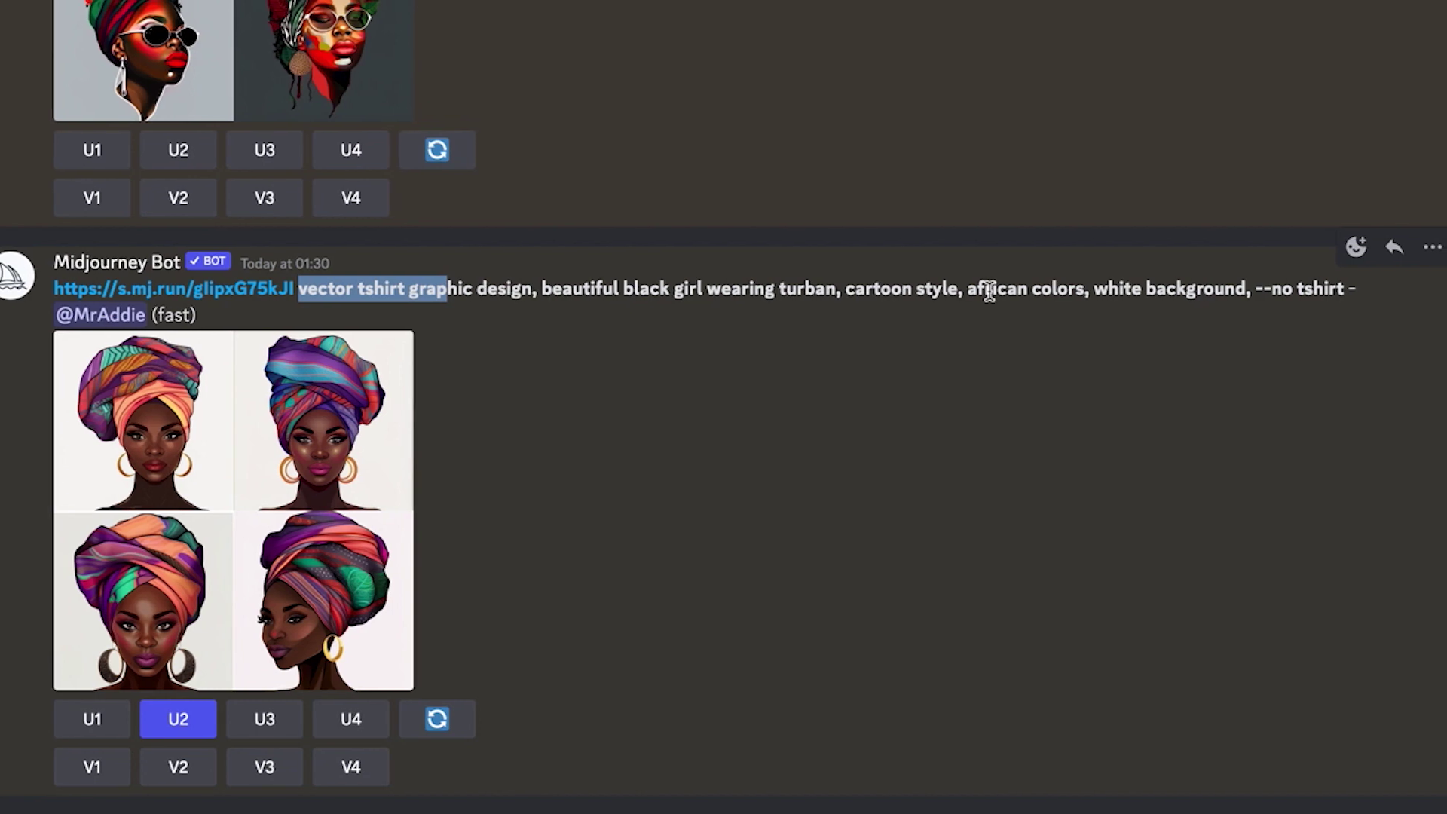
{"action": "double_click", "coordinate": [1253, 290]}
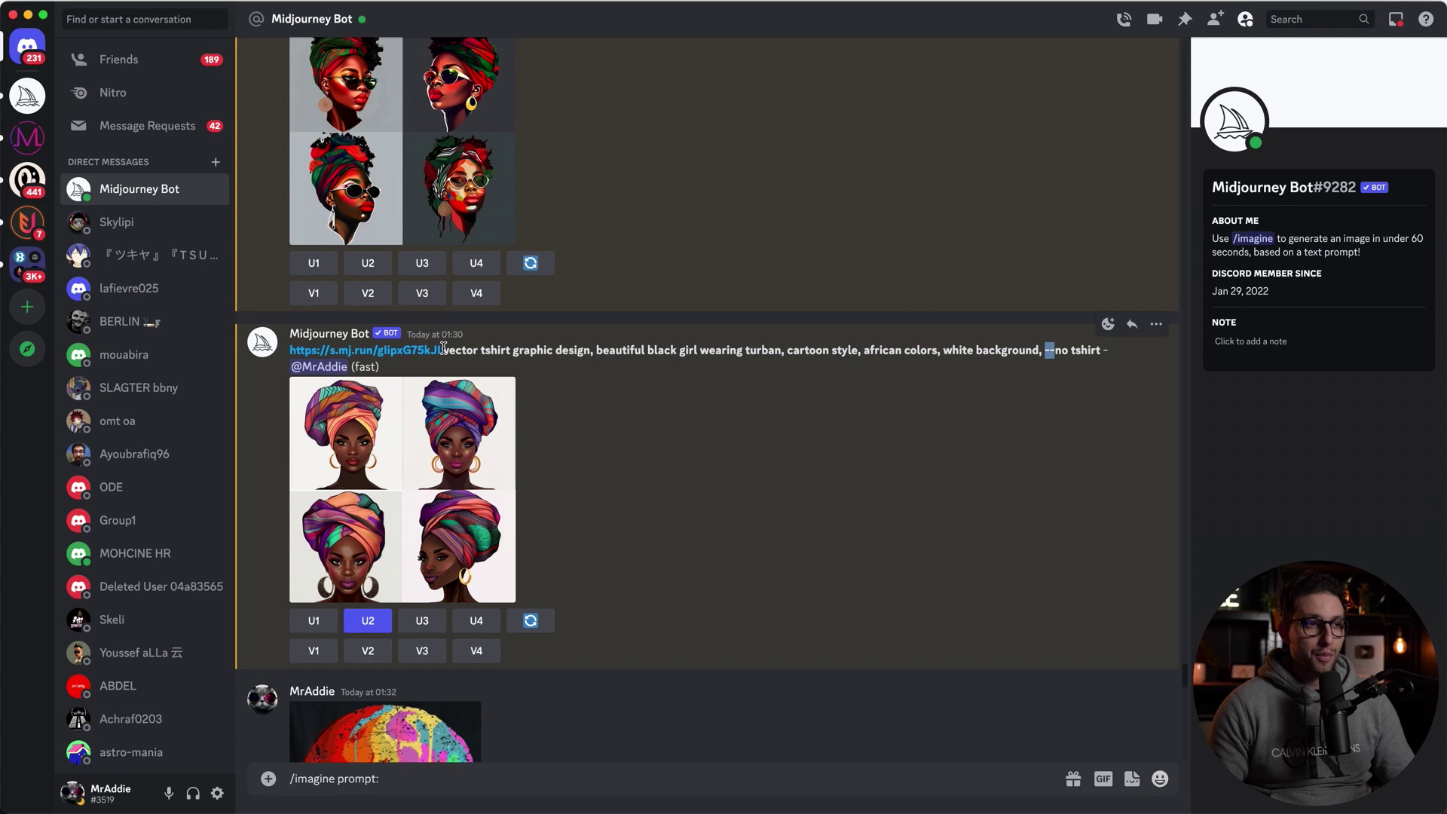
{"action": "left_click_drag", "start_coordinate": [444, 349], "coordinate": [291, 349]}
{"action": "left_click", "coordinate": [653, 407]}
Preview the 01:01 turban image enlarged and restart the /imagine command.
{"action": "scroll", "coordinate": [663, 399], "scroll_direction": "up", "scroll_amount": 6}
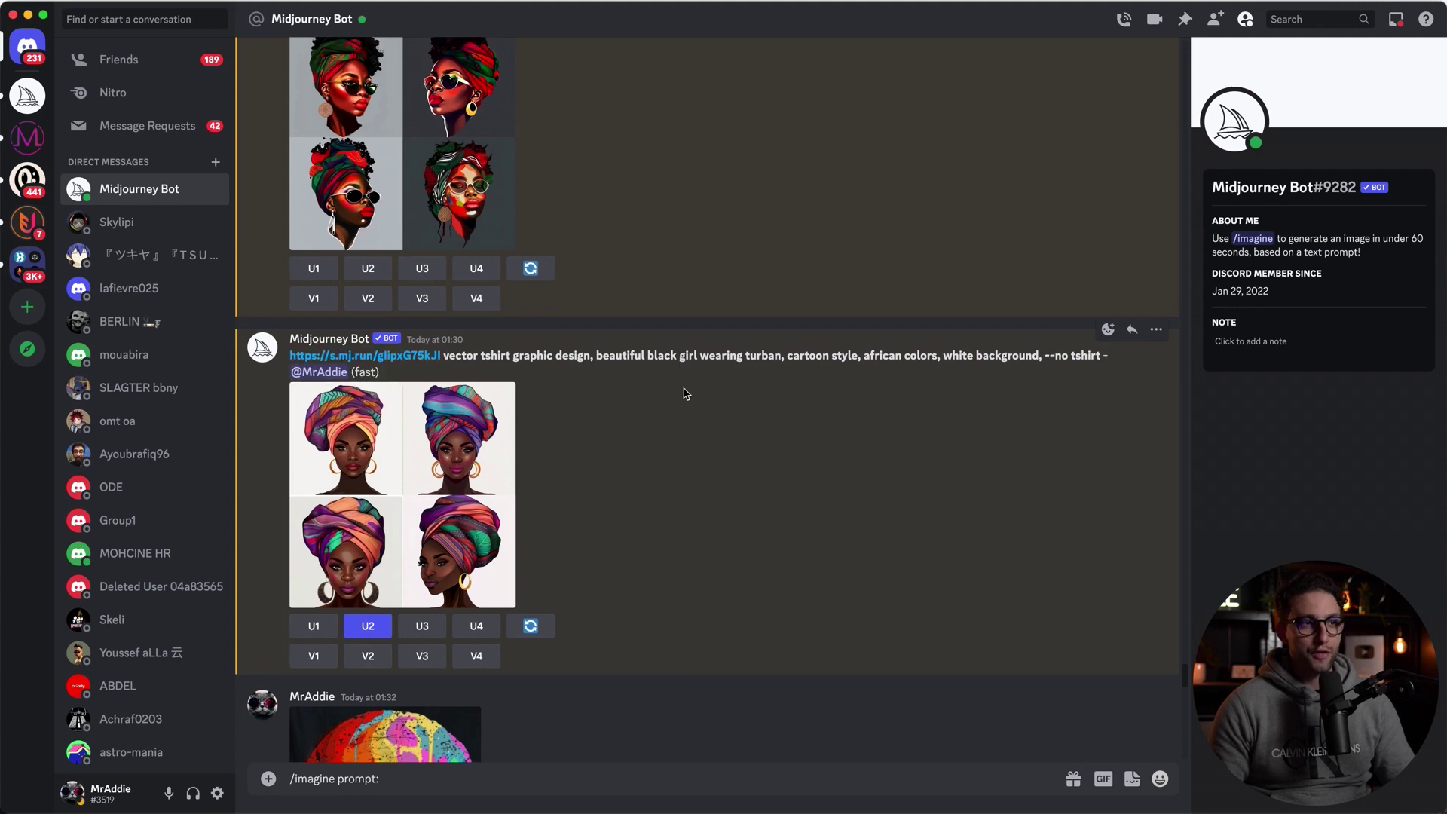
{"action": "scroll", "coordinate": [686, 394], "scroll_direction": "up", "scroll_amount": 10}
{"action": "left_click", "coordinate": [380, 419]}
{"action": "key", "text": "Escape"}
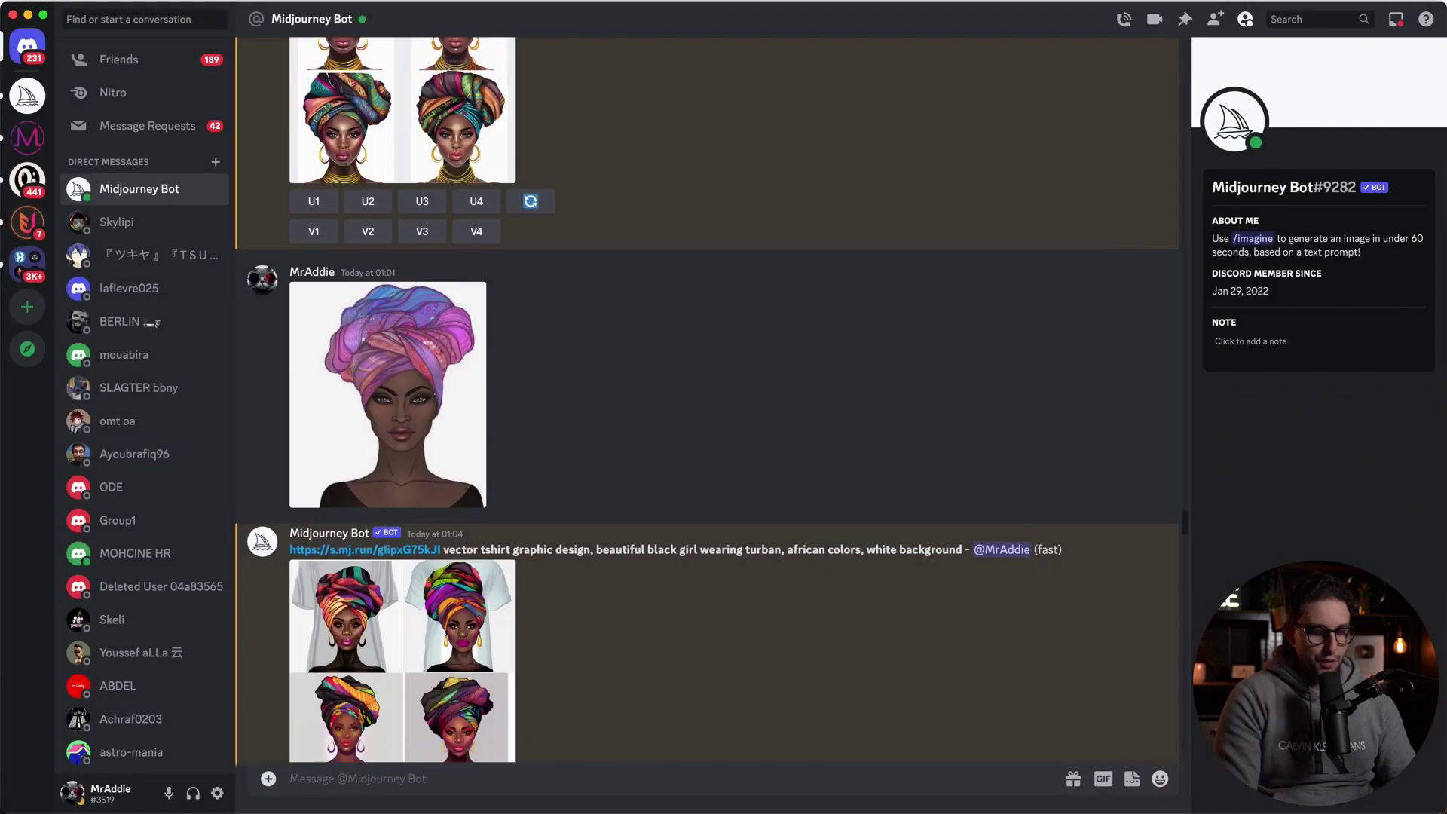
{"action": "key", "text": "BackSpace"}
{"action": "left_click", "coordinate": [372, 731]}
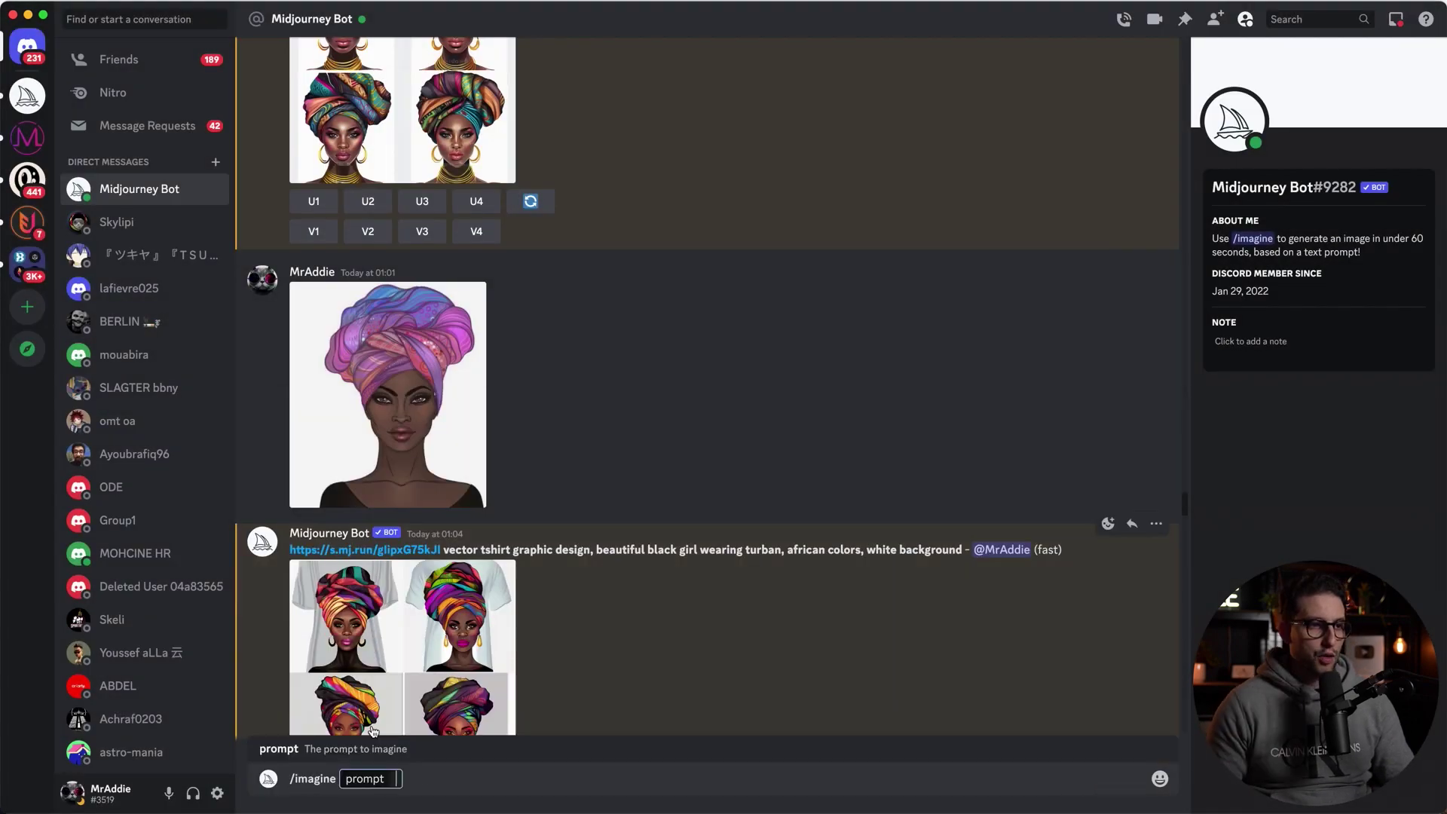
Copy the 01:01 turban image's link and paste it into the /imagine prompt.
{"action": "left_click", "coordinate": [415, 395]}
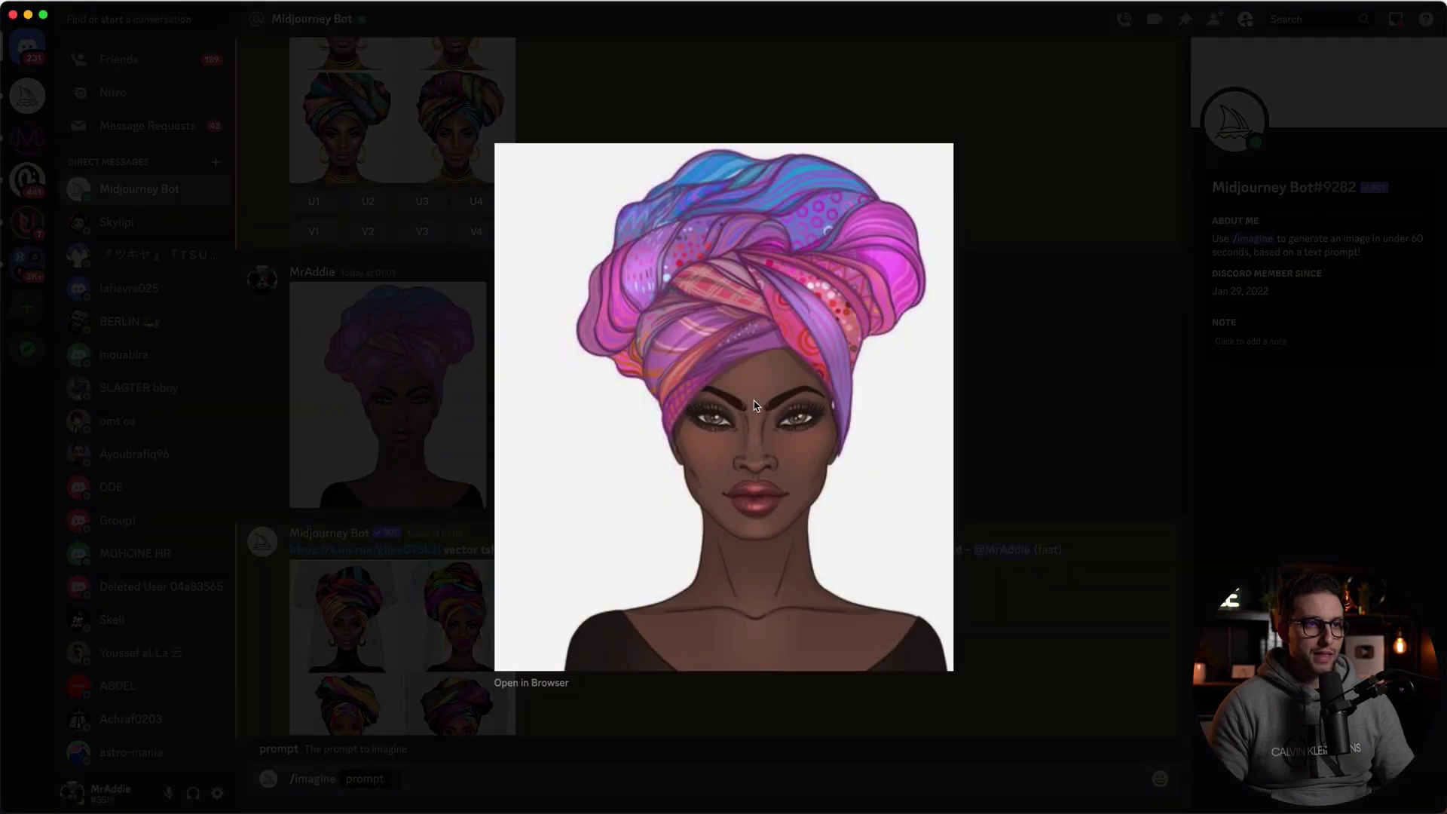
{"action": "right_click", "coordinate": [743, 405]}
{"action": "left_click", "coordinate": [782, 476]}
{"action": "left_click", "coordinate": [446, 772]}
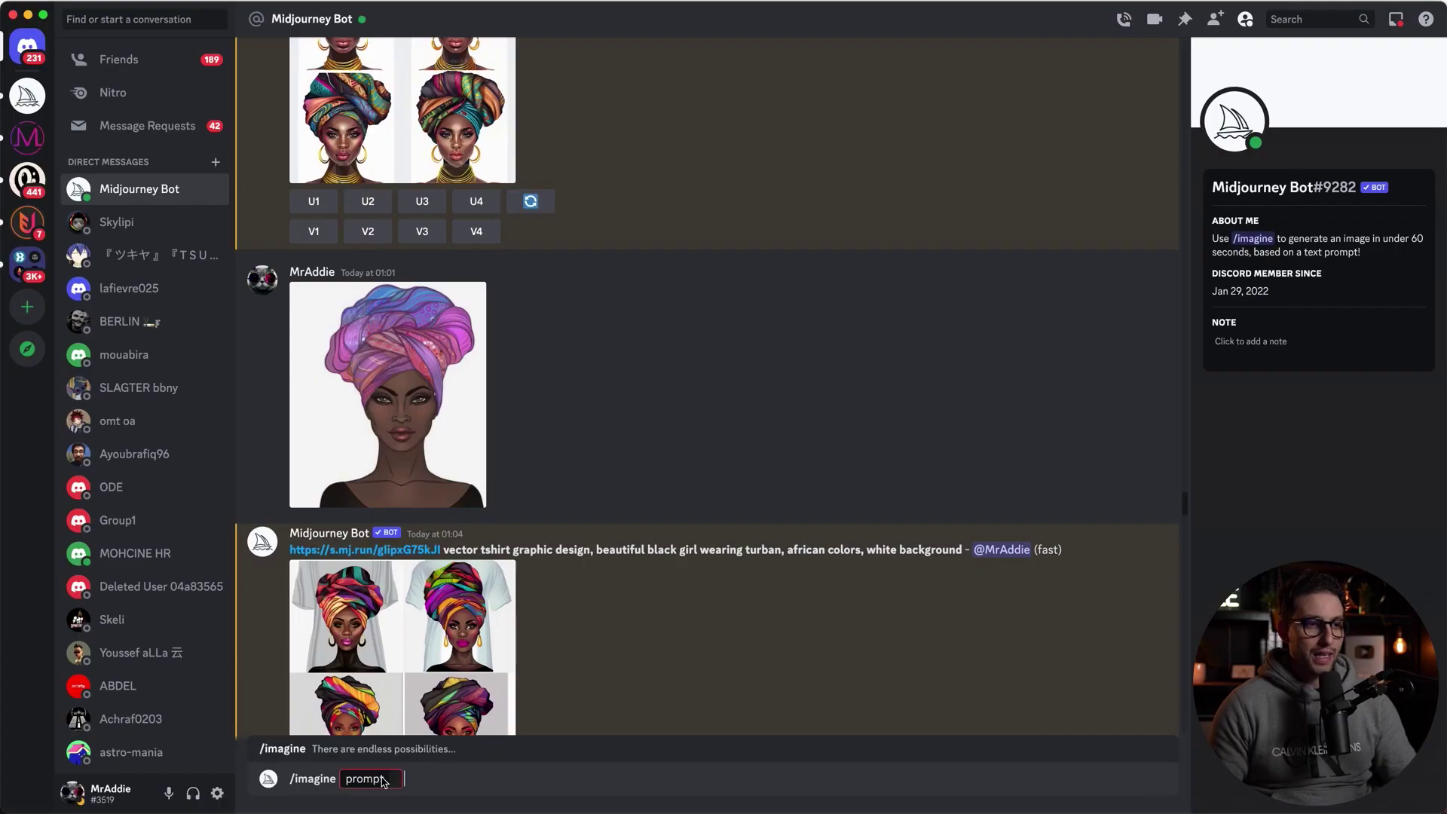
{"action": "key", "text": "super+v"}
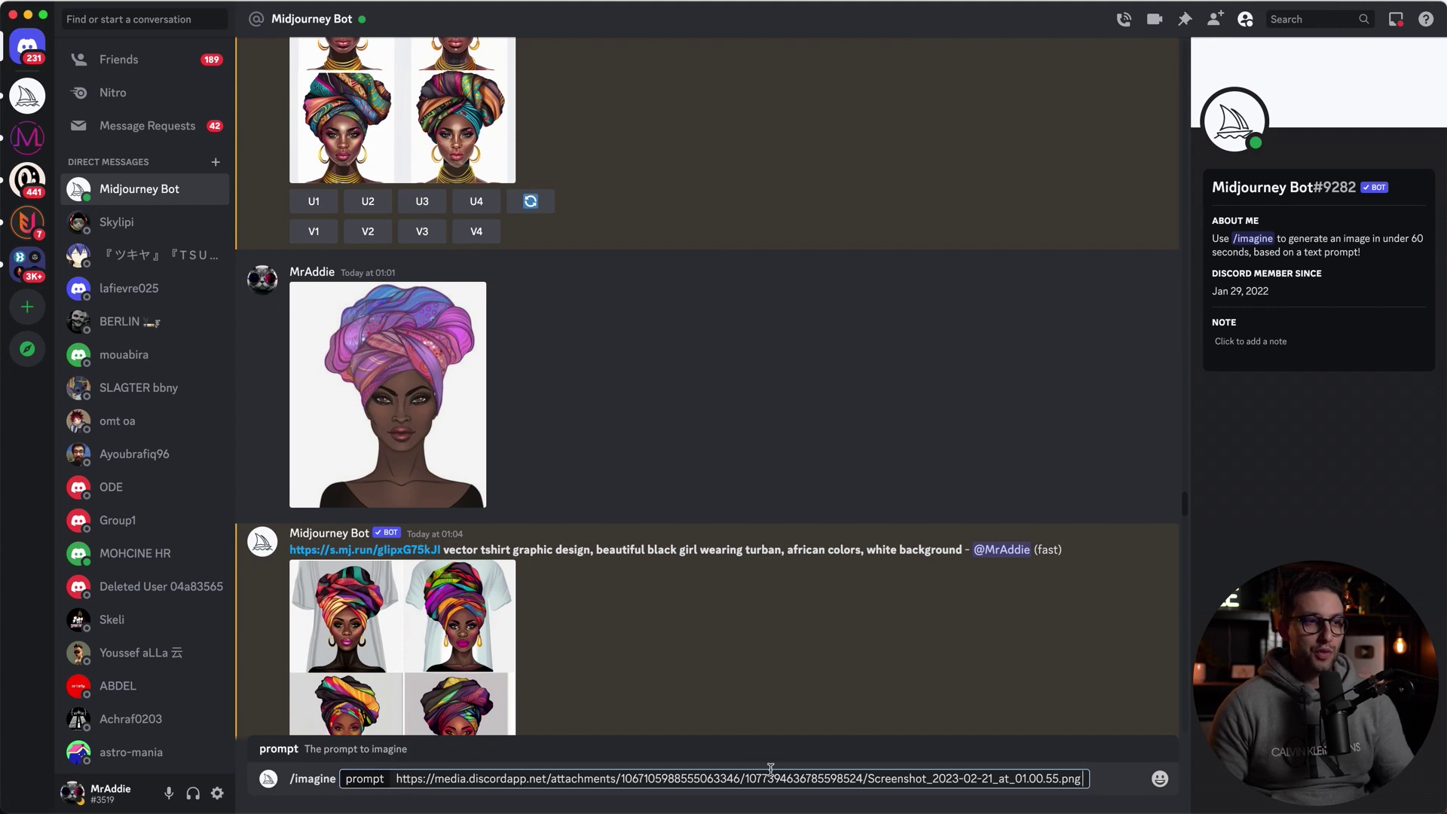
Append the bot's earlier prompt text plus '--no tshirt' and send the request.
{"action": "left_click_drag", "start_coordinate": [443, 549], "coordinate": [963, 550]}
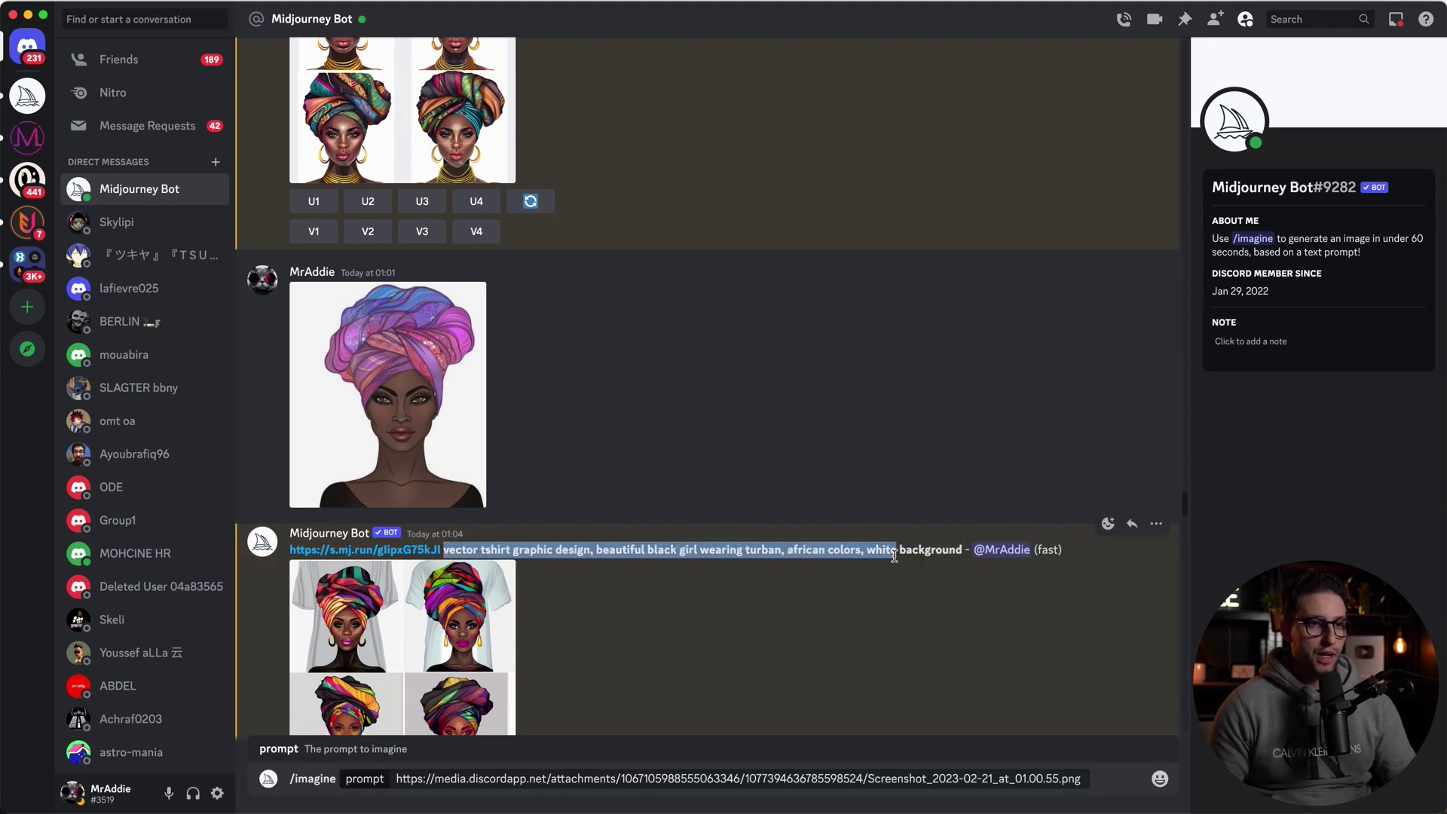
{"action": "key", "text": "super+c"}
{"action": "key", "text": "super+v"}
{"action": "type", "text": "--"}
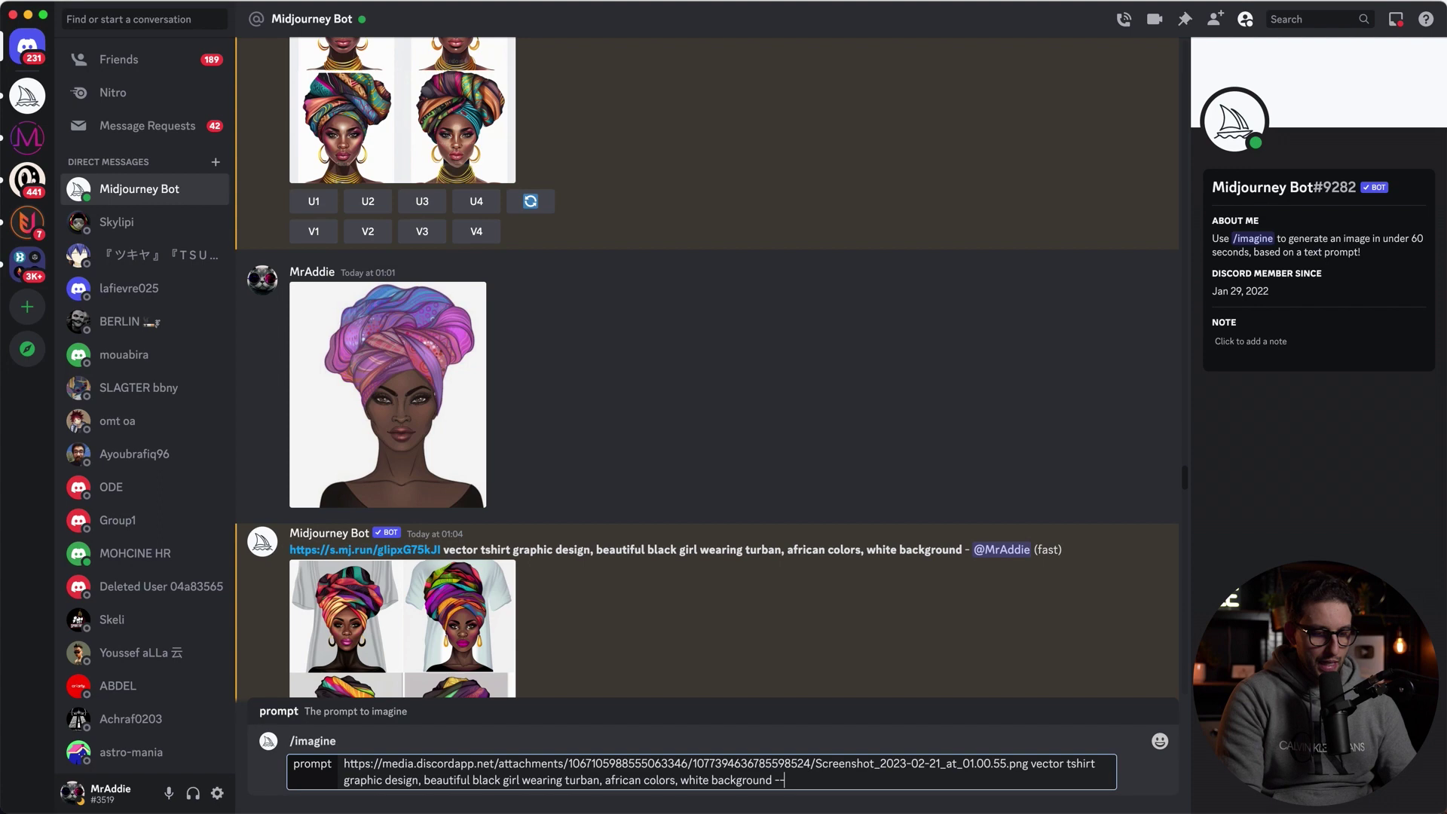
{"action": "type", "text": "no tshirt"}
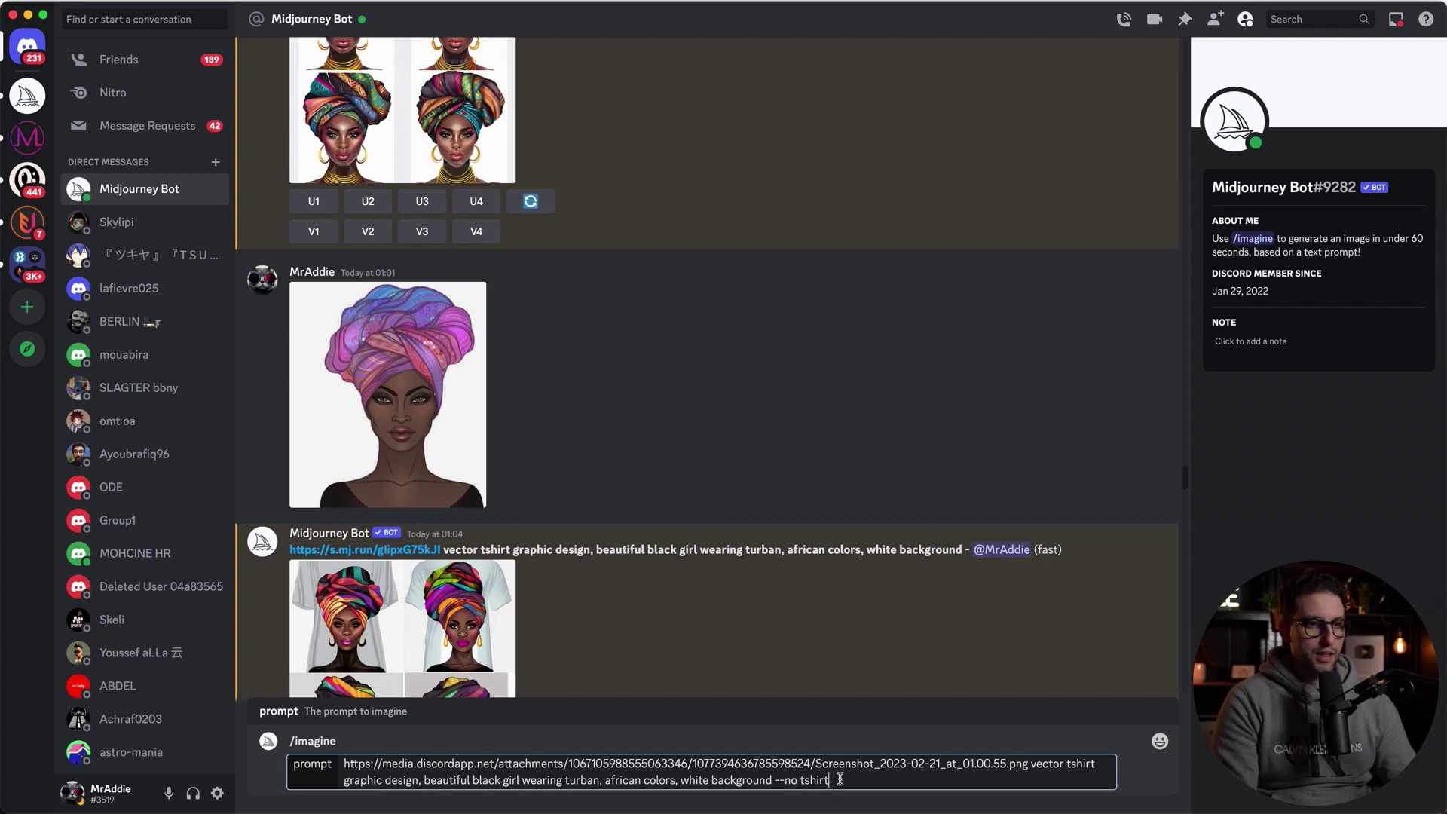
{"action": "key", "text": "Return"}
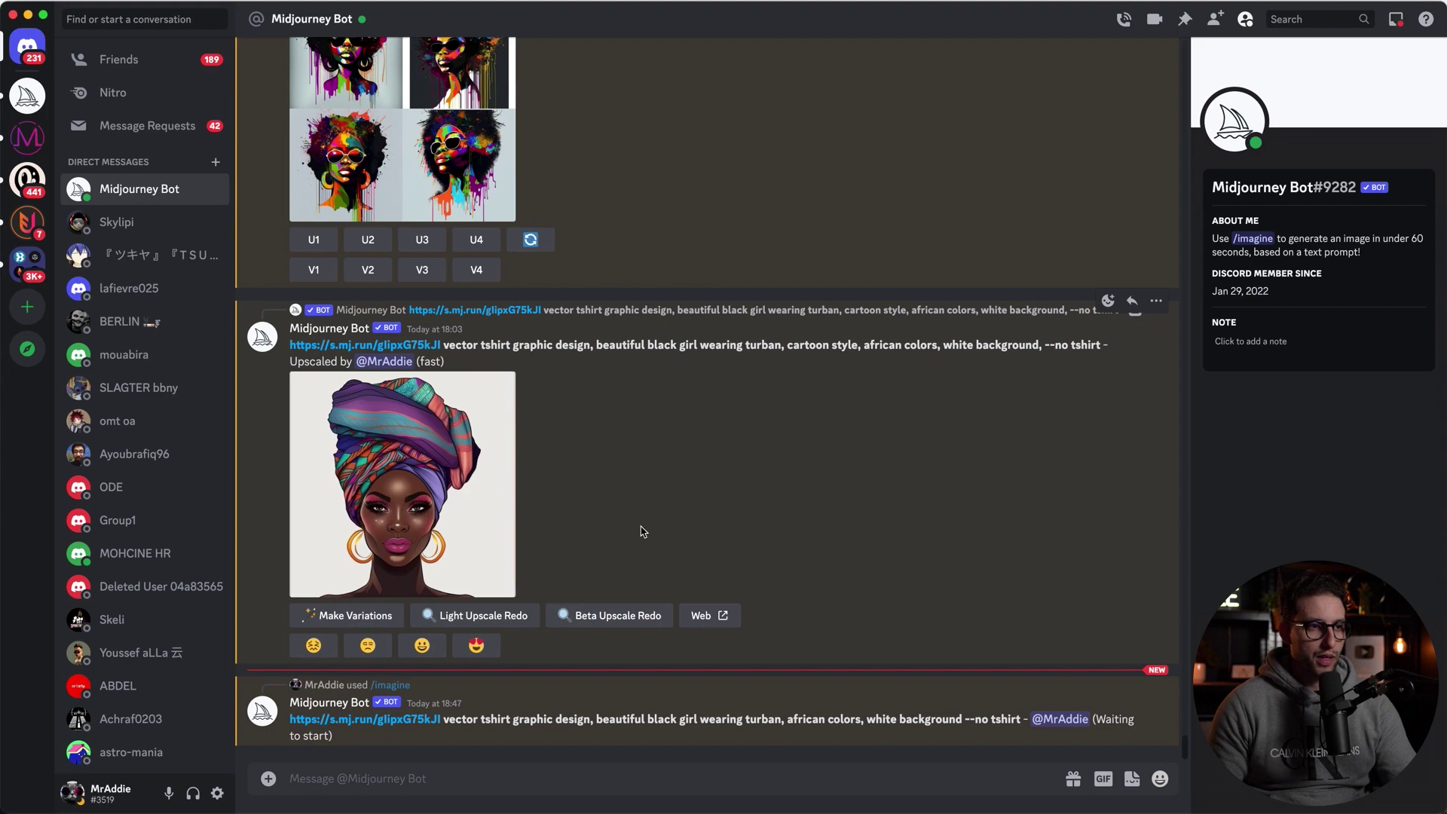
{"action": "left_click", "coordinate": [407, 566]}
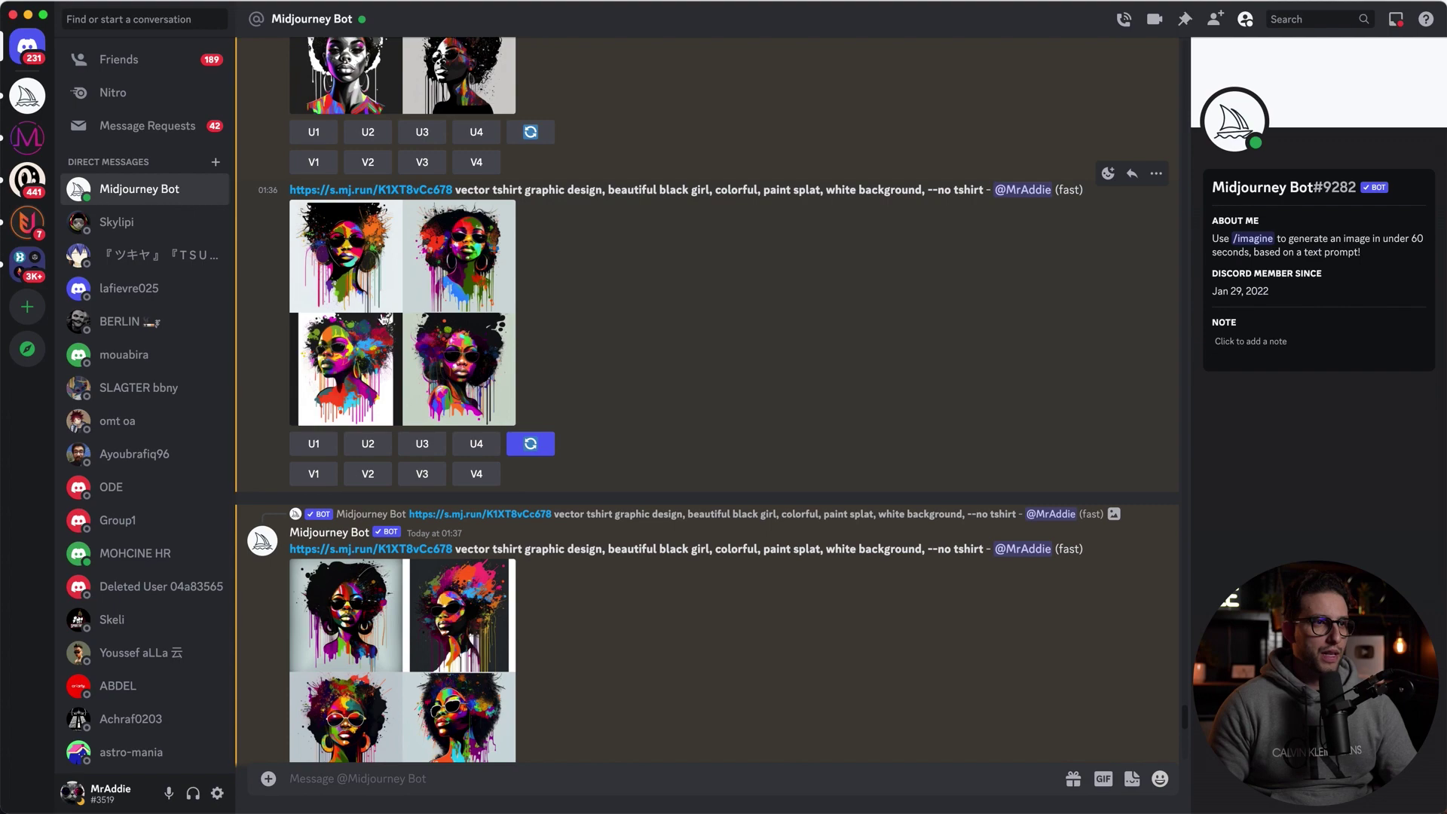
{"action": "left_click", "coordinate": [422, 347]}
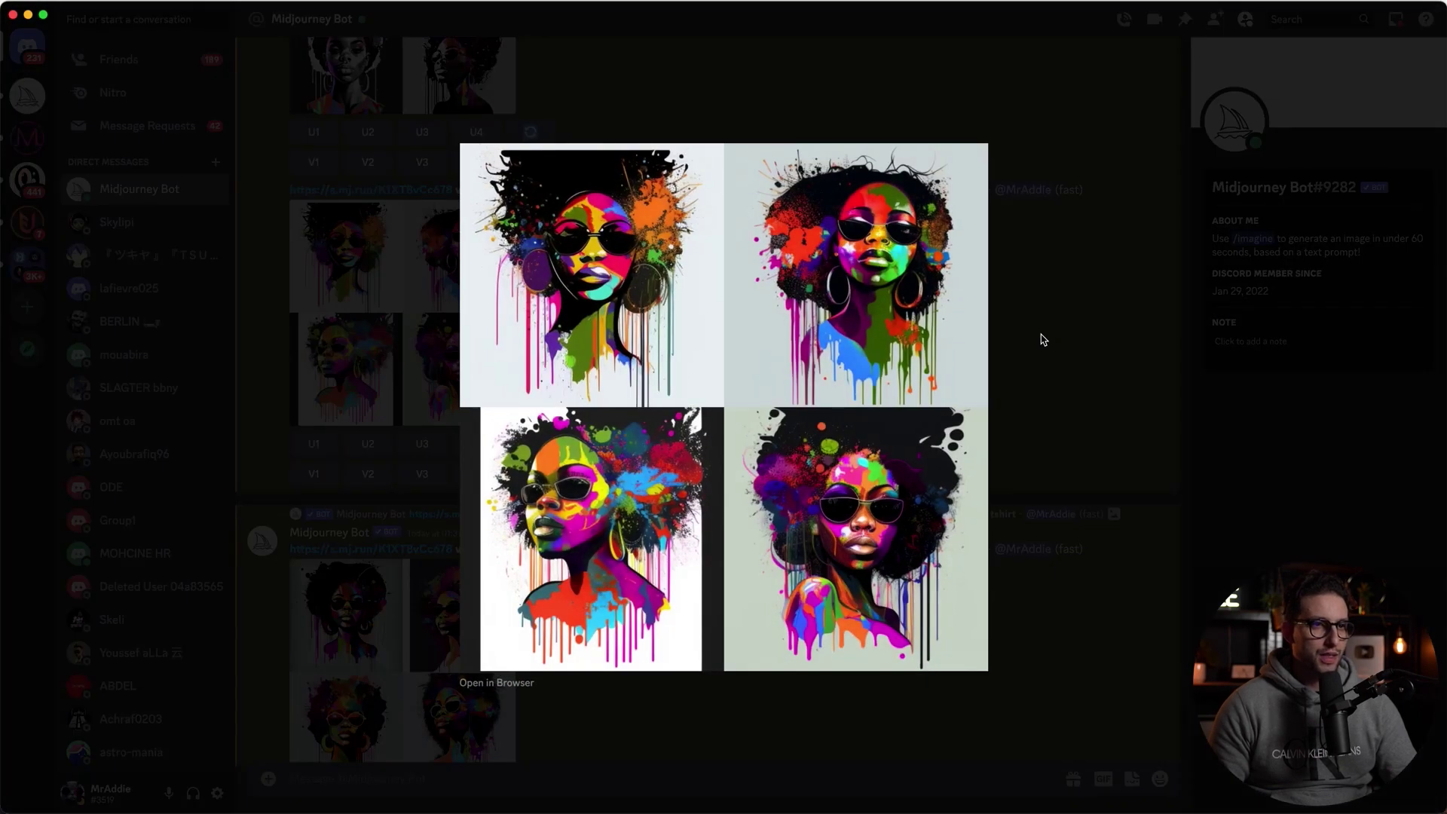
{"action": "left_click", "coordinate": [1044, 340]}
{"action": "left_click", "coordinate": [407, 649]}
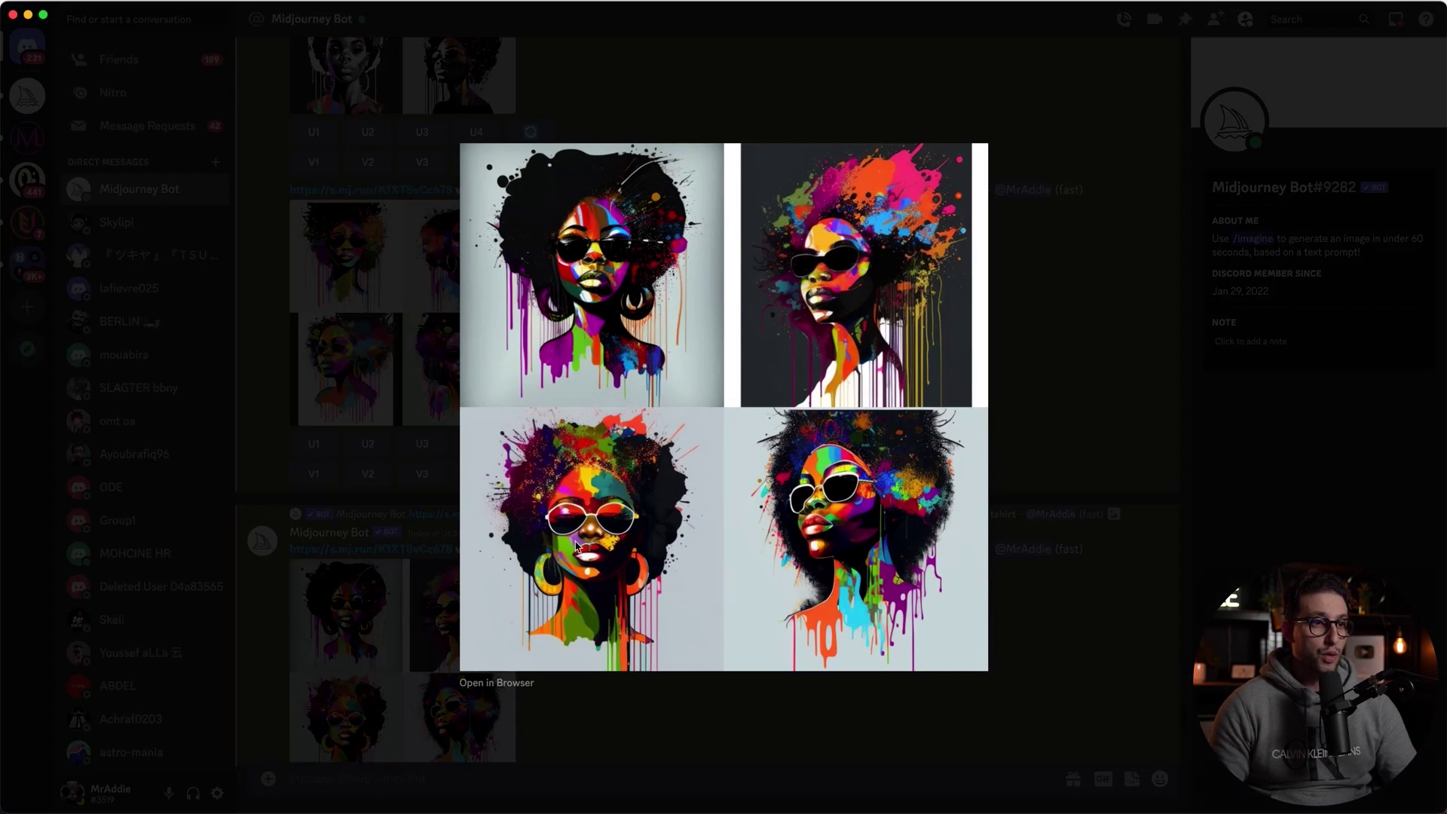
{"action": "key", "text": "Escape"}
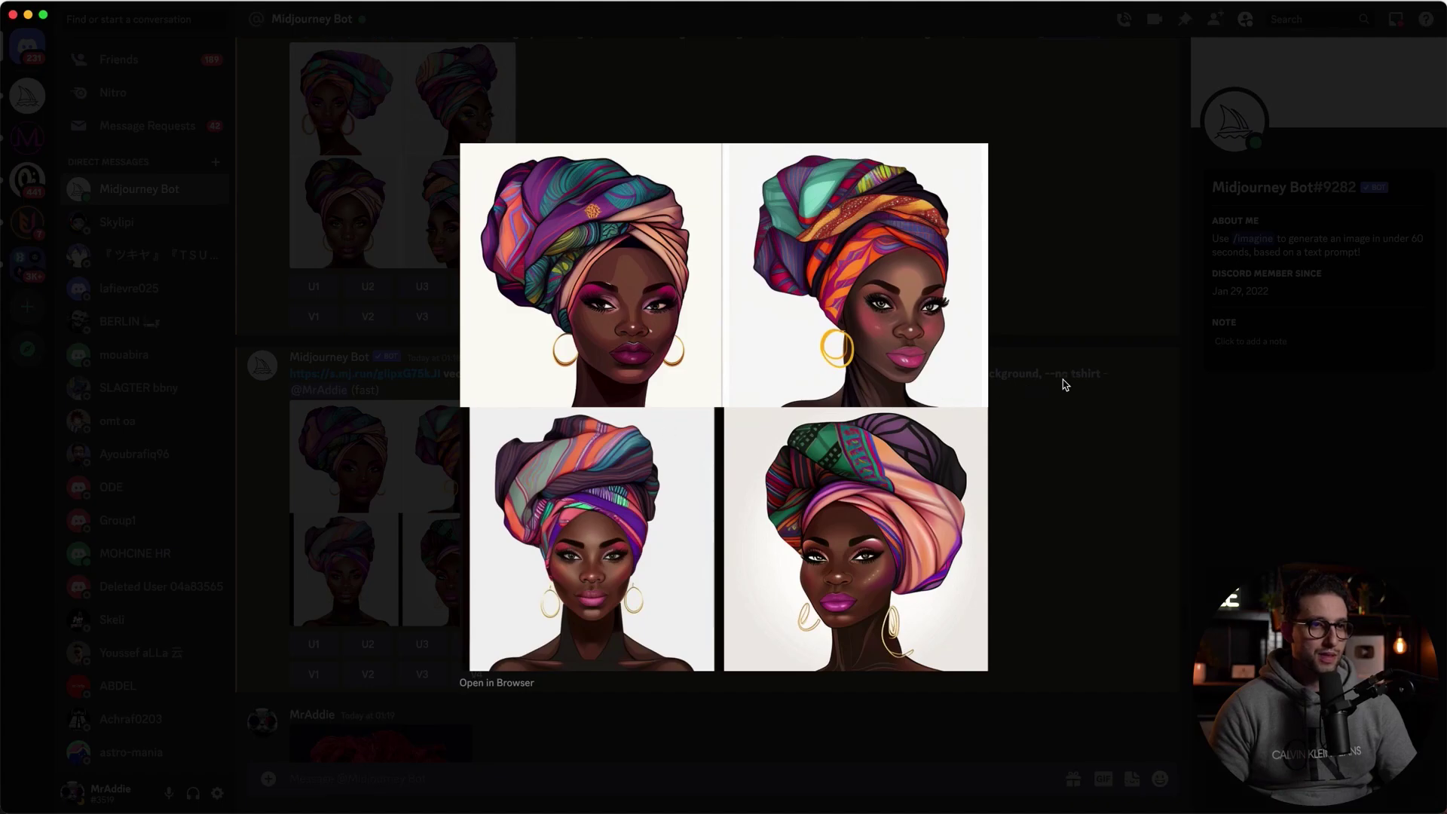
Open the upscaled cartoon turban portrait full-size in Chrome and choose an option from its image menu.
{"action": "left_click", "coordinate": [1066, 385]}
{"action": "scroll", "coordinate": [694, 397], "scroll_direction": "up", "scroll_amount": 5}
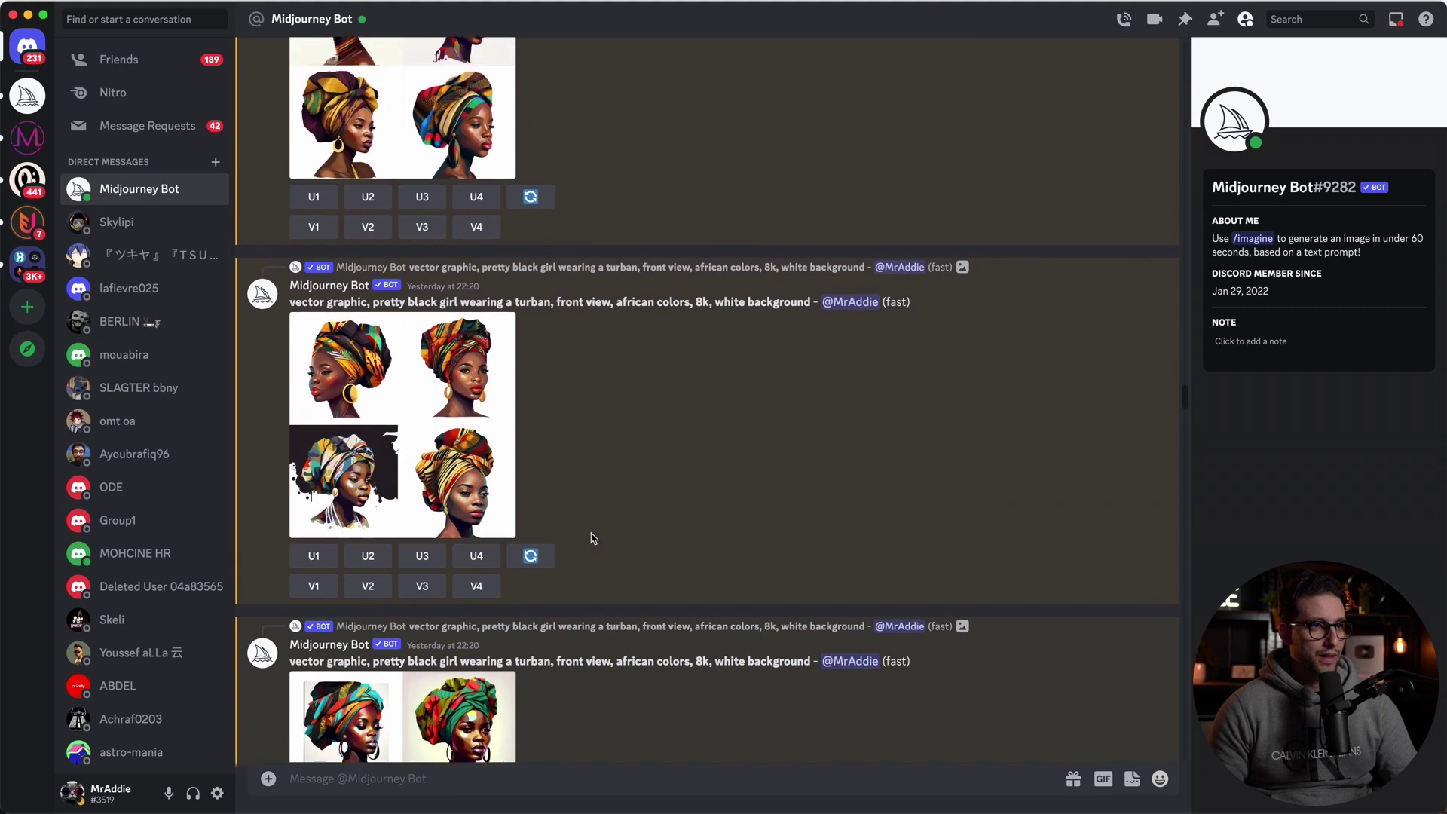
{"action": "scroll", "coordinate": [592, 540], "scroll_direction": "up", "scroll_amount": 1}
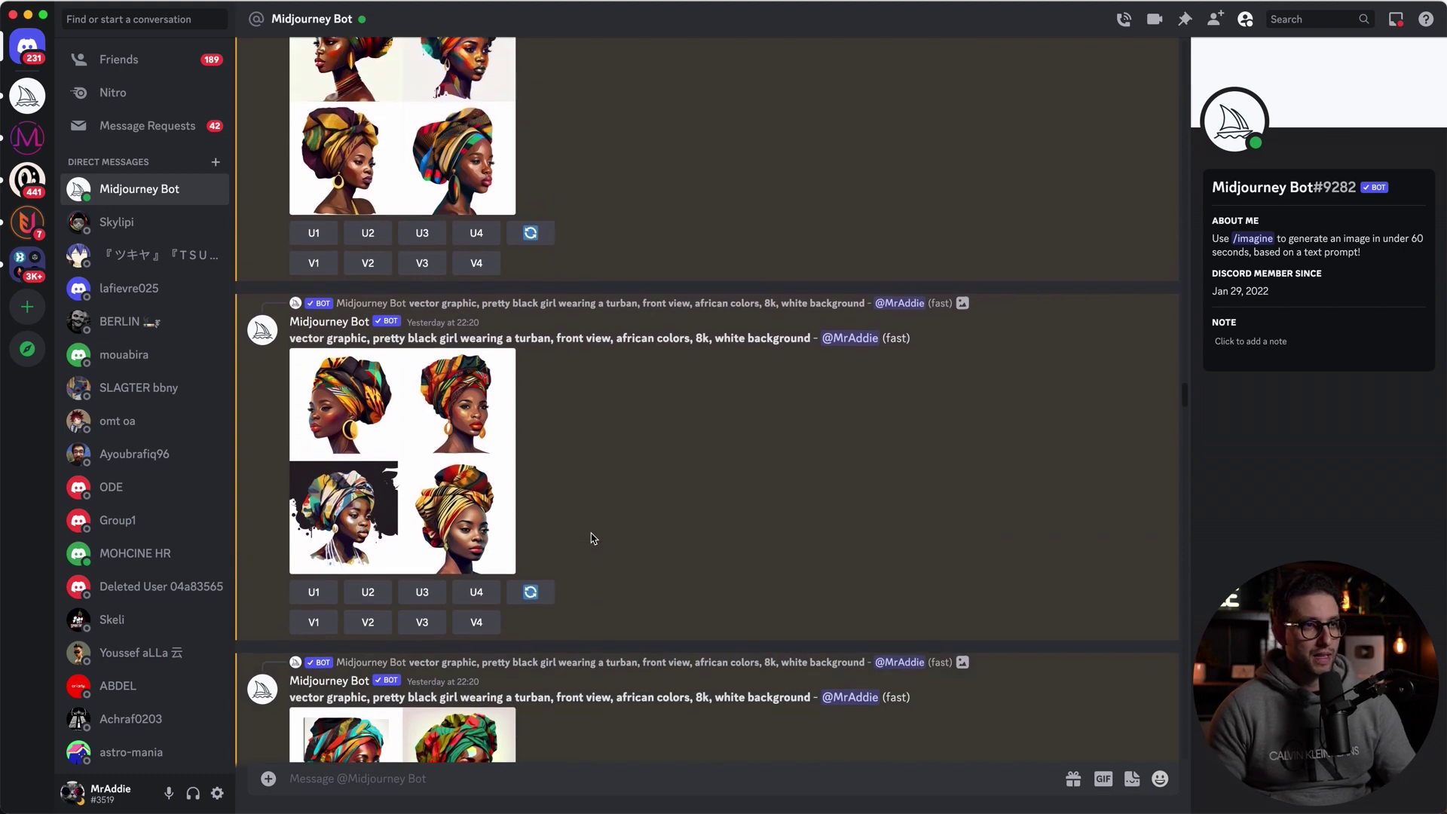
{"action": "scroll", "coordinate": [593, 539], "scroll_direction": "down", "scroll_amount": 1}
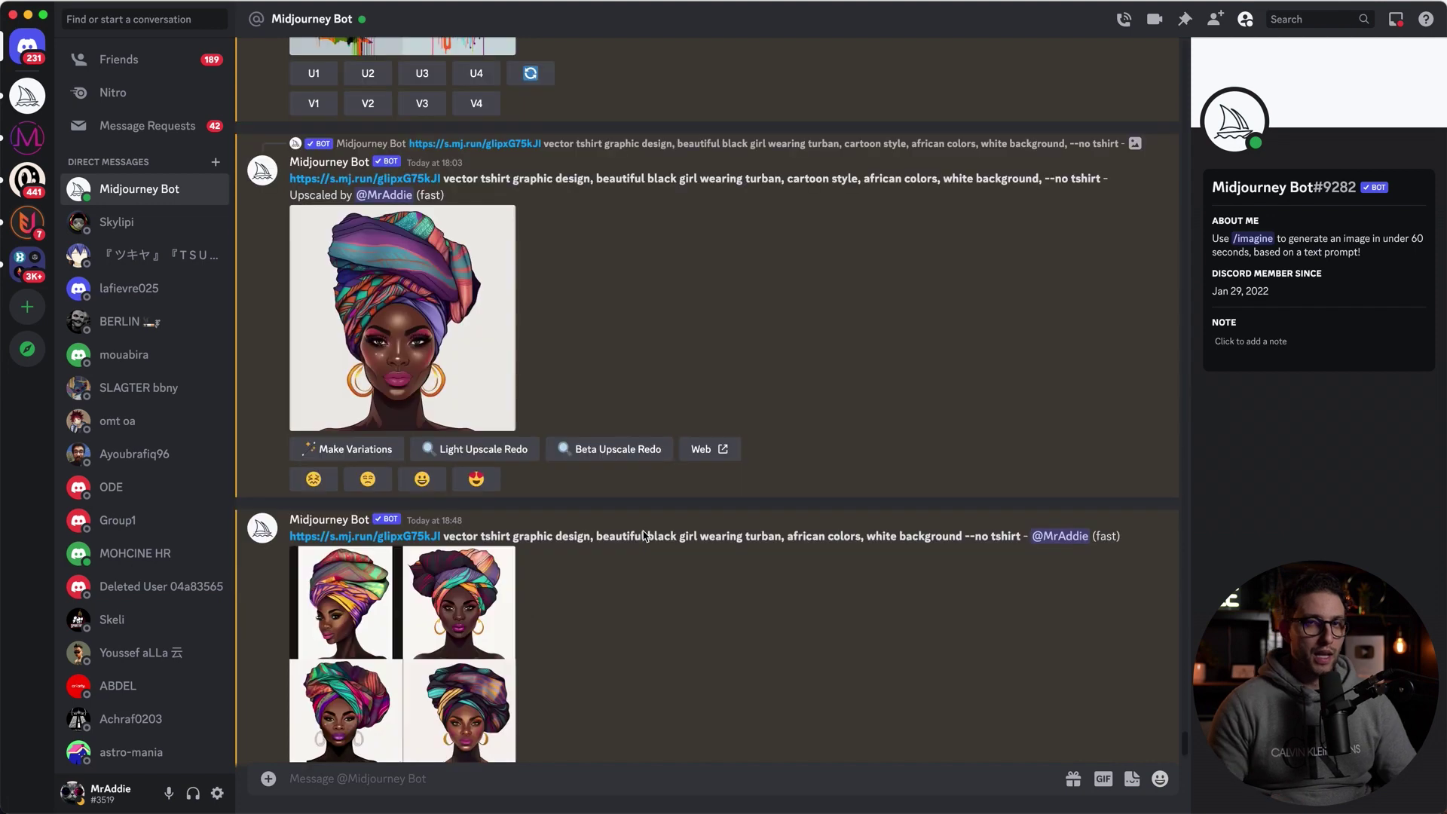
{"action": "scroll", "coordinate": [636, 535], "scroll_direction": "down", "scroll_amount": 1}
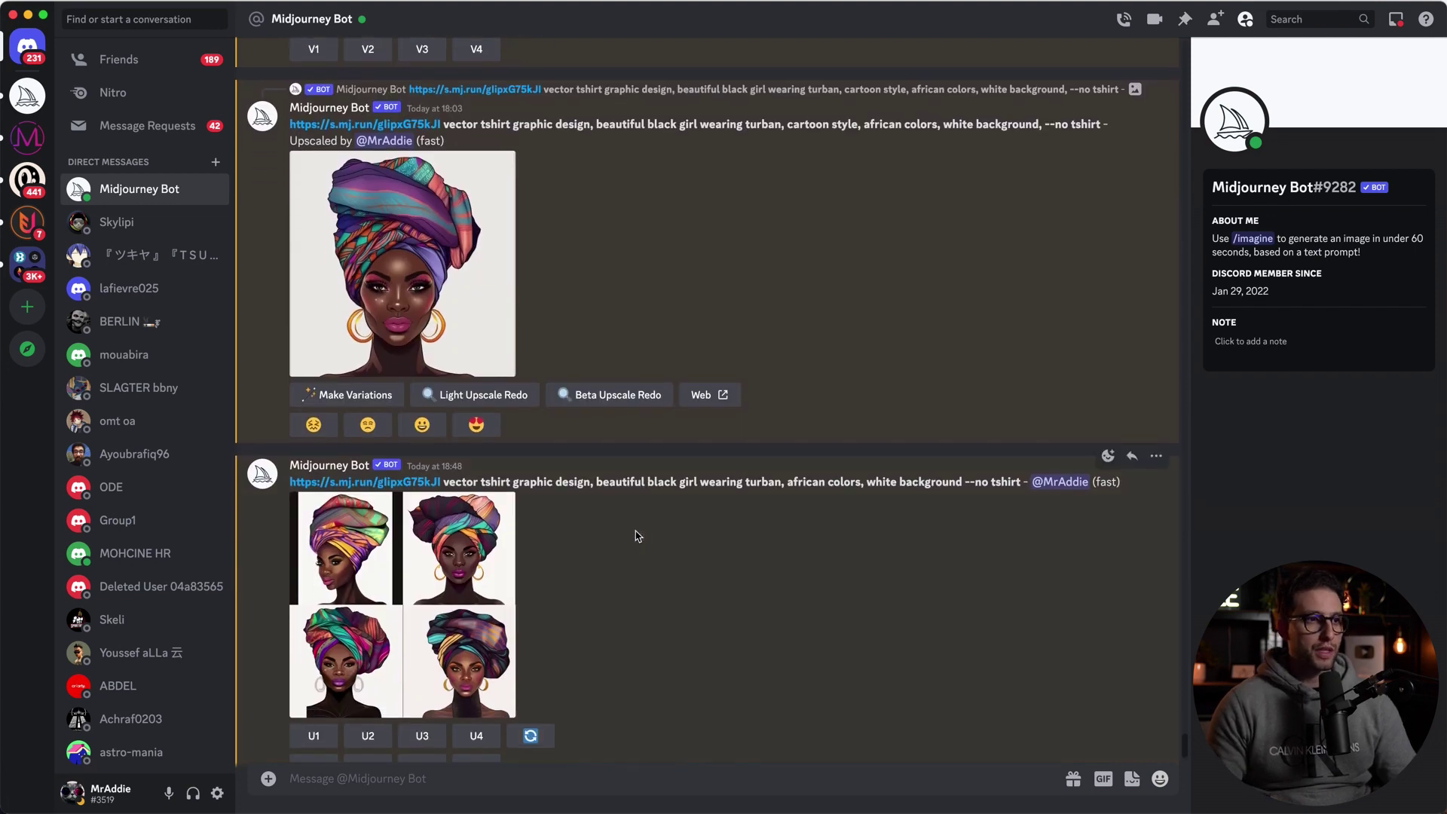
{"action": "left_click", "coordinate": [442, 284]}
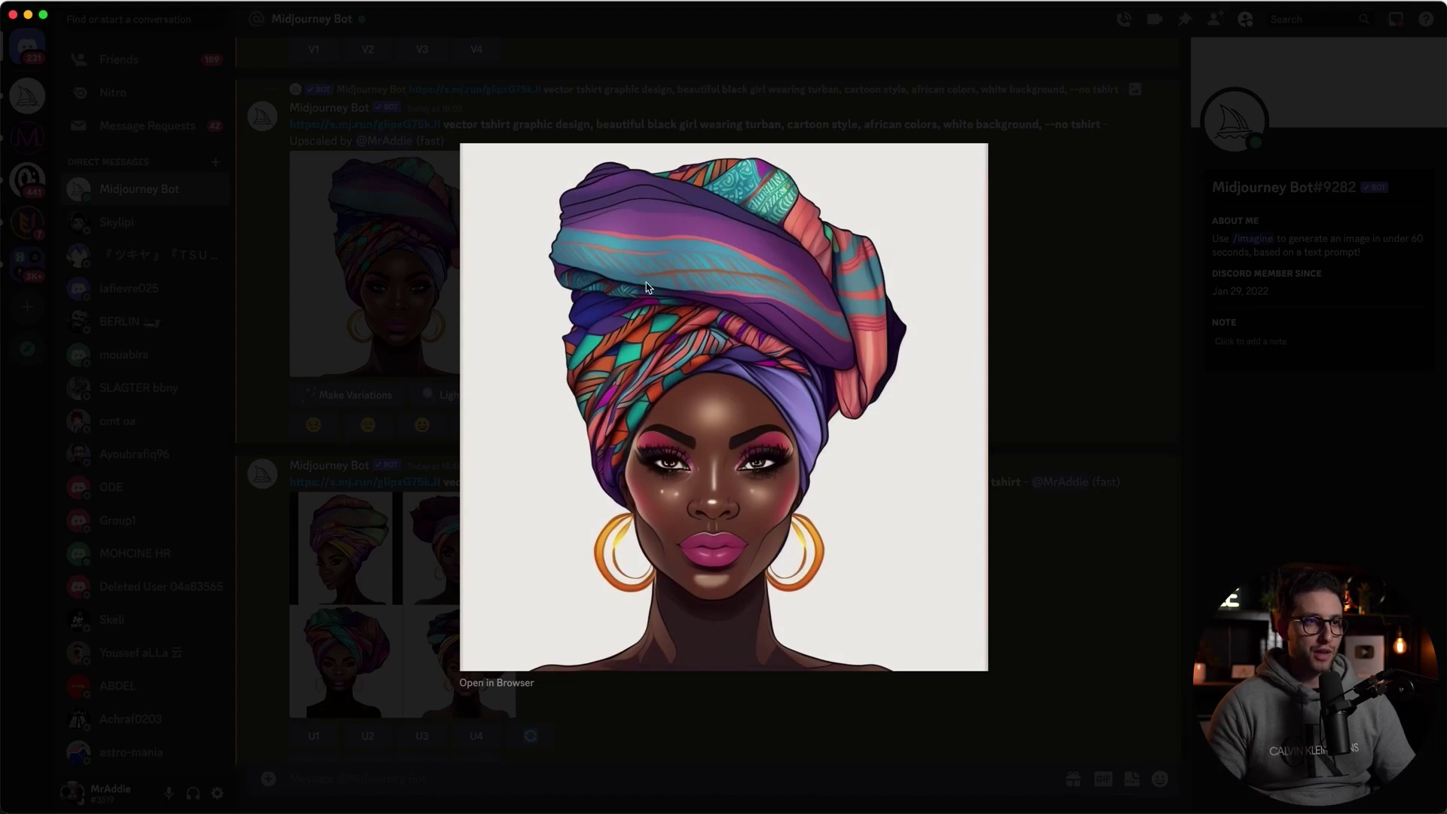
{"action": "left_click", "coordinate": [496, 695]}
{"action": "right_click", "coordinate": [717, 347]}
{"action": "left_click", "coordinate": [555, 364]}
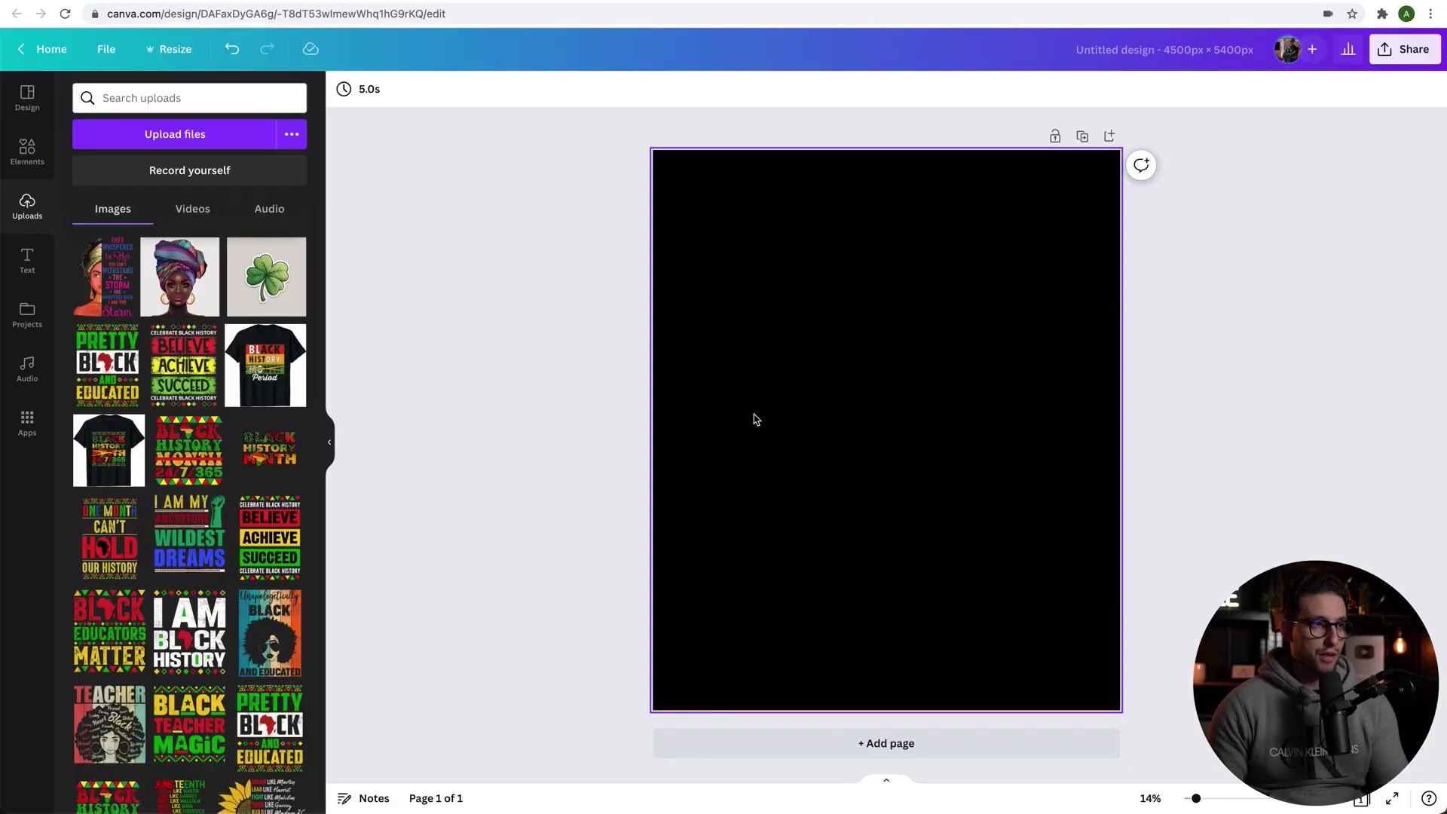
Add the turban portrait to the black page, remove its background with BG Remover, and enlarge it.
{"action": "left_click", "coordinate": [180, 275]}
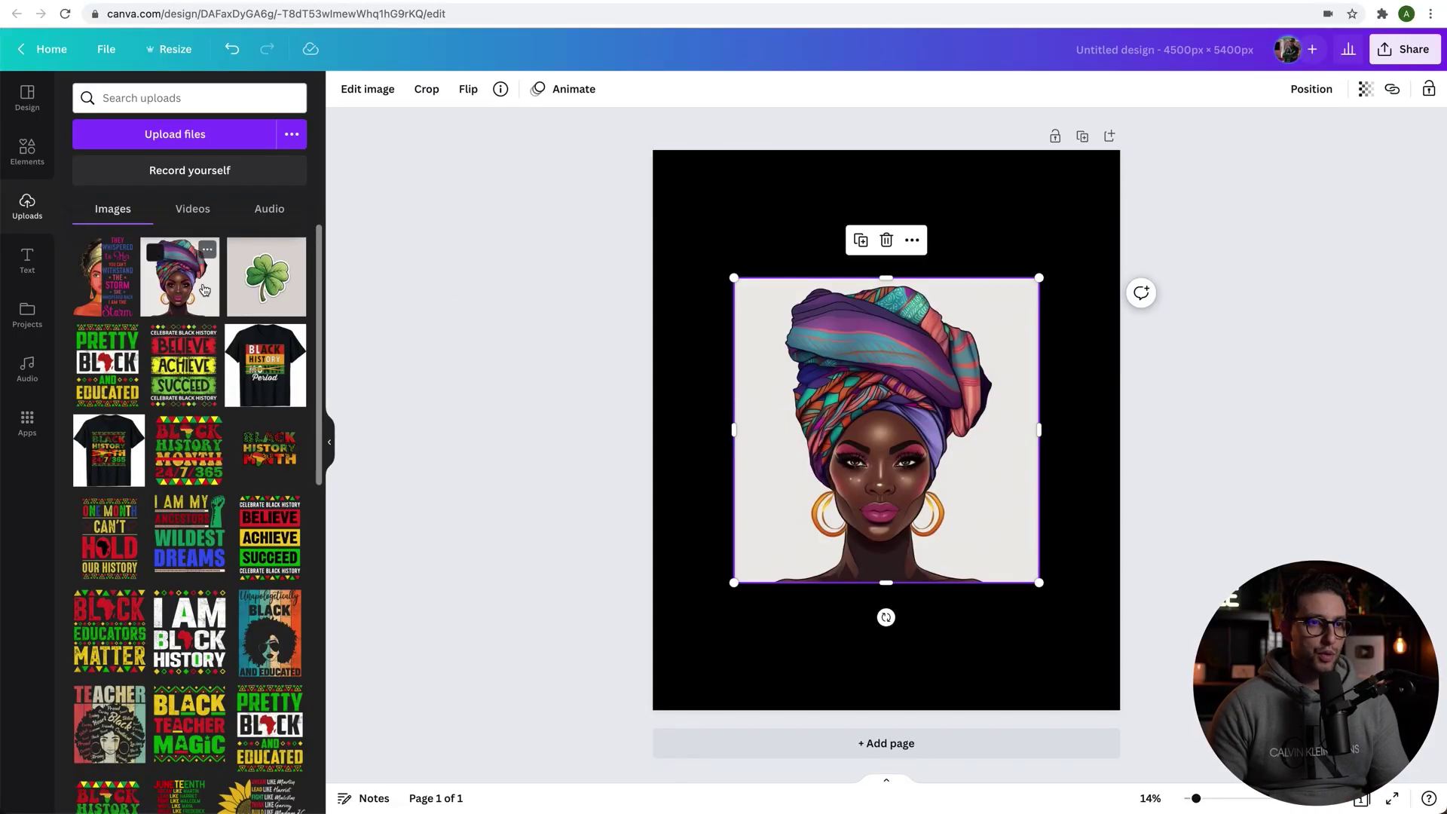
{"action": "left_click", "coordinate": [370, 91]}
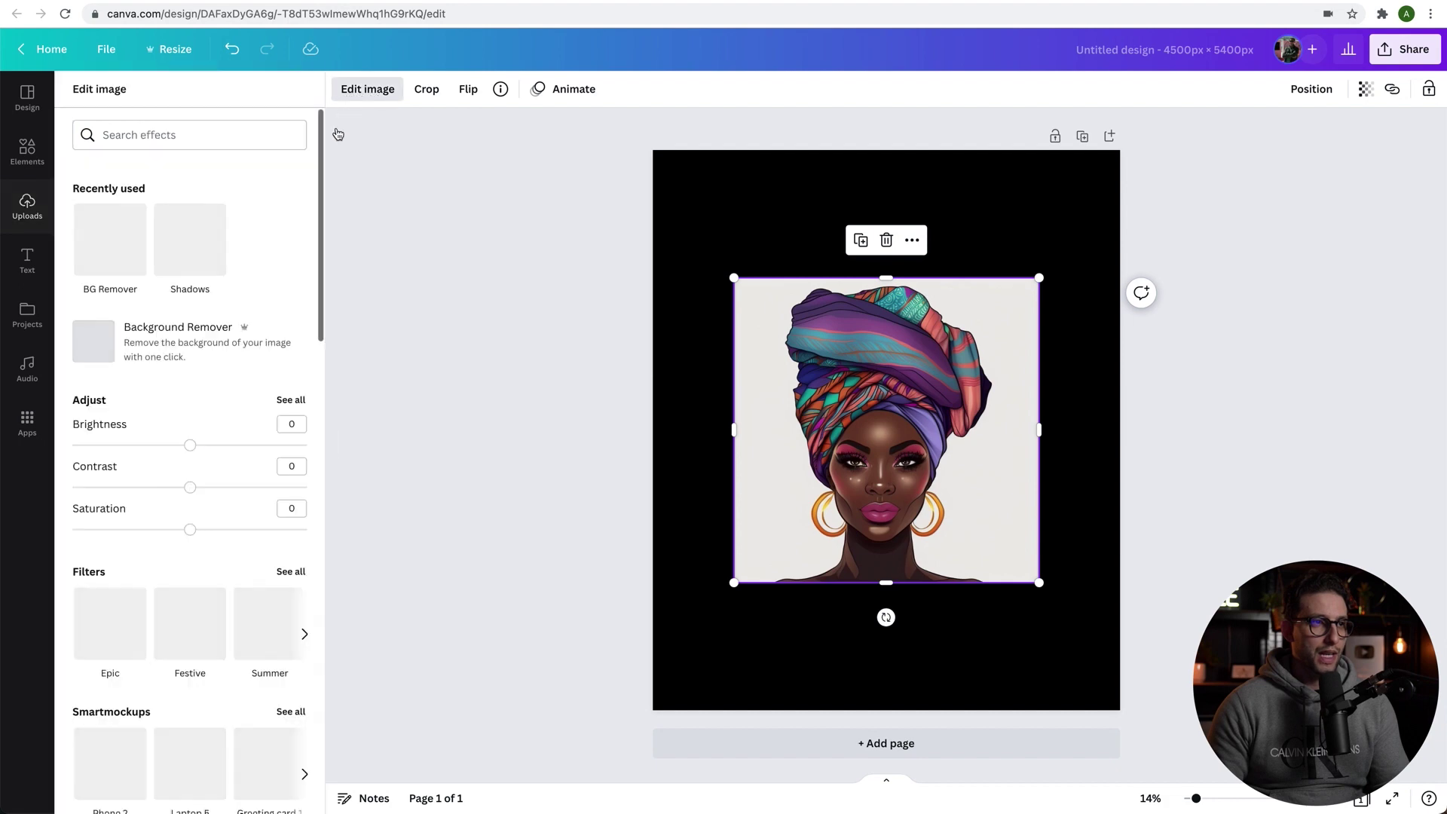
{"action": "left_click", "coordinate": [113, 248]}
{"action": "mouse_move", "coordinate": [734, 278]}
{"action": "left_mouse_down"}
{"action": "mouse_move", "coordinate": [654, 120]}
{"action": "mouse_move", "coordinate": [652, 196]}
{"action": "left_mouse_up"}
{"action": "left_click_drag", "start_coordinate": [1040, 585], "coordinate": [1116, 660]}
{"action": "key", "text": "Escape"}
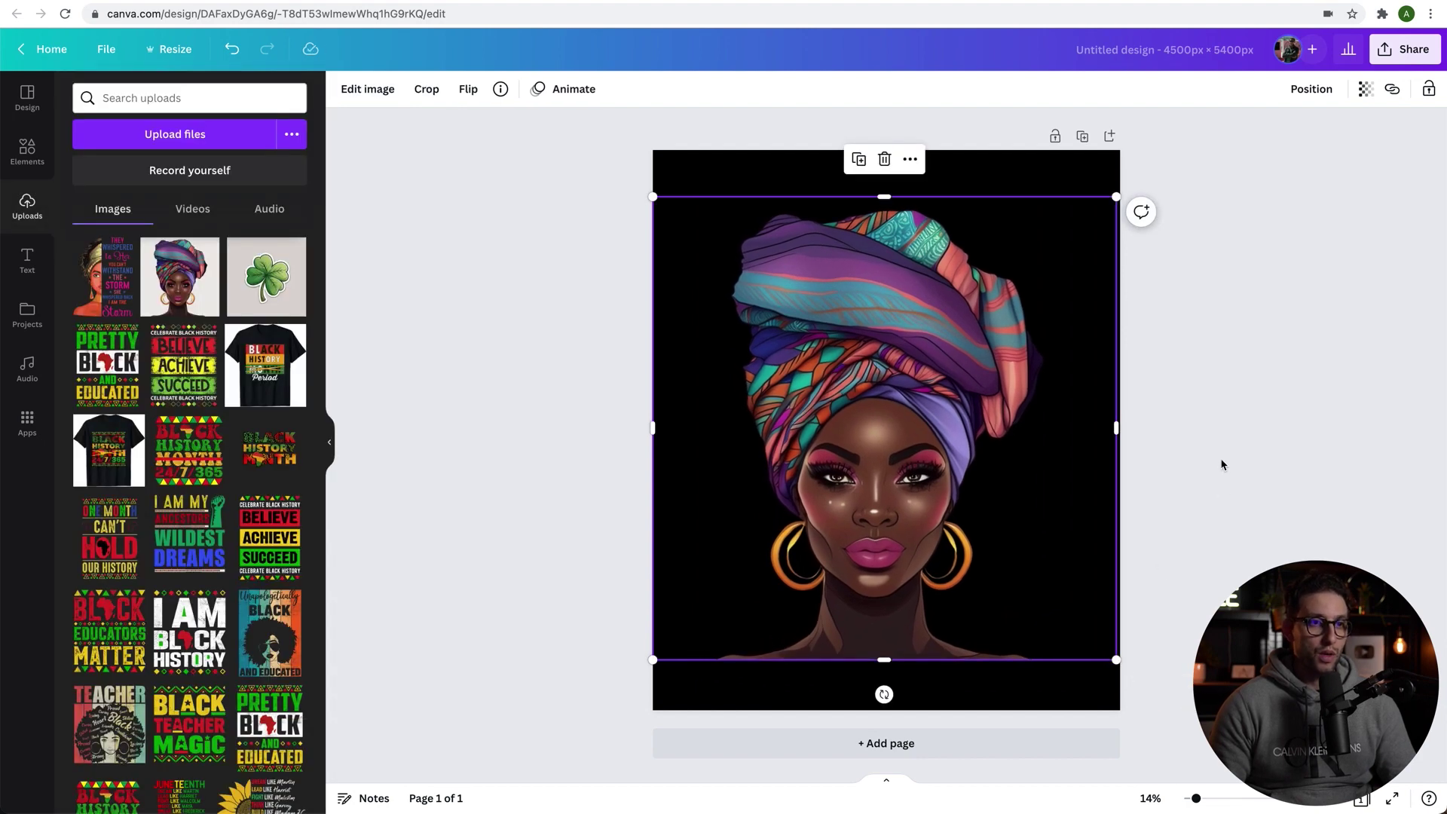
{"action": "key", "text": "Escape"}
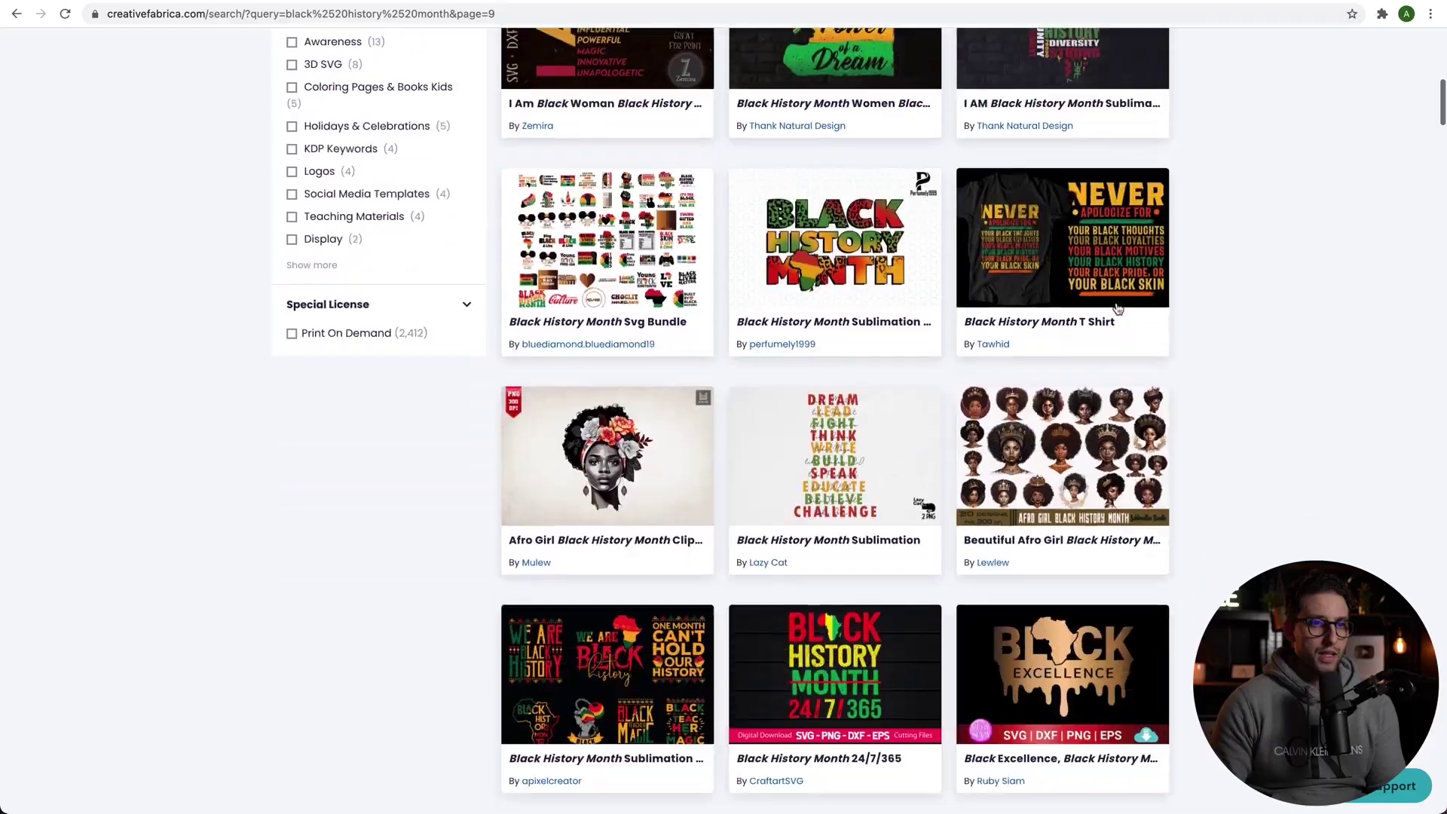
Scroll the Black History Month results and open the Juneteenth African design page.
{"action": "scroll", "coordinate": [1117, 310], "scroll_direction": "down", "scroll_amount": 3}
{"action": "scroll", "coordinate": [1118, 309], "scroll_direction": "down", "scroll_amount": 10}
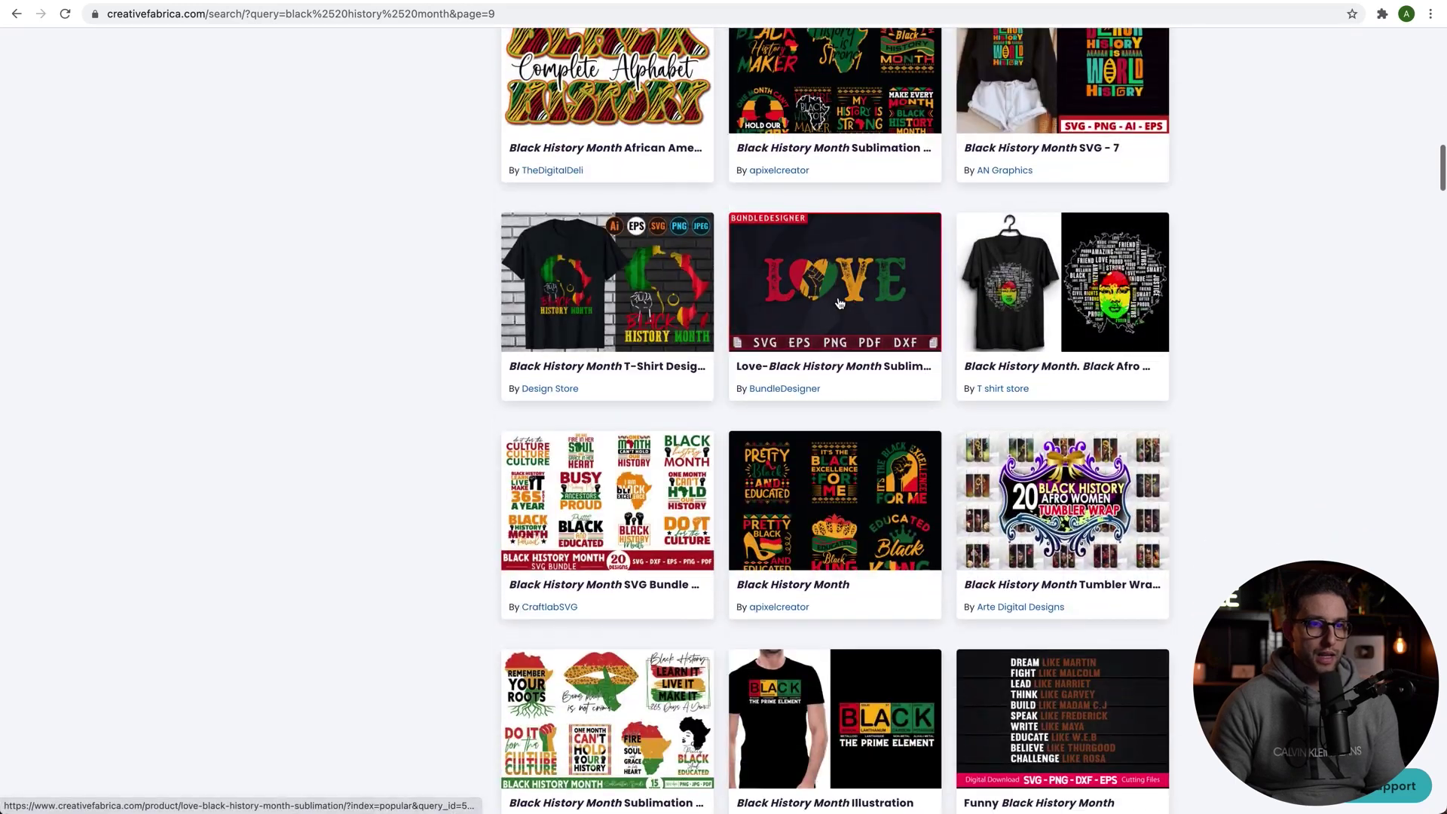
{"action": "scroll", "coordinate": [915, 311], "scroll_direction": "down", "scroll_amount": 15}
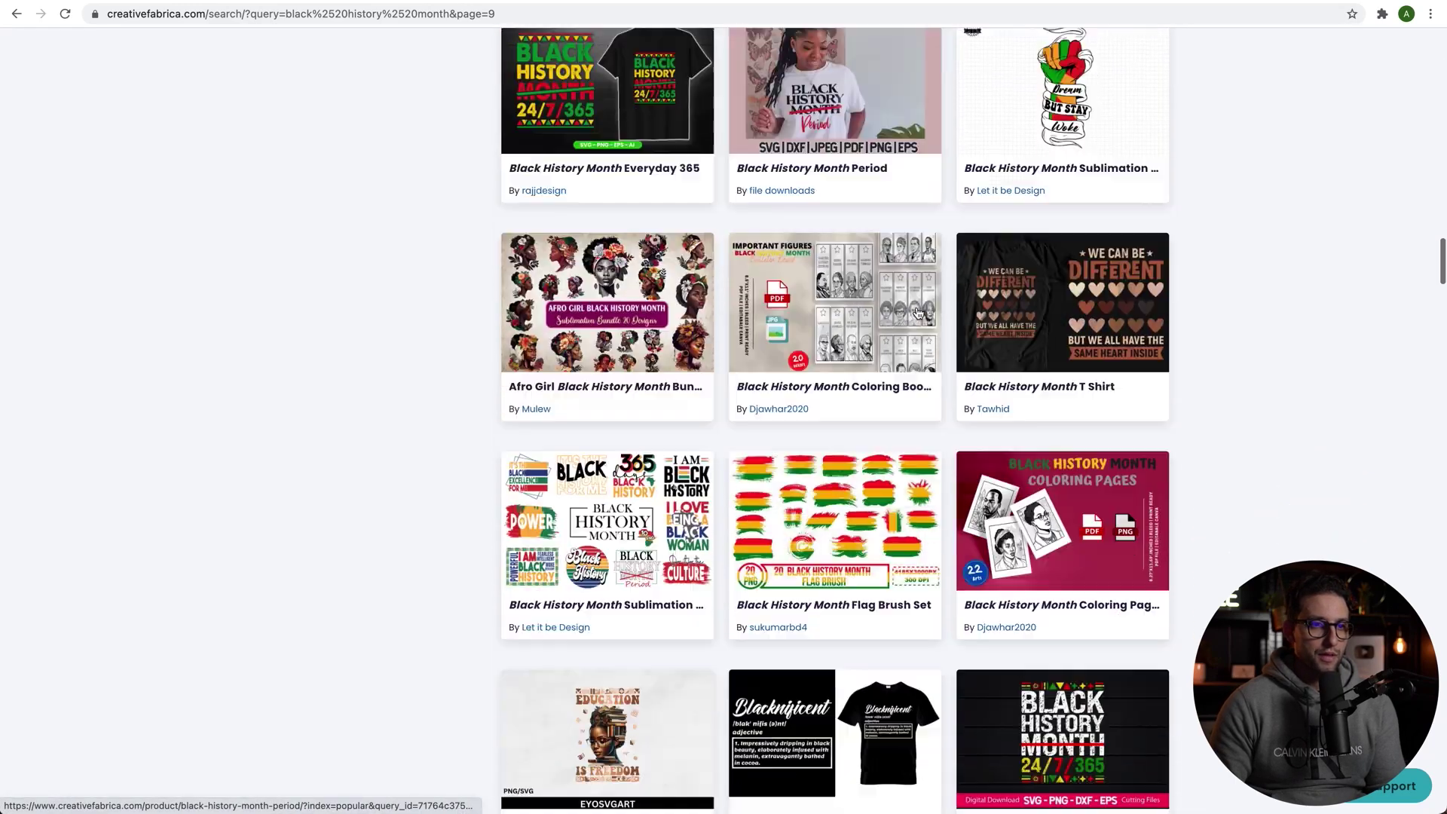
{"action": "scroll", "coordinate": [918, 312], "scroll_direction": "down", "scroll_amount": 6}
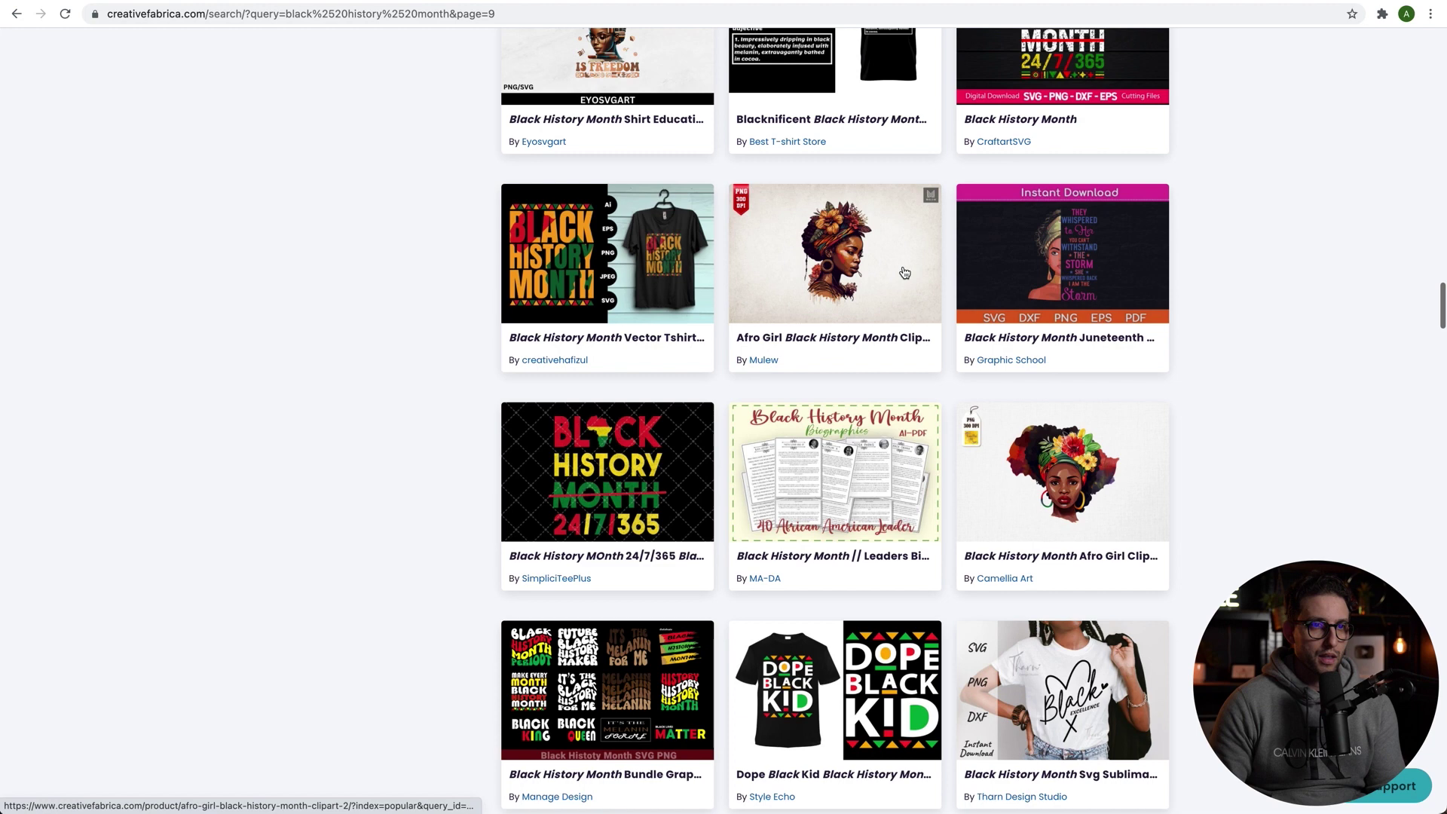
{"action": "left_click", "coordinate": [1056, 249]}
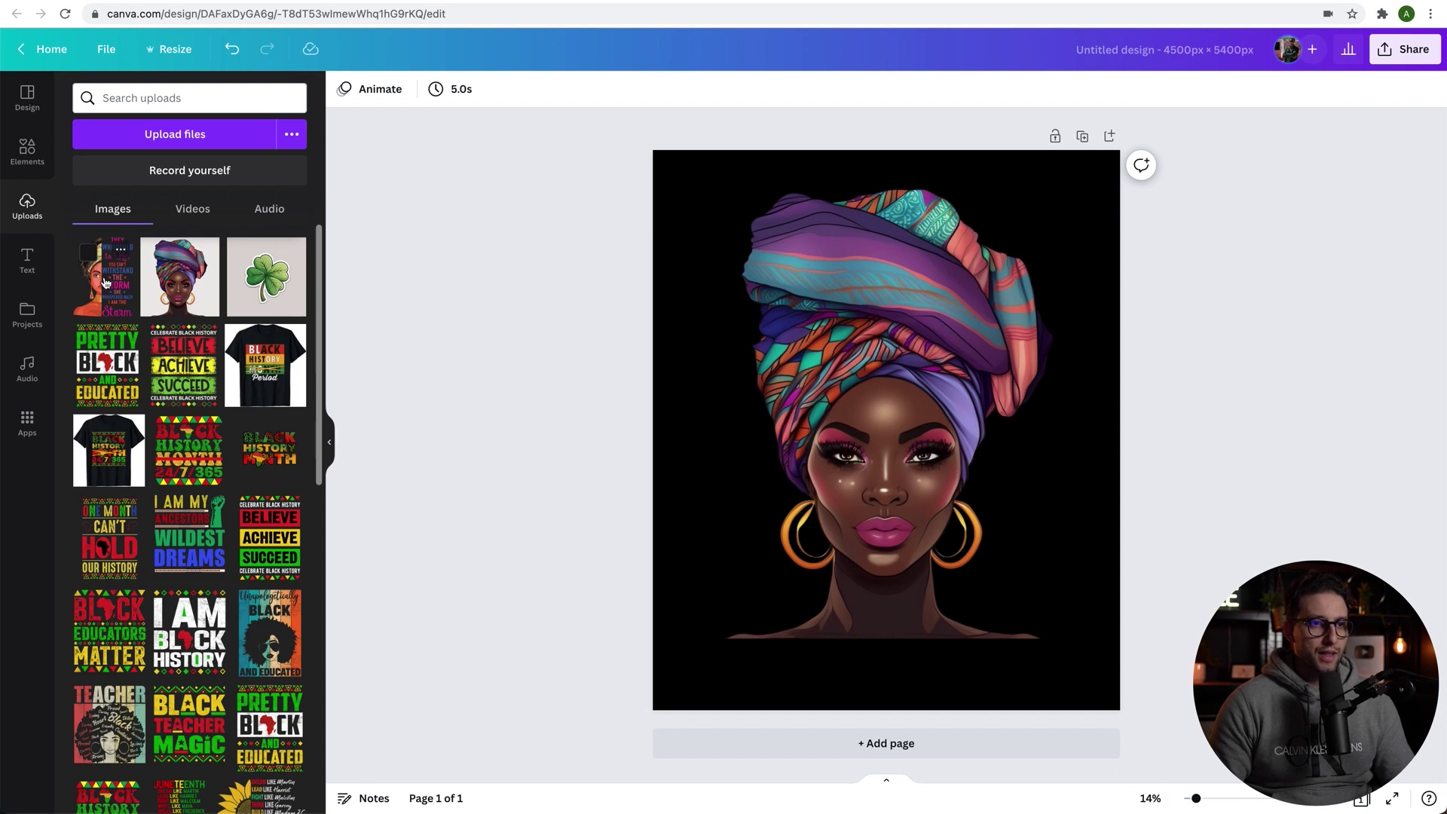
Add the 'They whispered to her' design, crop away its woman half, and move it right.
{"action": "left_click", "coordinate": [107, 283]}
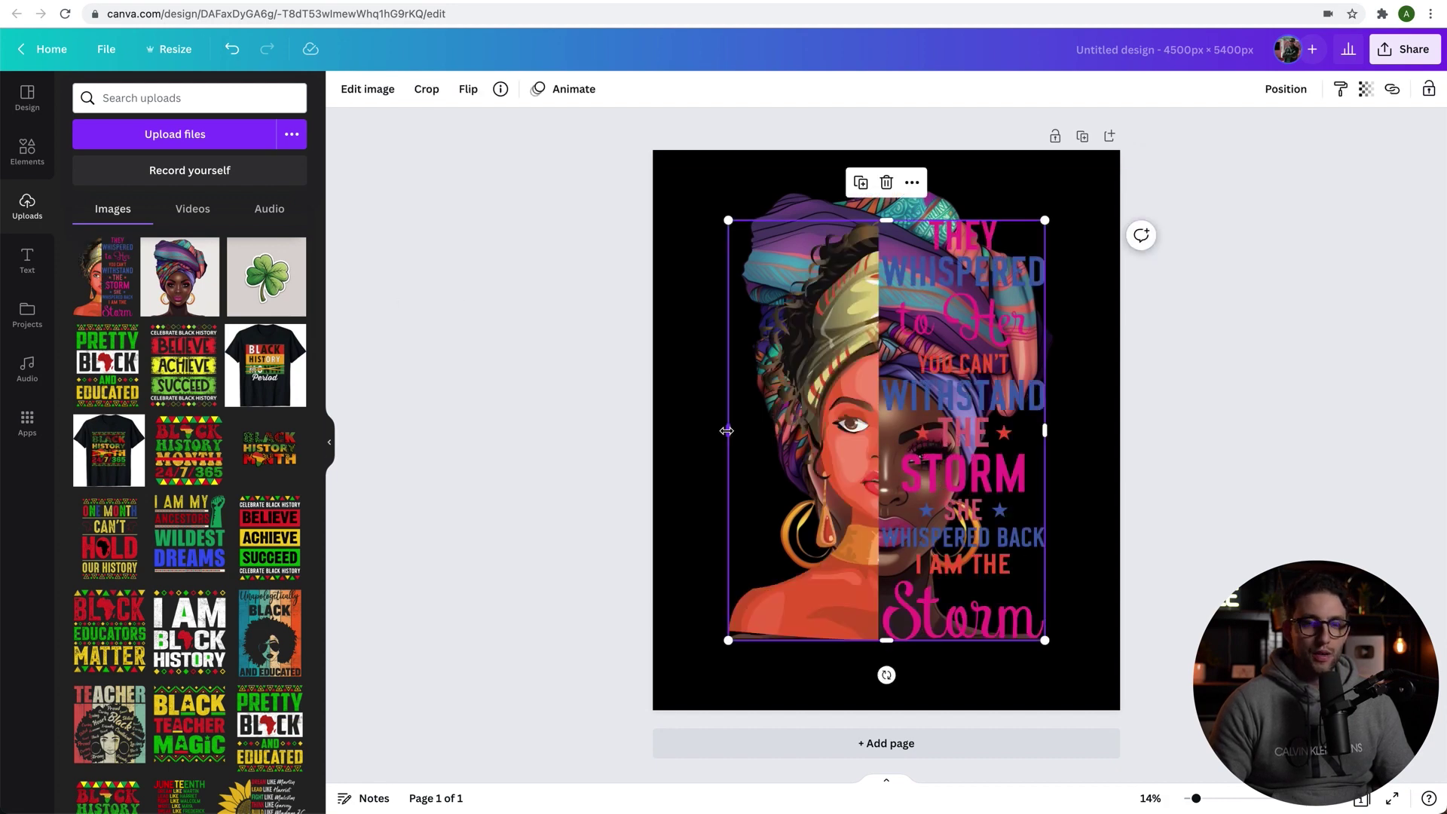
{"action": "left_click_drag", "start_coordinate": [751, 429], "coordinate": [904, 430]}
{"action": "left_click", "coordinate": [1146, 376]}
{"action": "left_click_drag", "start_coordinate": [1021, 392], "coordinate": [1175, 379]}
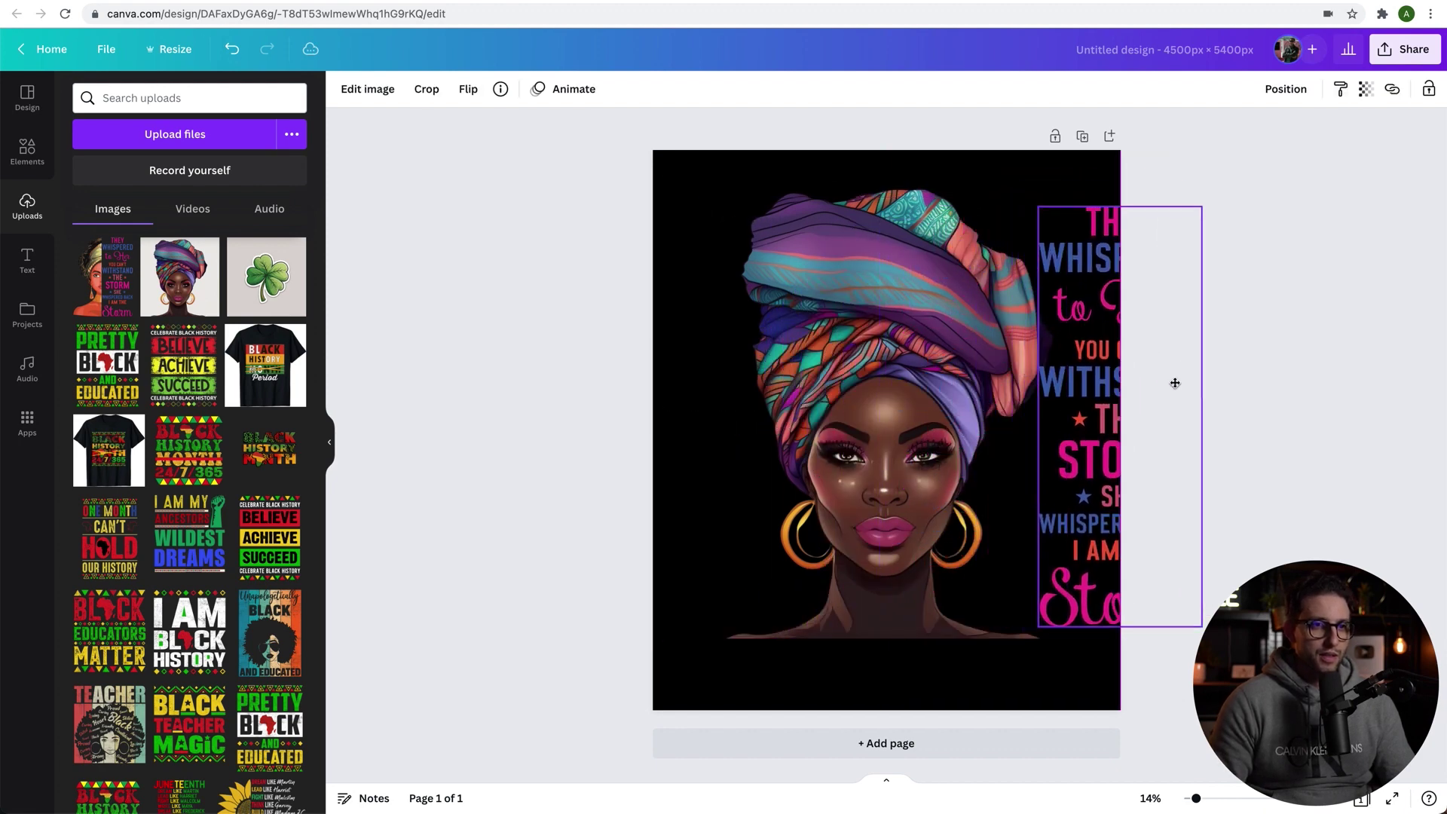
Crop the portrait's right side, set the text beside the face, and enlarge both together.
{"action": "left_click", "coordinate": [905, 347]}
{"action": "left_click_drag", "start_coordinate": [1076, 407], "coordinate": [884, 418]}
{"action": "left_click_drag", "start_coordinate": [1089, 374], "coordinate": [949, 357]}
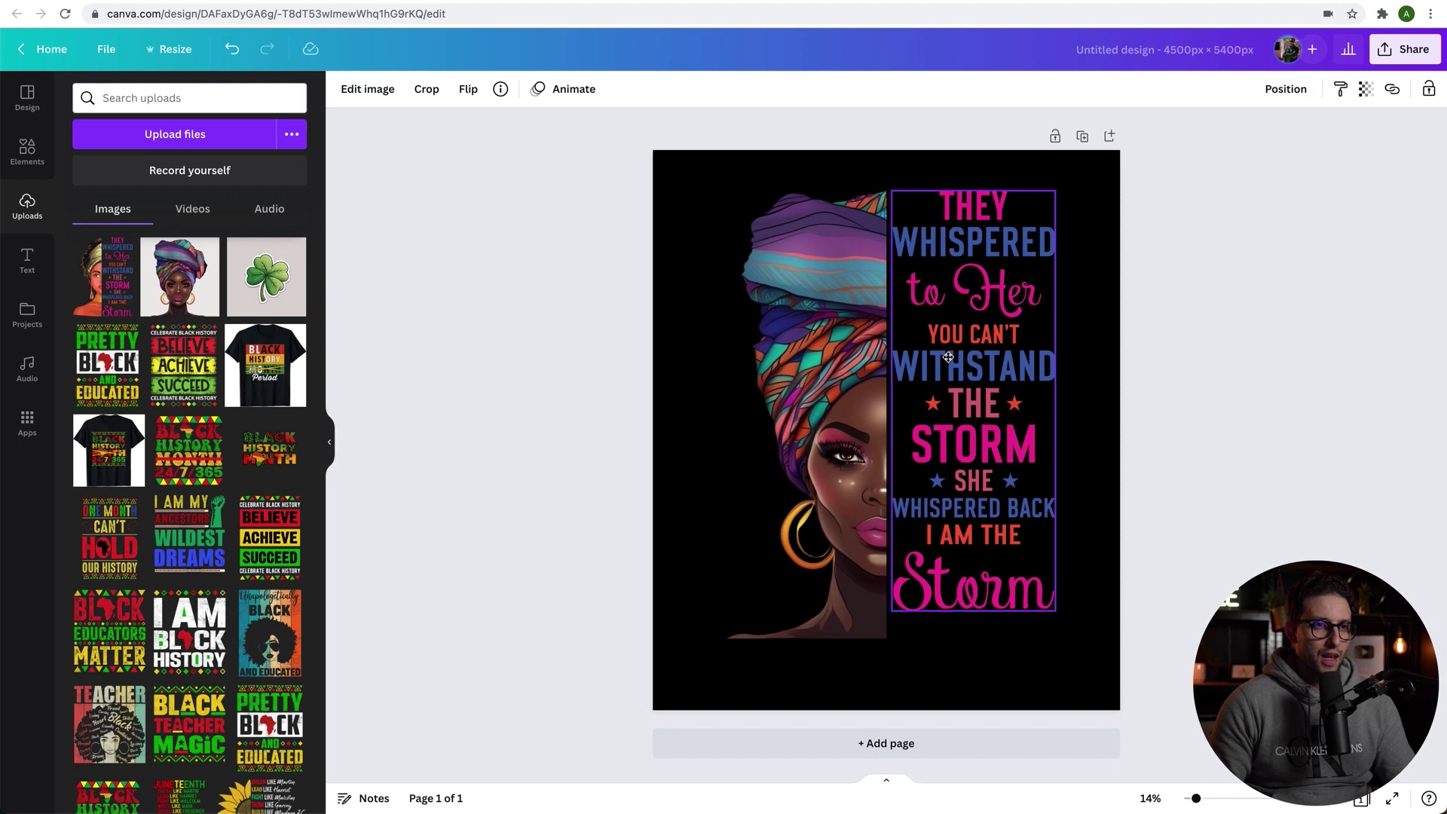
{"action": "left_click_drag", "start_coordinate": [1056, 612], "coordinate": [1066, 639]}
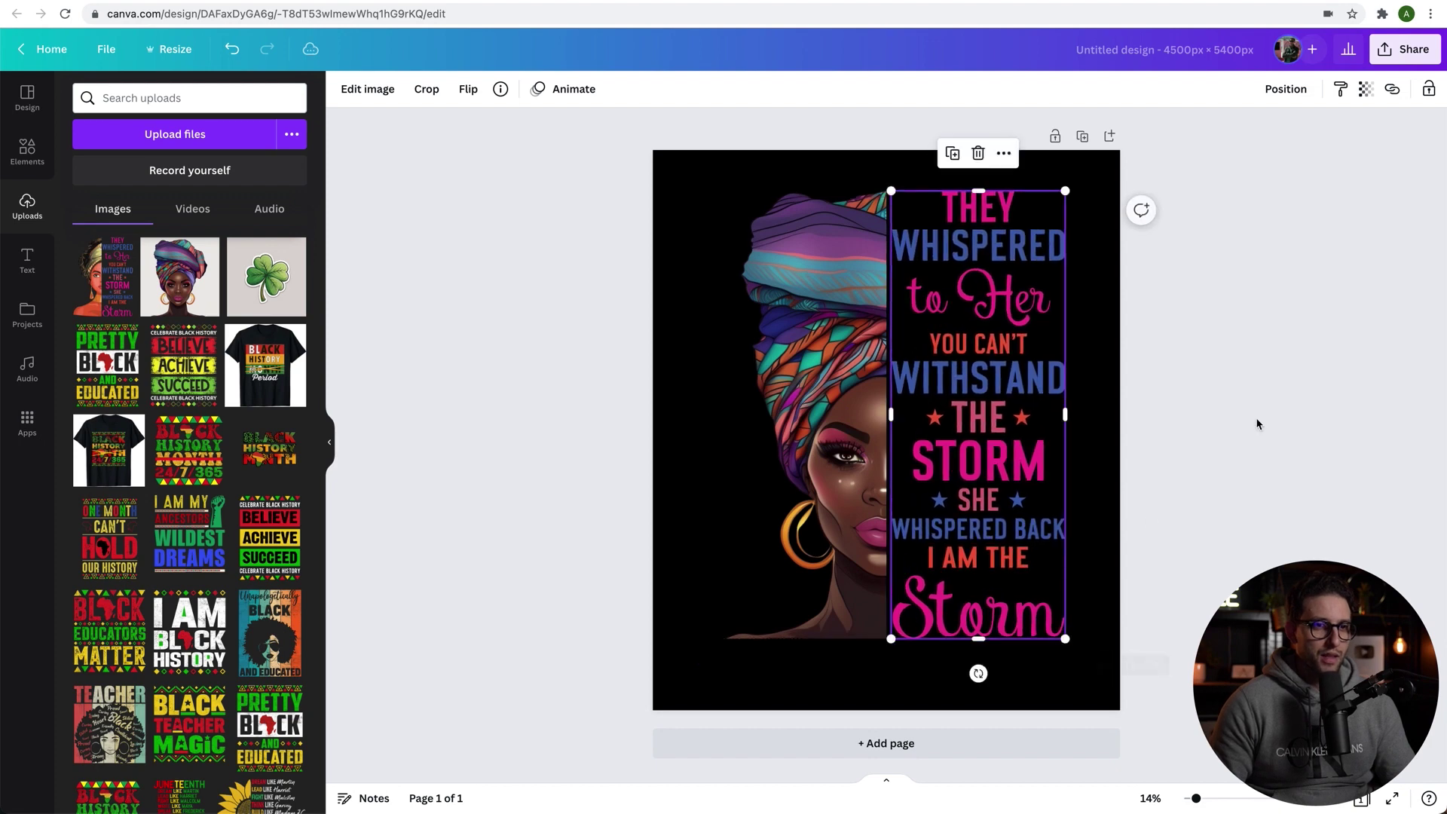
{"action": "left_click", "coordinate": [1257, 424]}
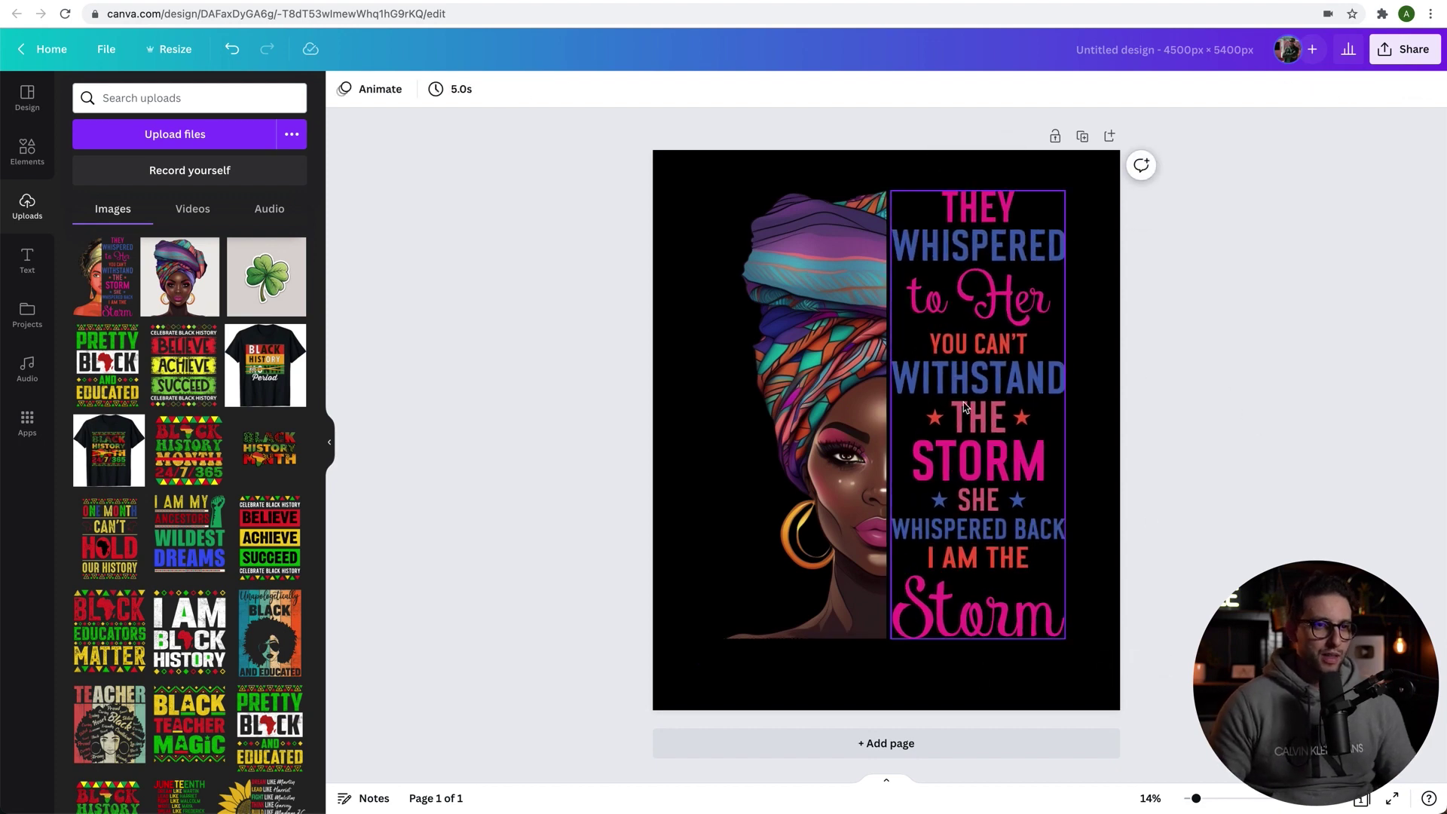
{"action": "key", "text": "ctrl+a"}
{"action": "left_click_drag", "start_coordinate": [1067, 638], "coordinate": [1082, 659]}
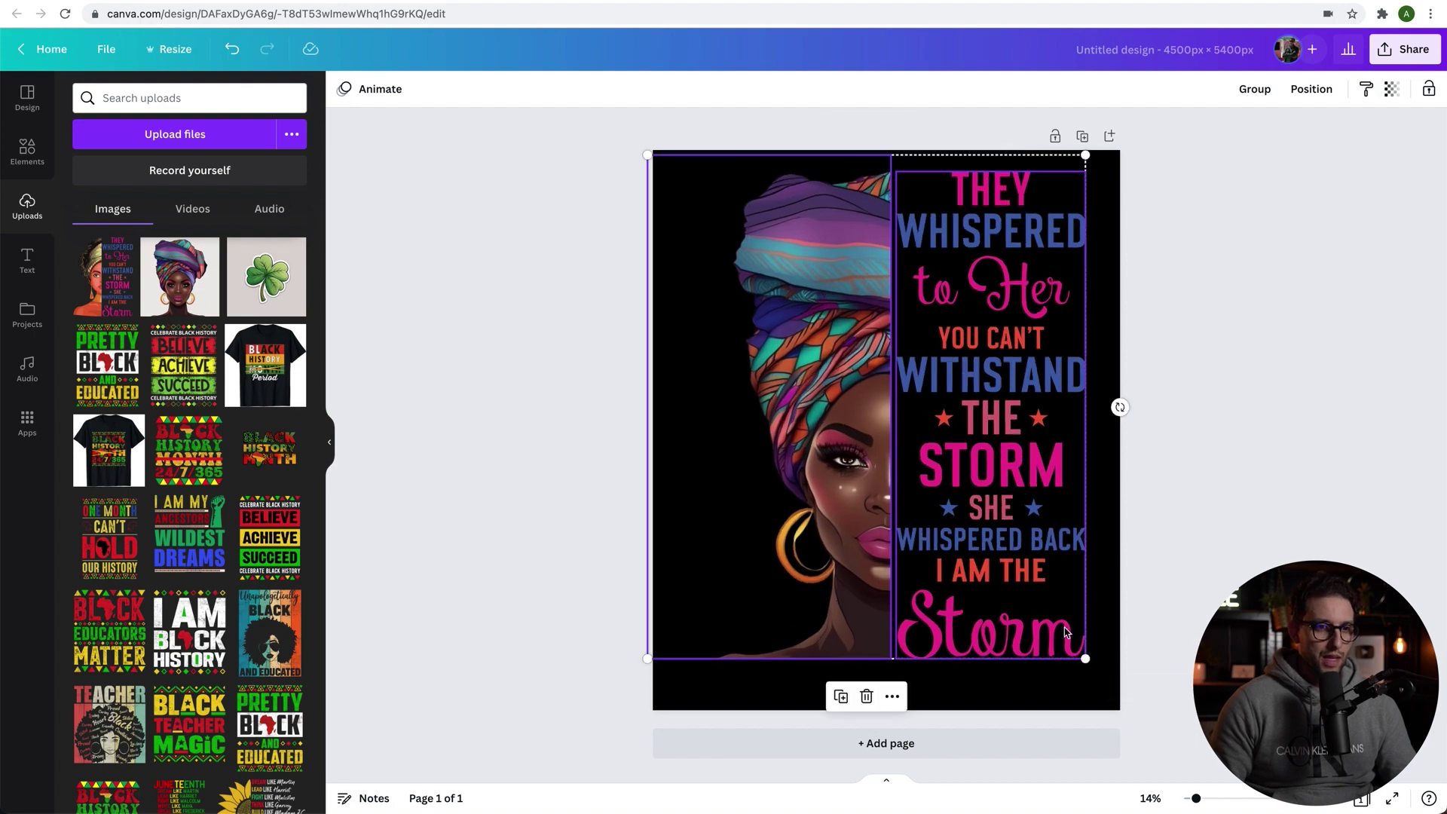
{"action": "key", "text": "Escape"}
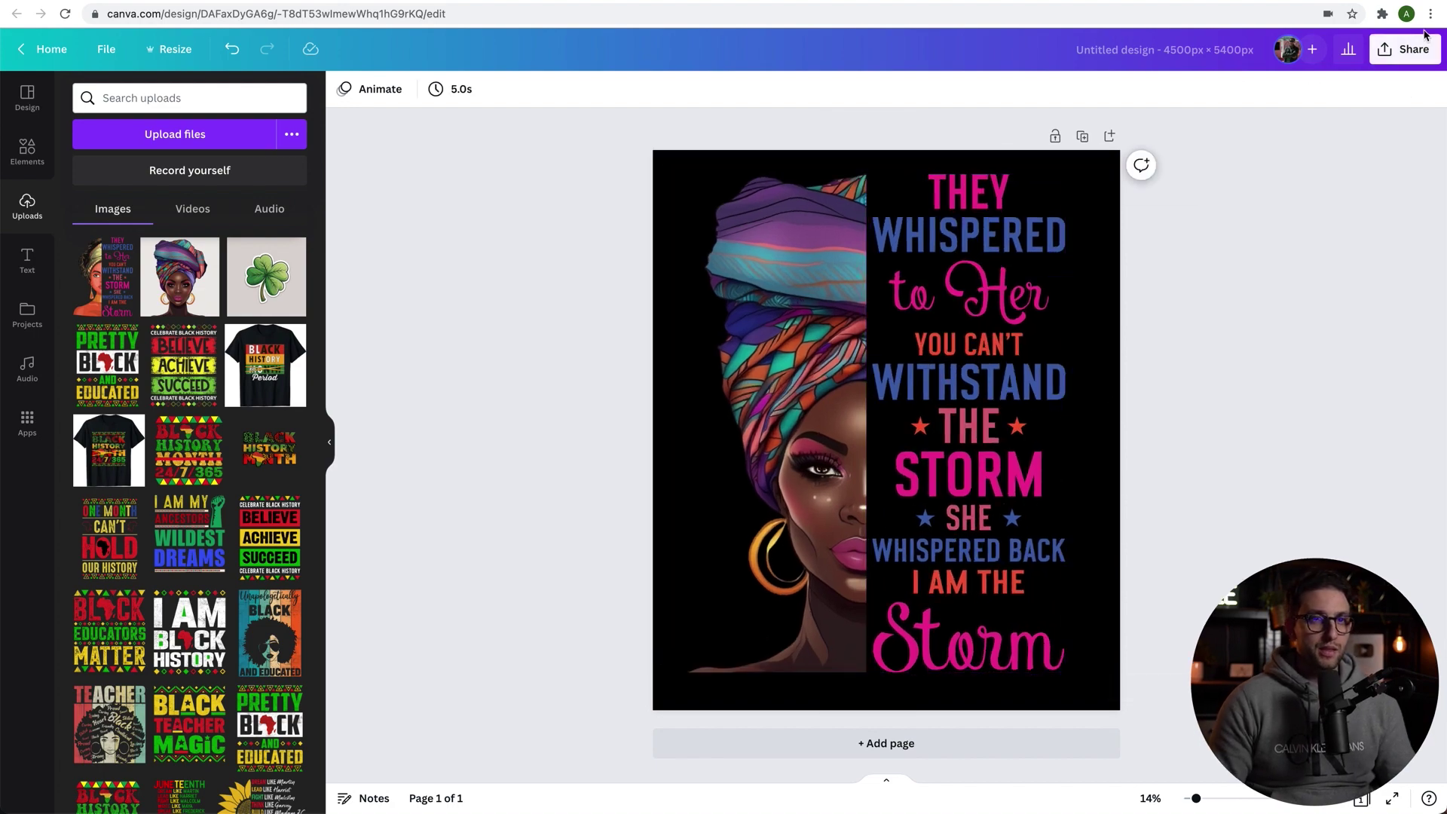
{"action": "left_click", "coordinate": [1406, 51]}
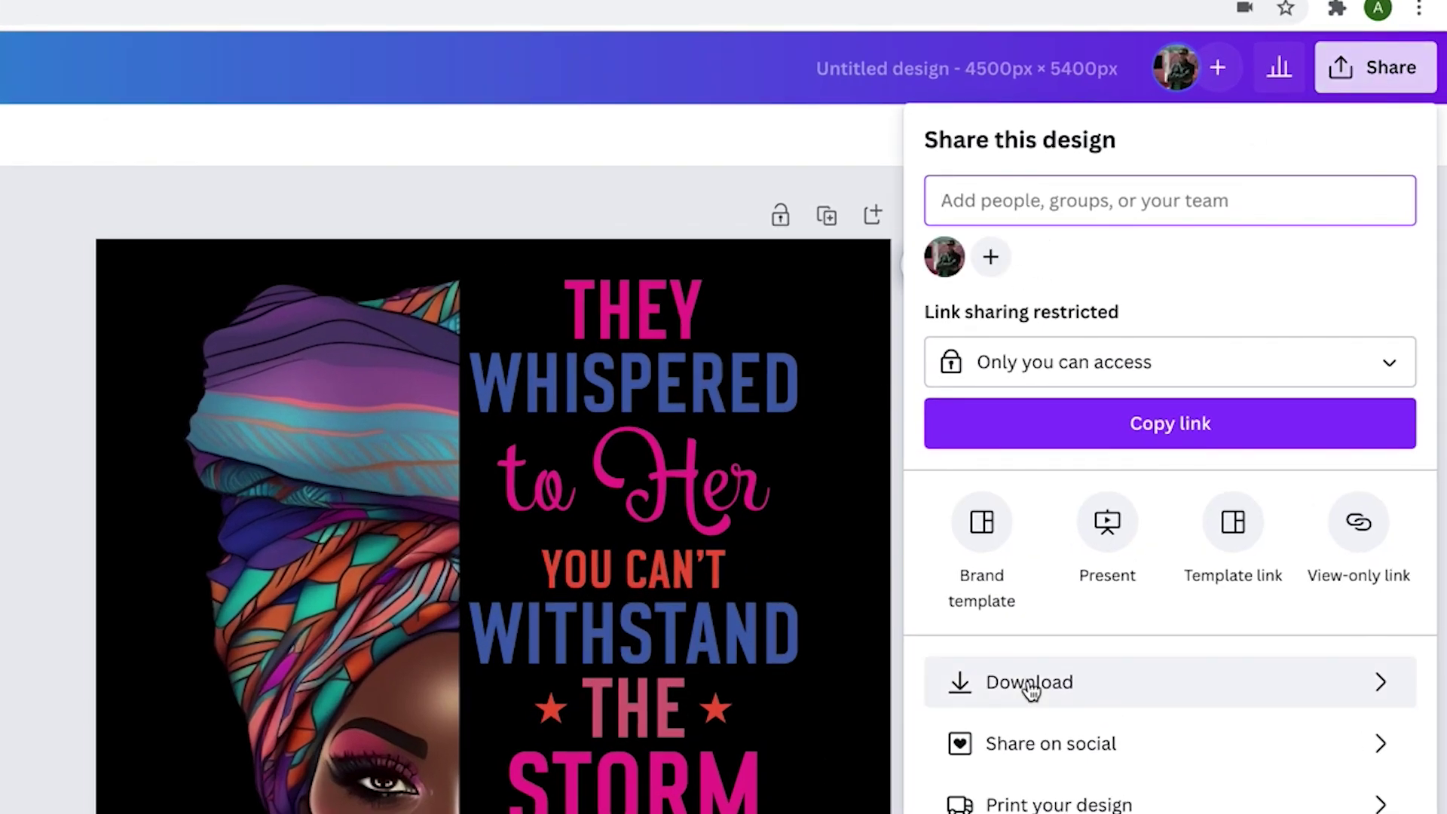
Download the finished design with the PNG file type.
{"action": "left_click", "coordinate": [1030, 686]}
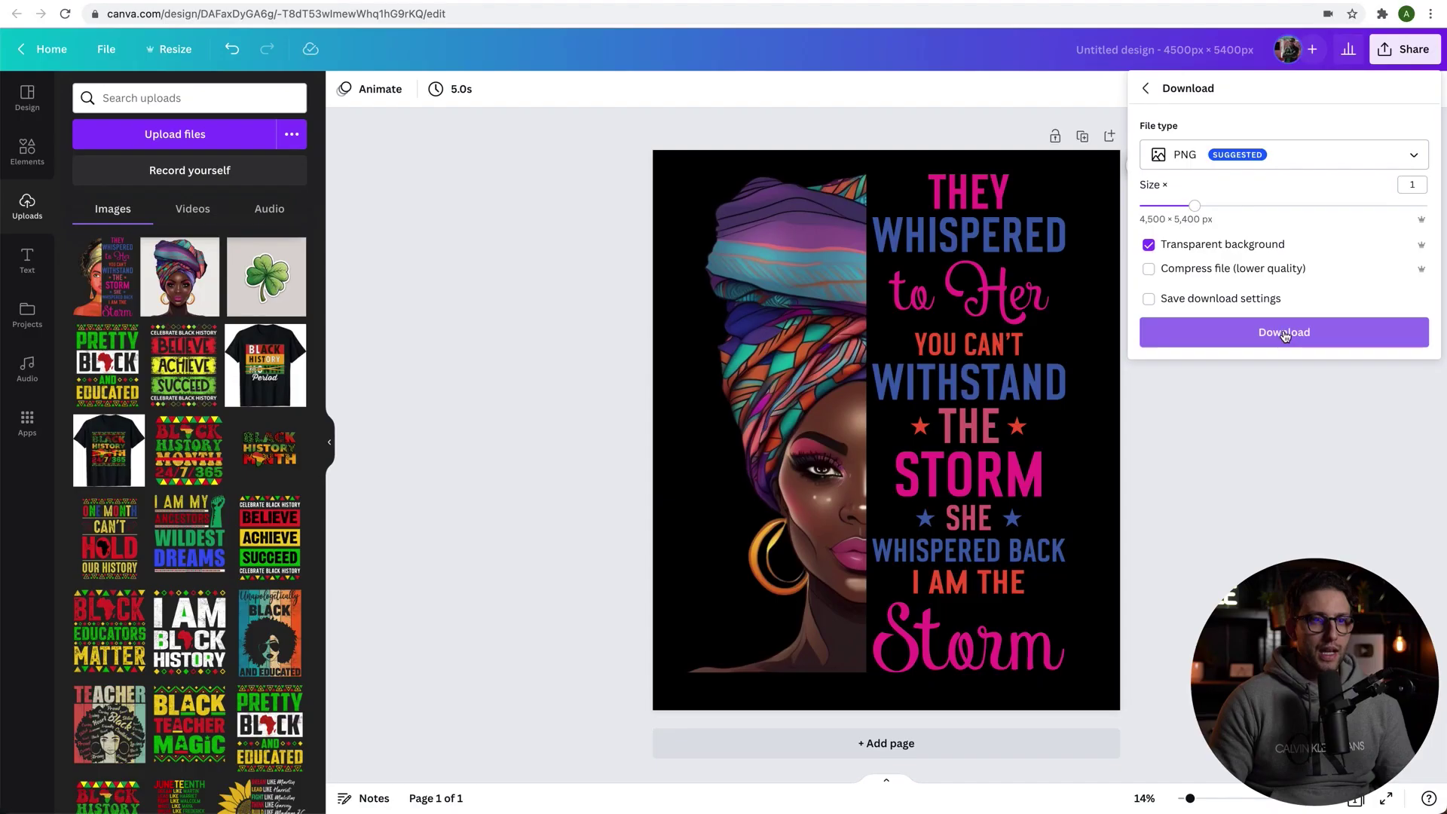
{"action": "left_click", "coordinate": [1192, 531]}
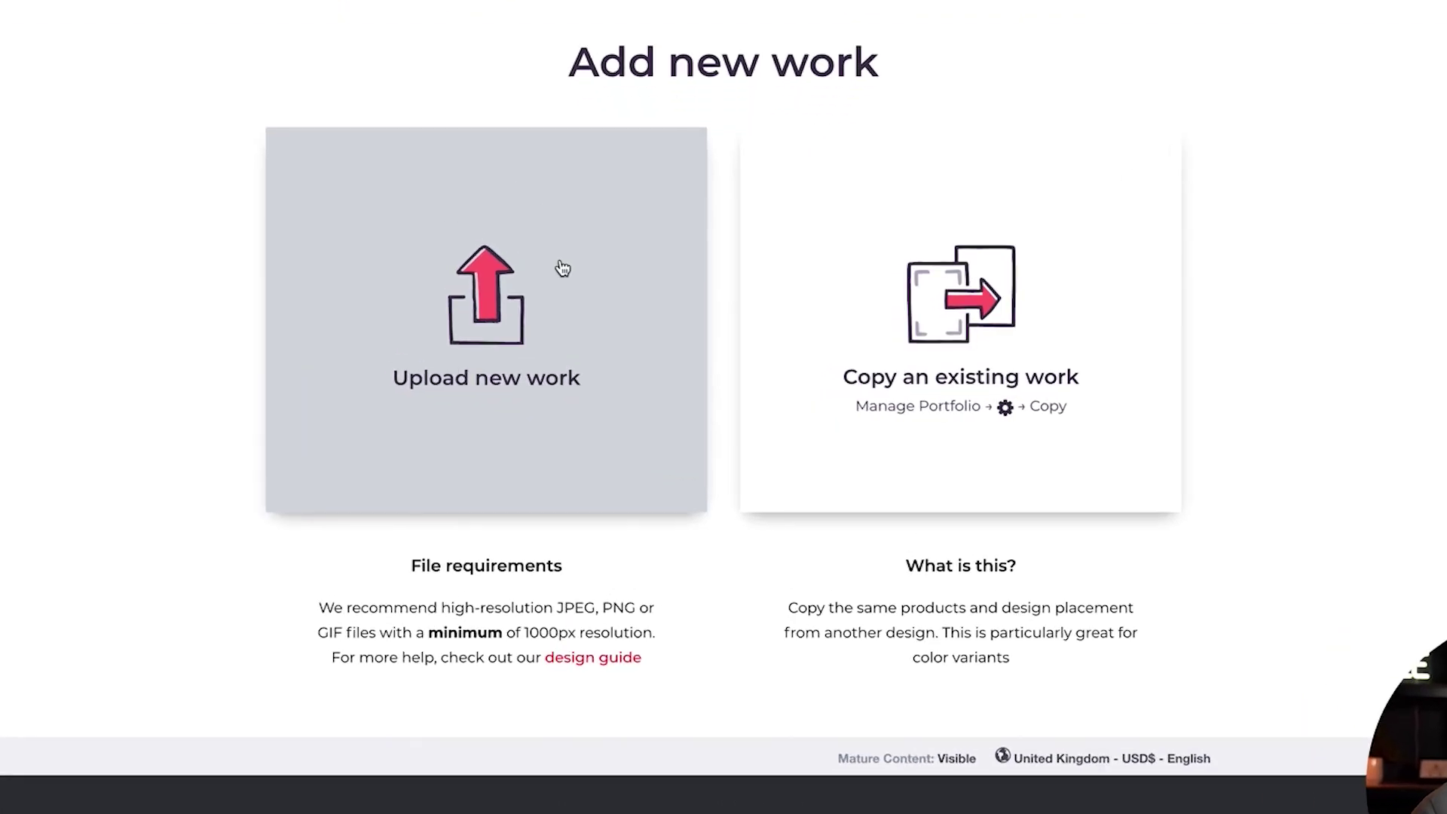
Start a new Redbubble work titled 'Black History Month 2023 Black Woman'.
{"action": "left_click", "coordinate": [467, 382]}
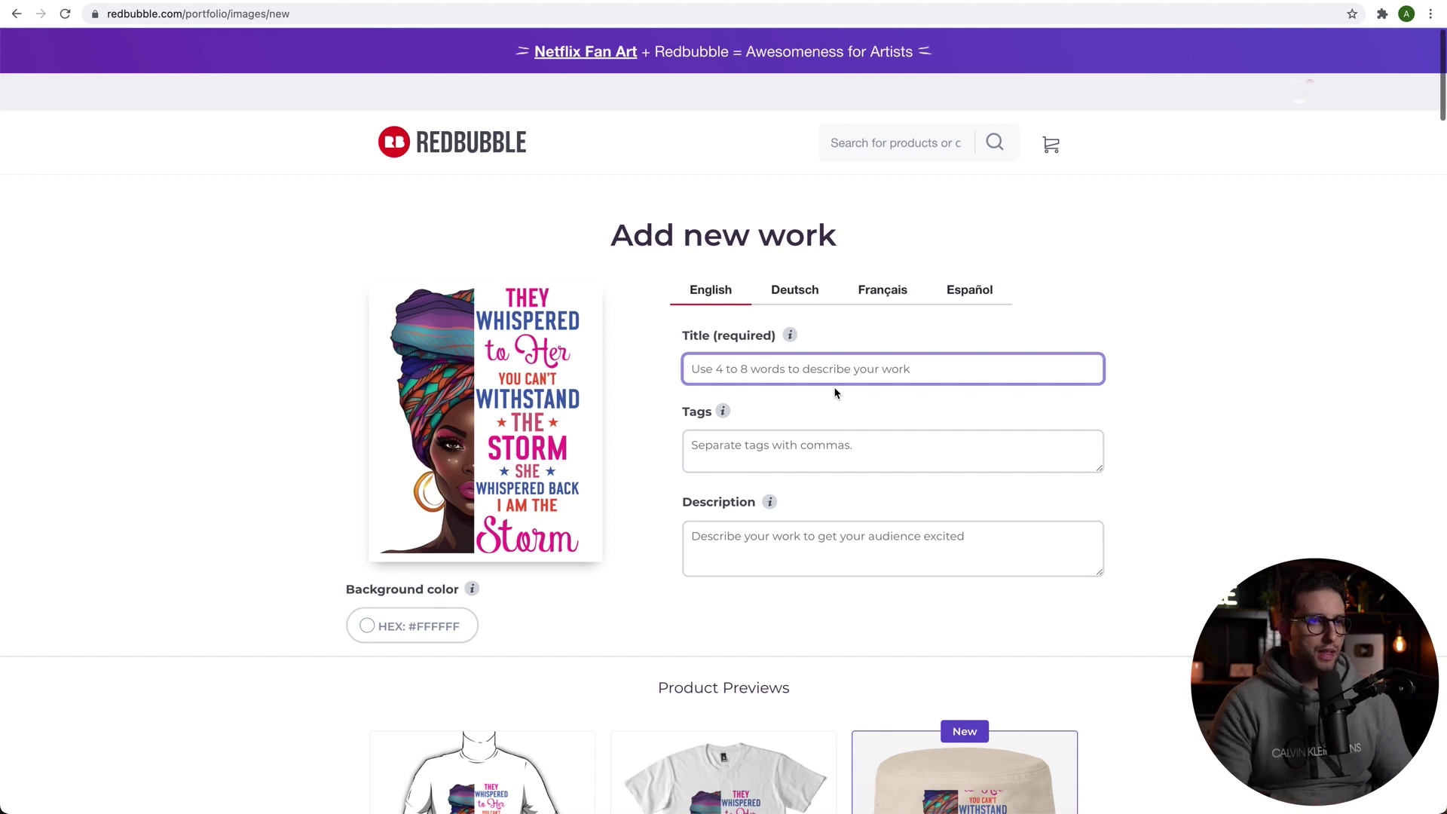
{"action": "type", "text": "Black History Month 2023 Black "}
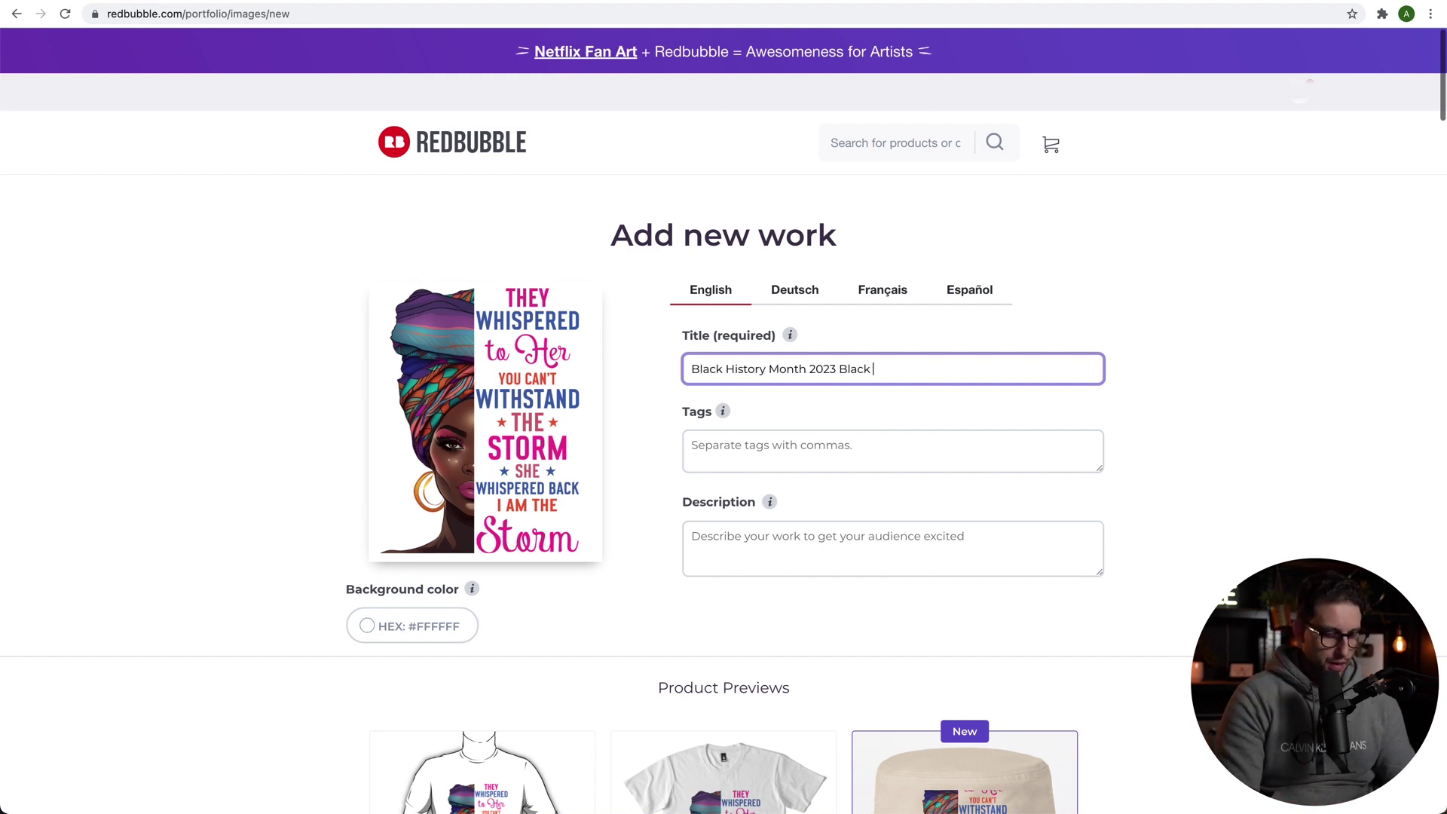
{"action": "type", "text": "Woman"}
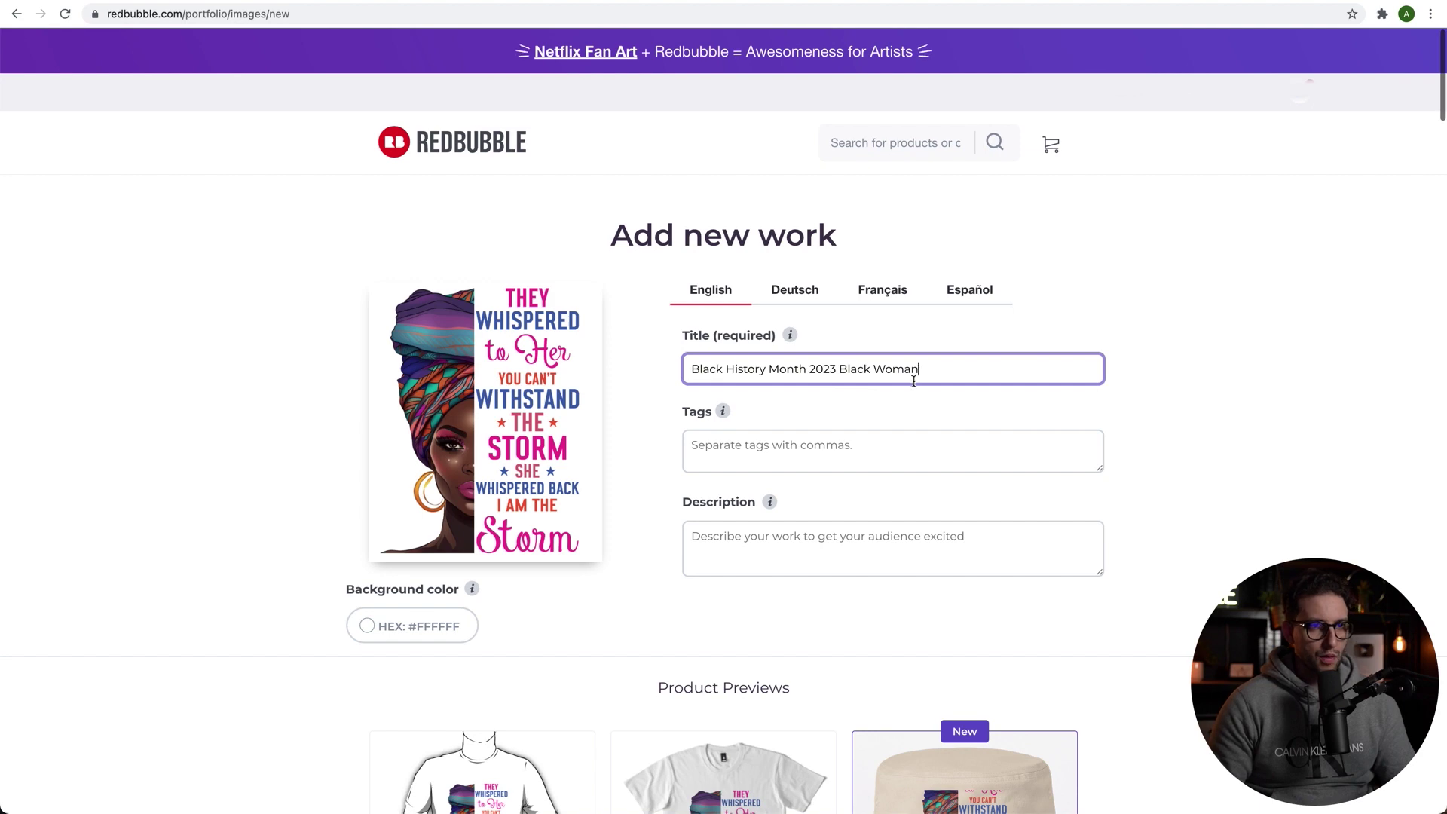
{"action": "left_click", "coordinate": [753, 450]}
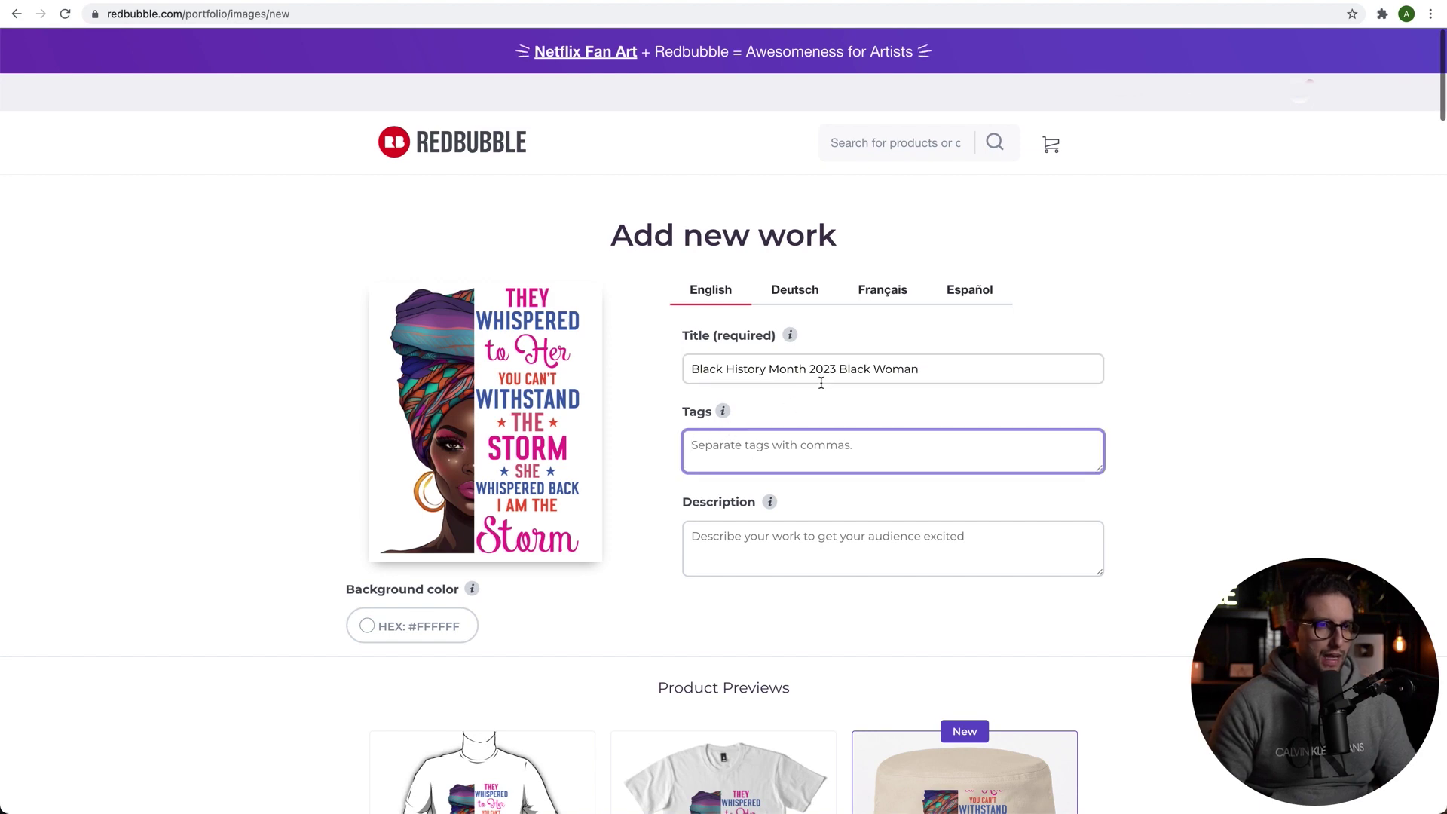
Copy the generated Black History Month tags from the tag generator into the upload form.
{"action": "key", "text": "ctrl+Tab"}
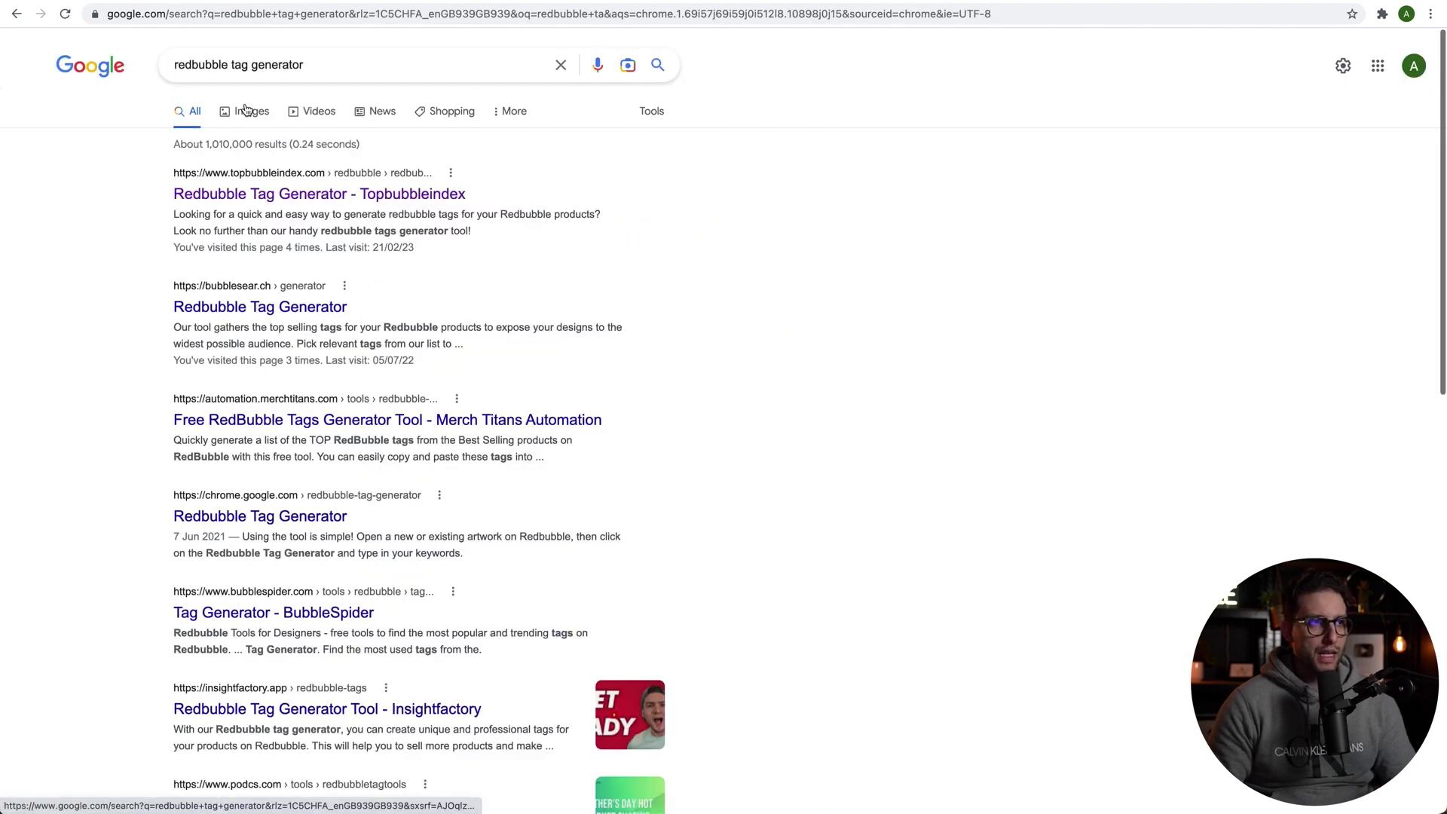
{"action": "key", "text": "ctrl+Tab"}
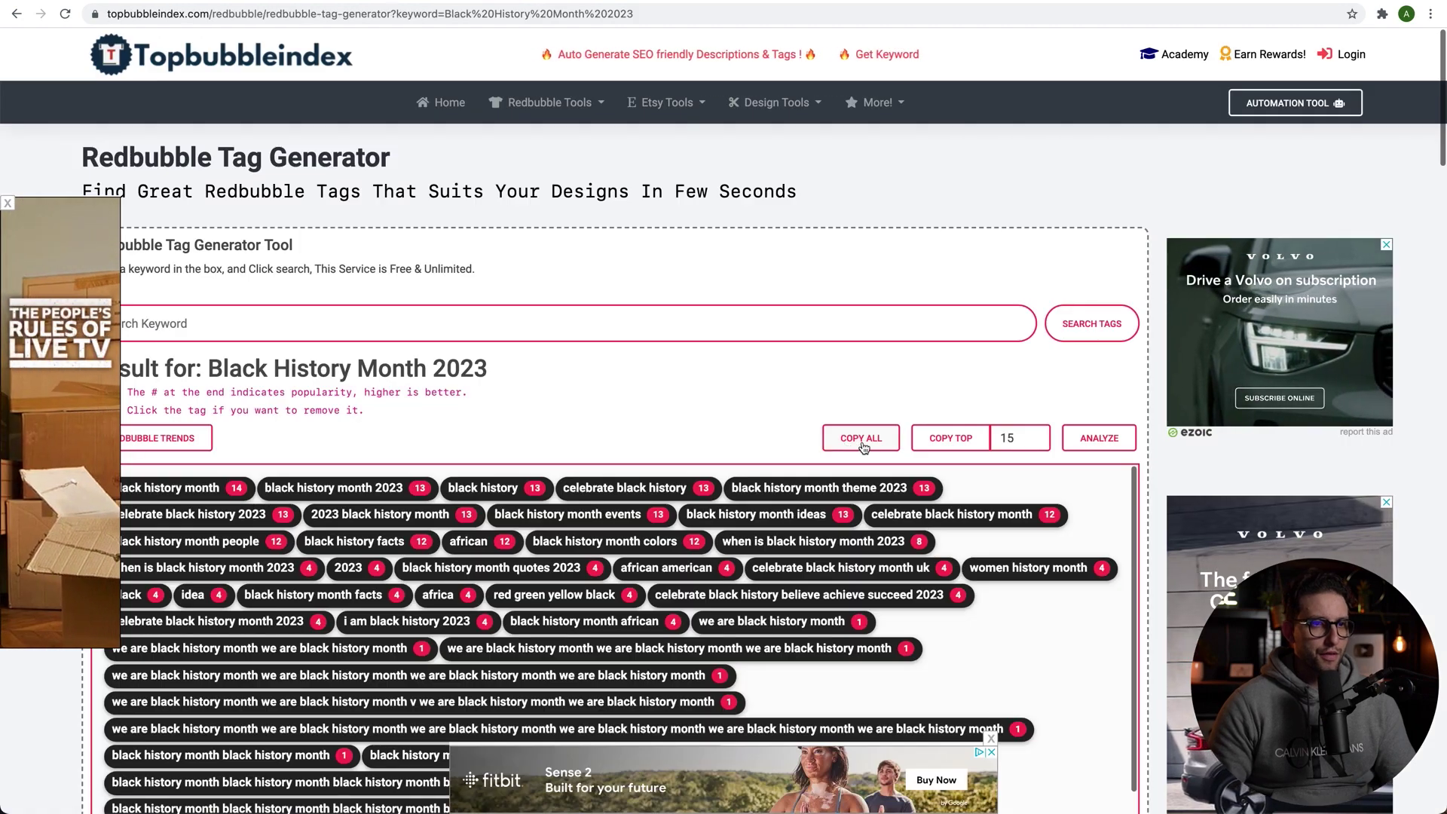
{"action": "left_click", "coordinate": [967, 438]}
{"action": "key", "text": "ctrl+shift+Tab"}
{"action": "left_click_drag", "start_coordinate": [937, 369], "coordinate": [686, 368]}
Fill the description with the work's title followed by its tags.
{"action": "key", "text": "ctrl+c"}
{"action": "left_click", "coordinate": [791, 540]}
{"action": "key", "text": "ctrl+v"}
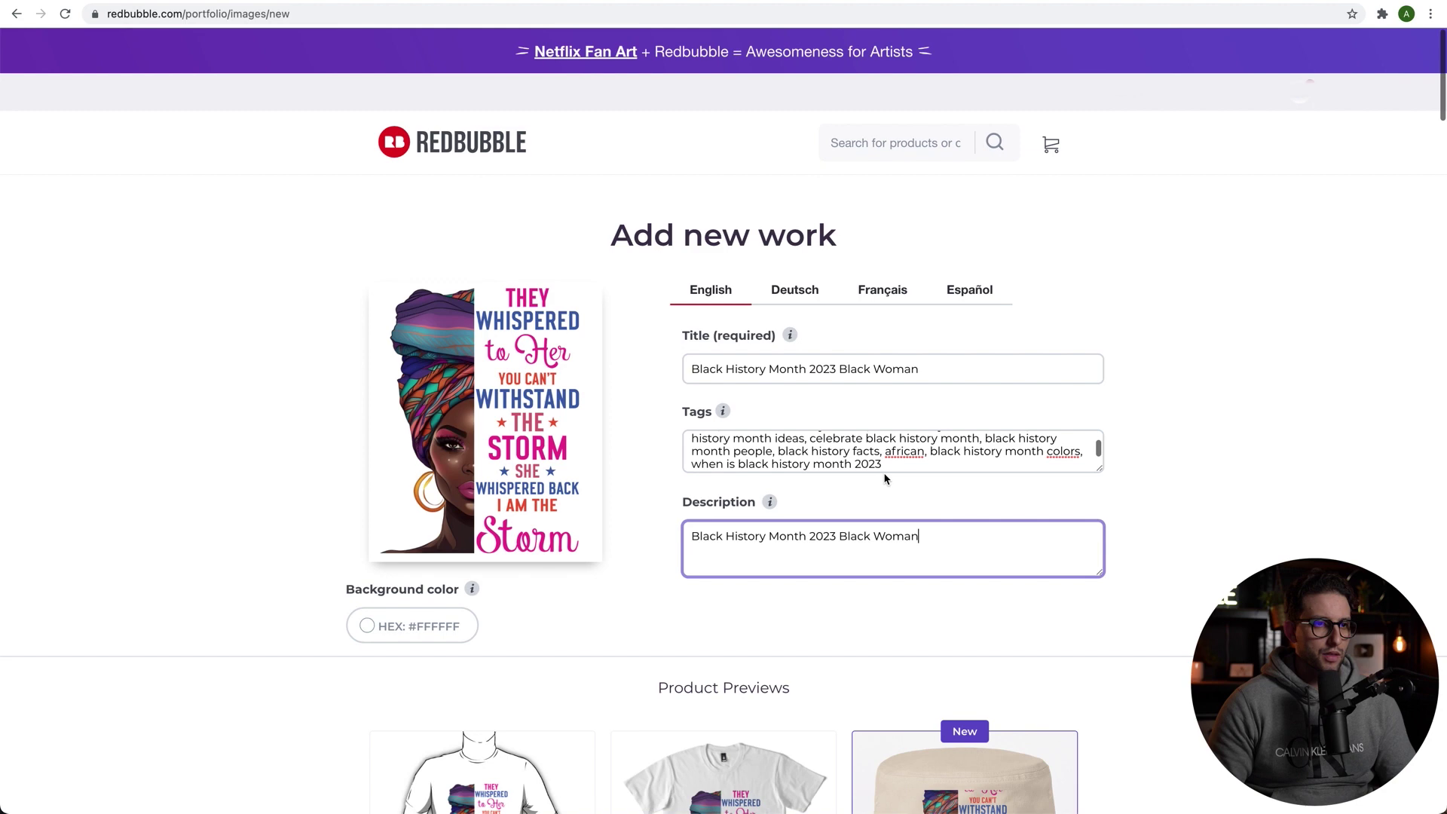
{"action": "left_click", "coordinate": [762, 445]}
{"action": "key", "text": "ctrl+a"}
{"action": "key", "text": "ctrl+c"}
{"action": "left_click", "coordinate": [956, 531]}
{"action": "key", "text": "ctrl+v"}
Make the Standard and Large Print Clothing t-shirts black, nudging the standard design up slightly.
{"action": "scroll", "coordinate": [464, 438], "scroll_direction": "down", "scroll_amount": 5}
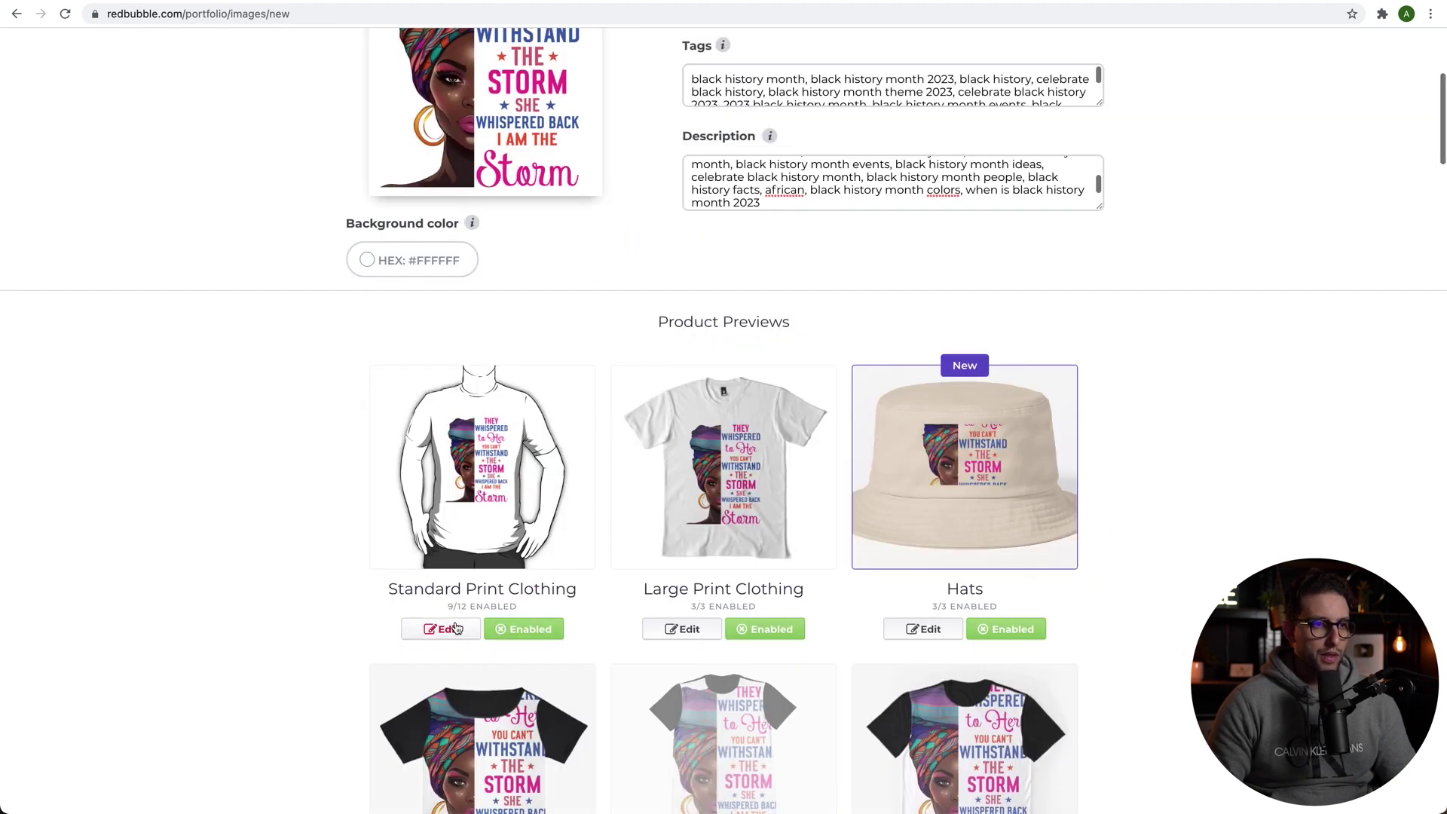
{"action": "left_click", "coordinate": [441, 629]}
{"action": "scroll", "coordinate": [499, 175], "scroll_direction": "down", "scroll_amount": 4}
{"action": "left_click", "coordinate": [931, 491]}
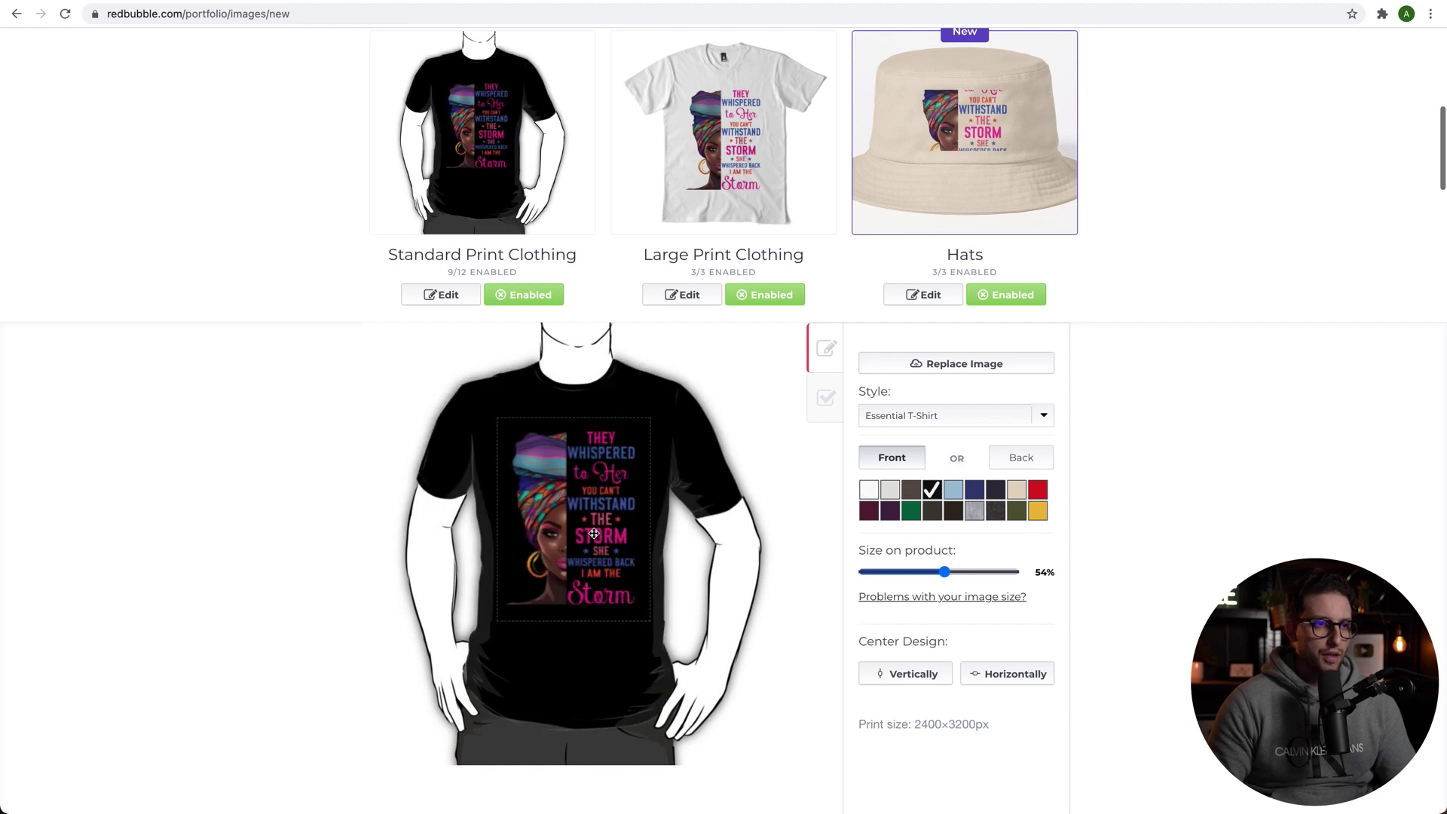
{"action": "left_click_drag", "start_coordinate": [604, 520], "coordinate": [604, 515]}
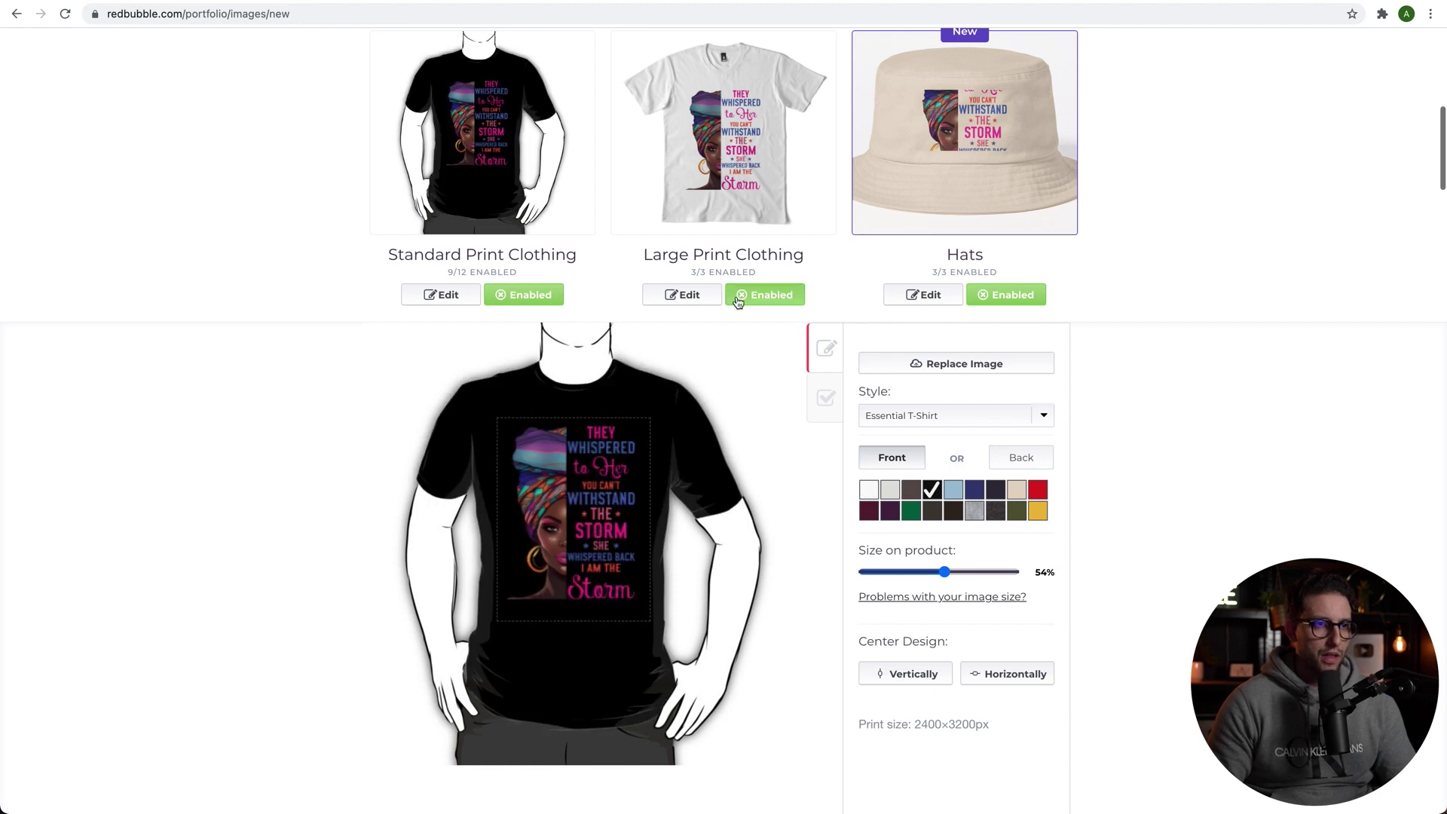
{"action": "left_click", "coordinate": [688, 295]}
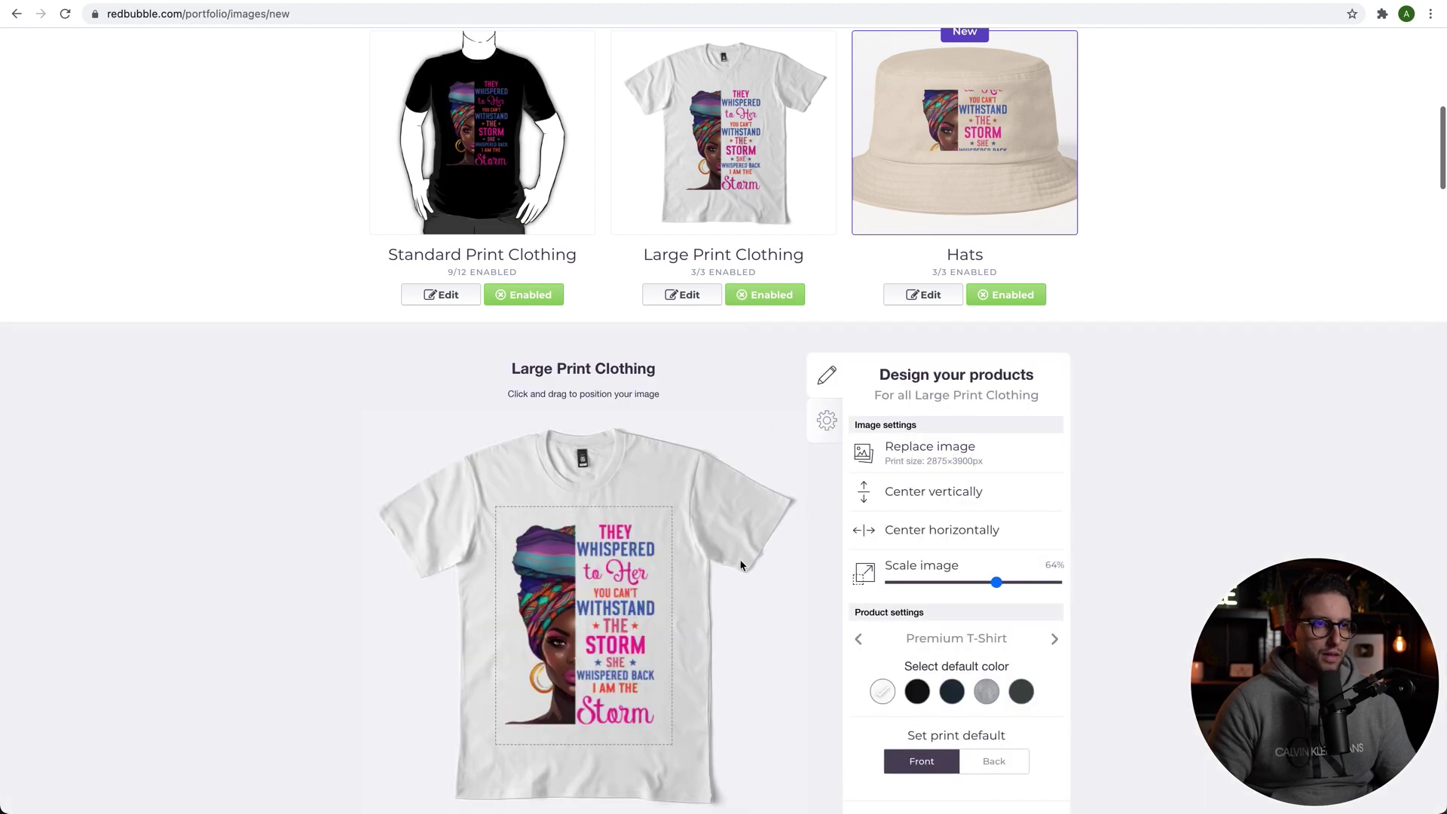
{"action": "left_click", "coordinate": [918, 690]}
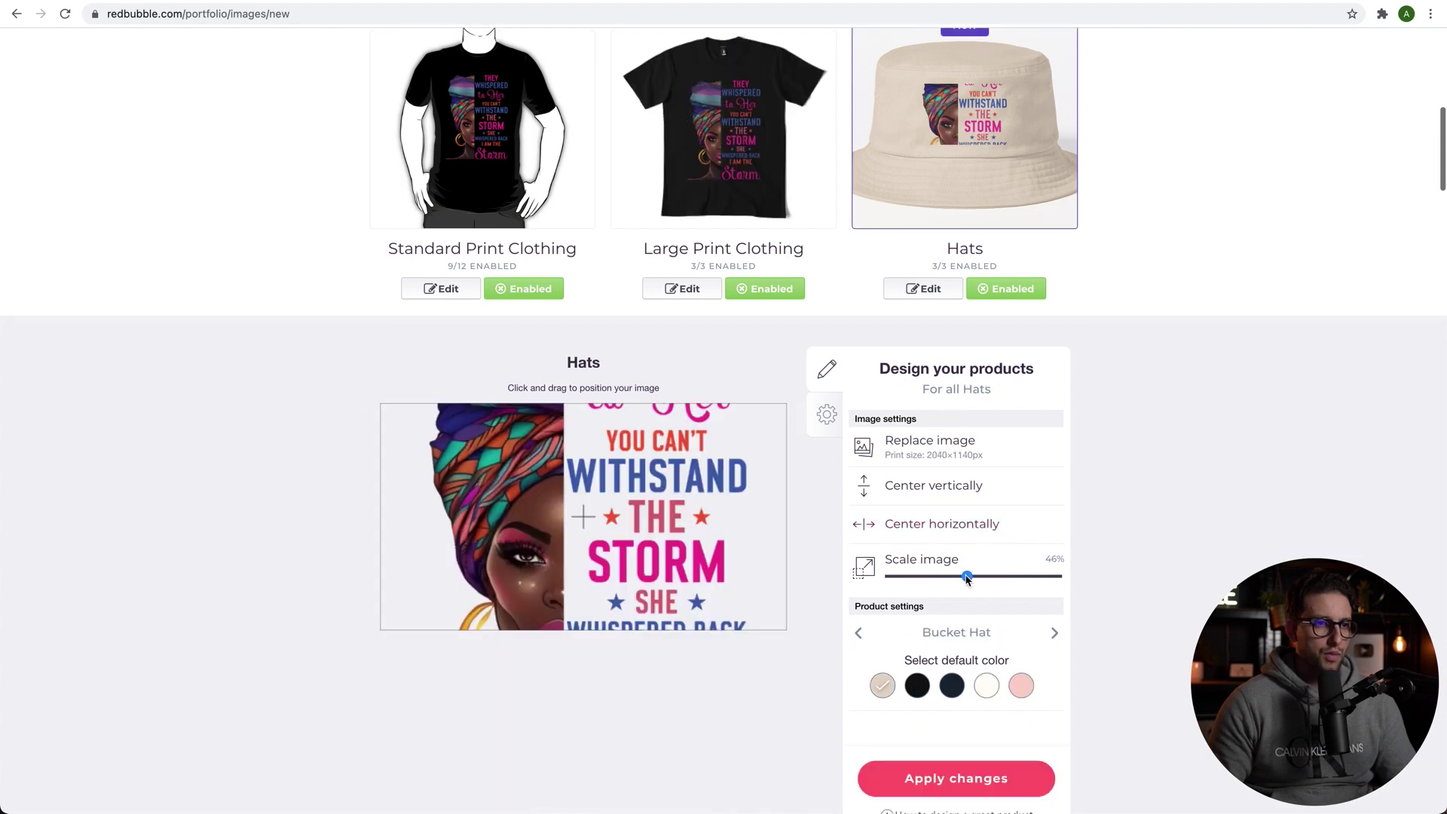
Scale the hat design to 21% and review the remaining products, including Chiffon Tops.
{"action": "left_click_drag", "start_coordinate": [967, 578], "coordinate": [926, 583]}
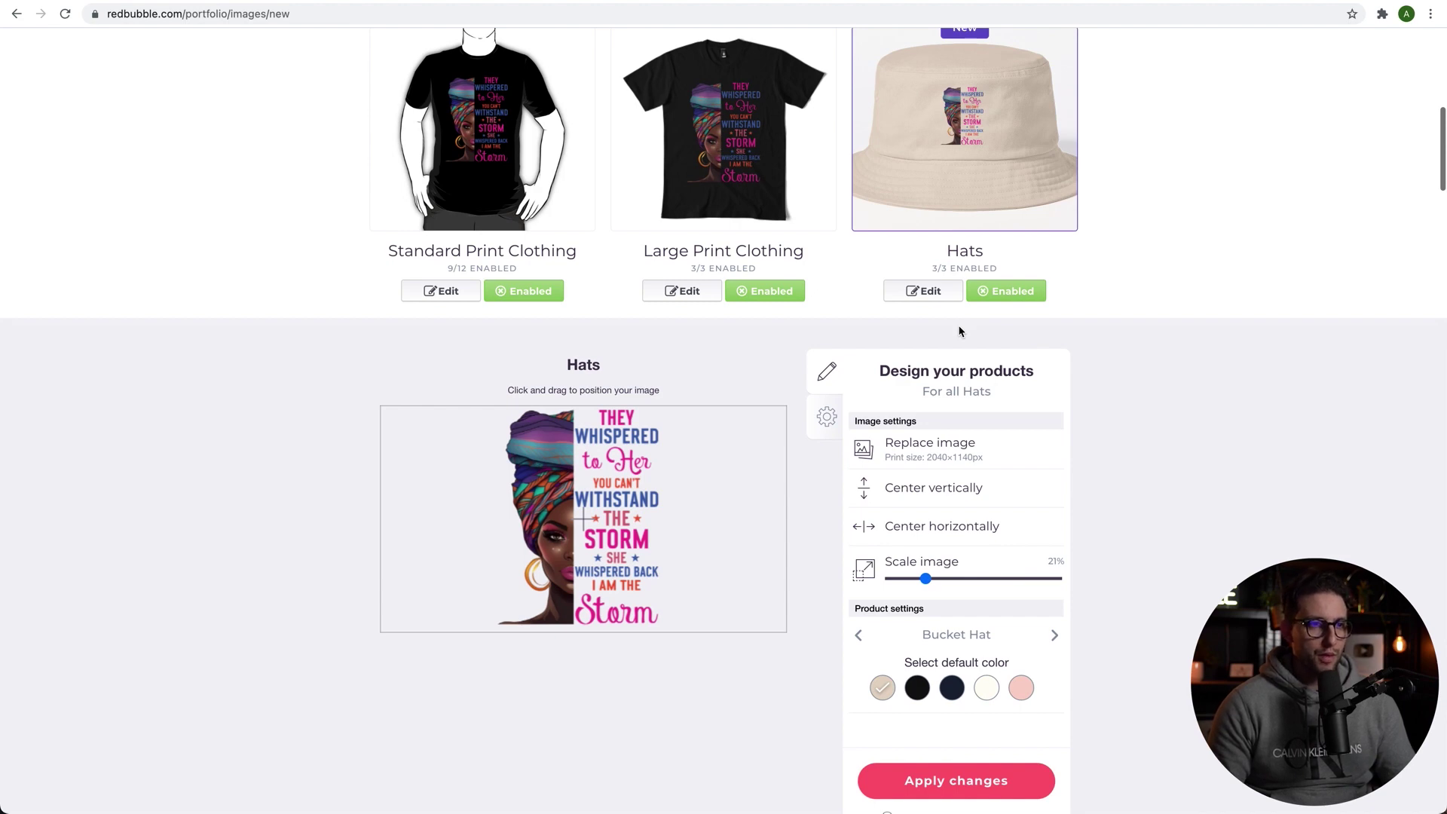
{"action": "scroll", "coordinate": [754, 377], "scroll_direction": "down", "scroll_amount": 5}
{"action": "left_click", "coordinate": [448, 445]}
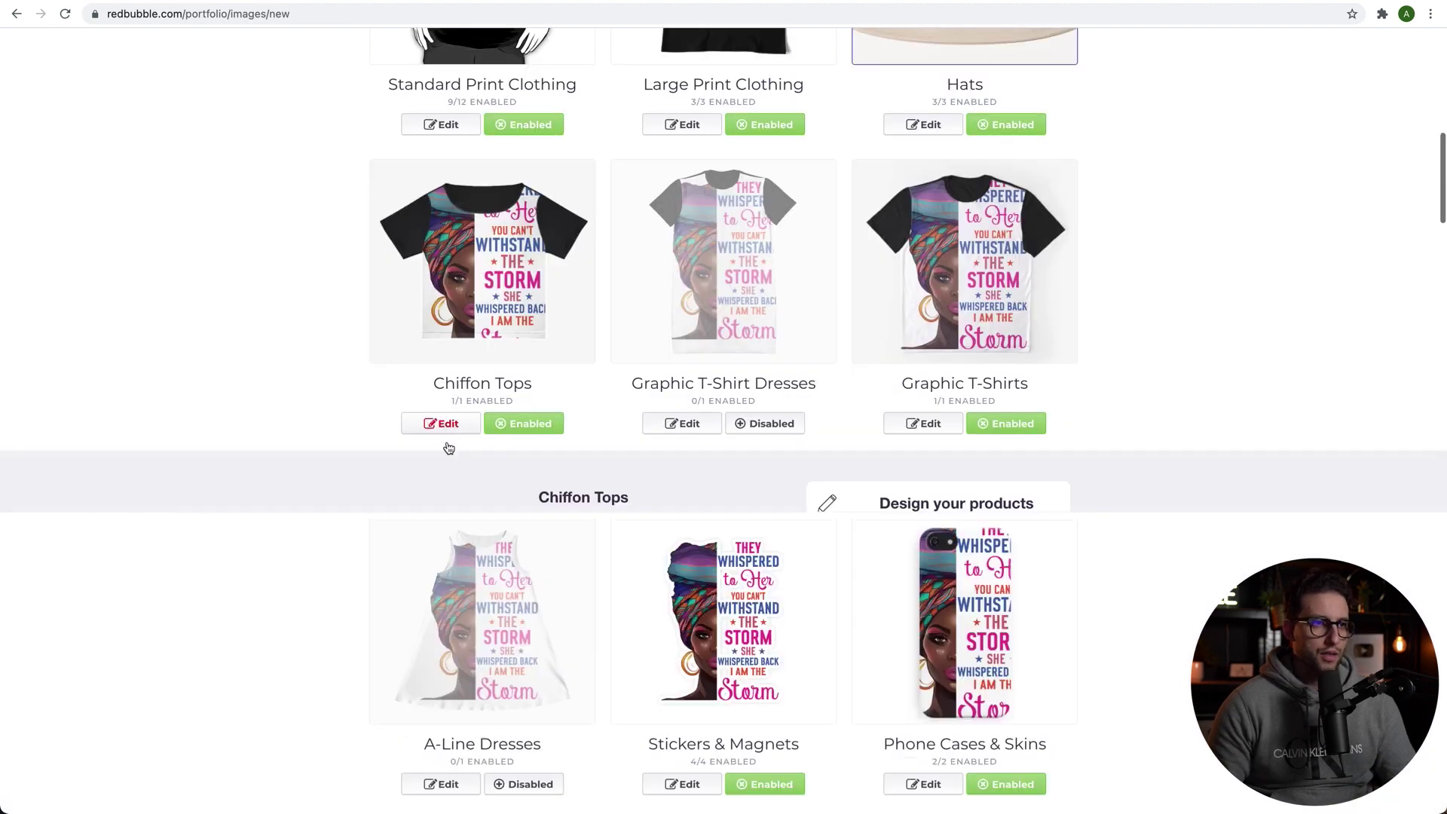
{"action": "scroll", "coordinate": [895, 633], "scroll_direction": "down", "scroll_amount": 3}
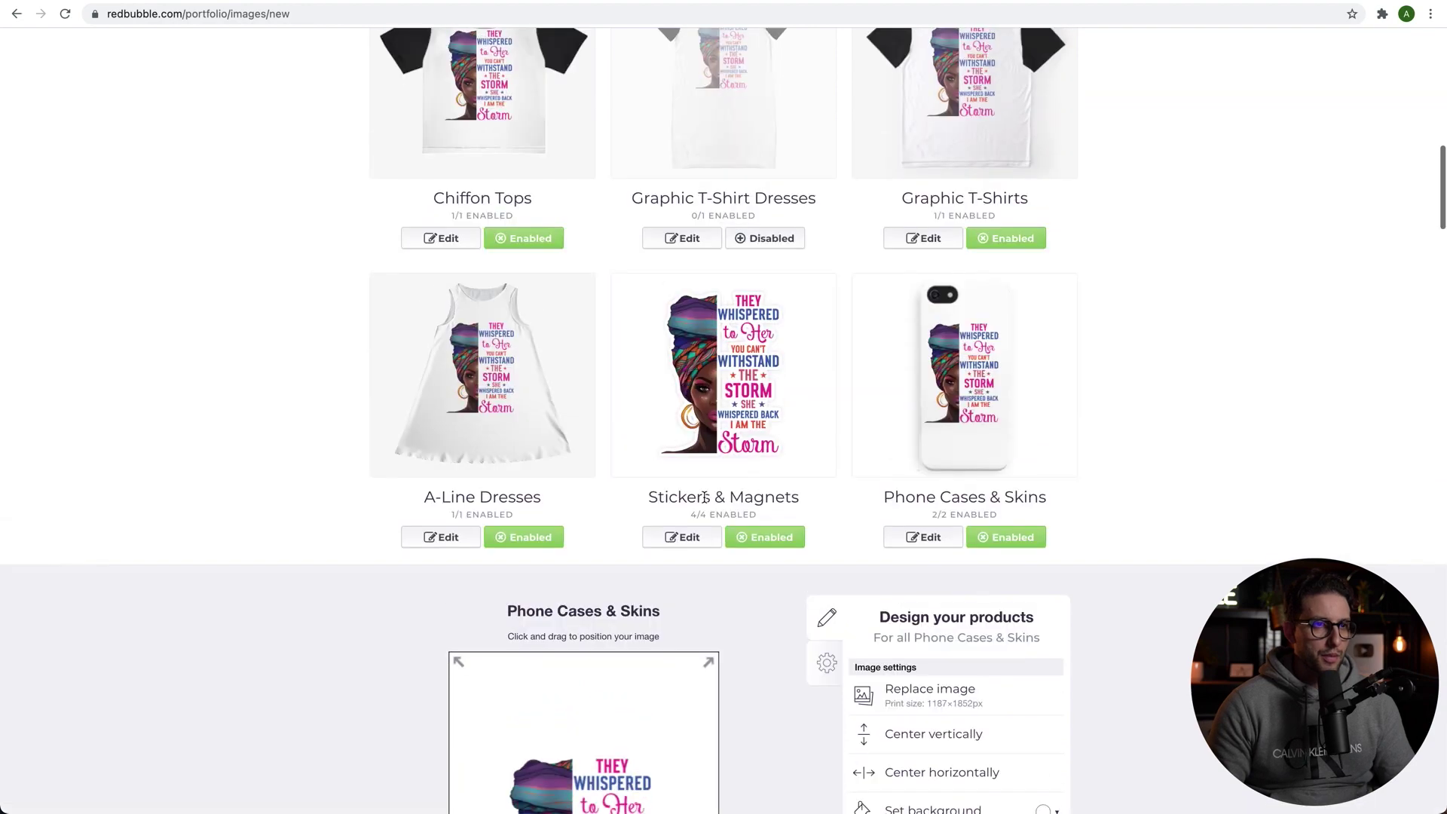
{"action": "scroll", "coordinate": [716, 497], "scroll_direction": "down", "scroll_amount": 6}
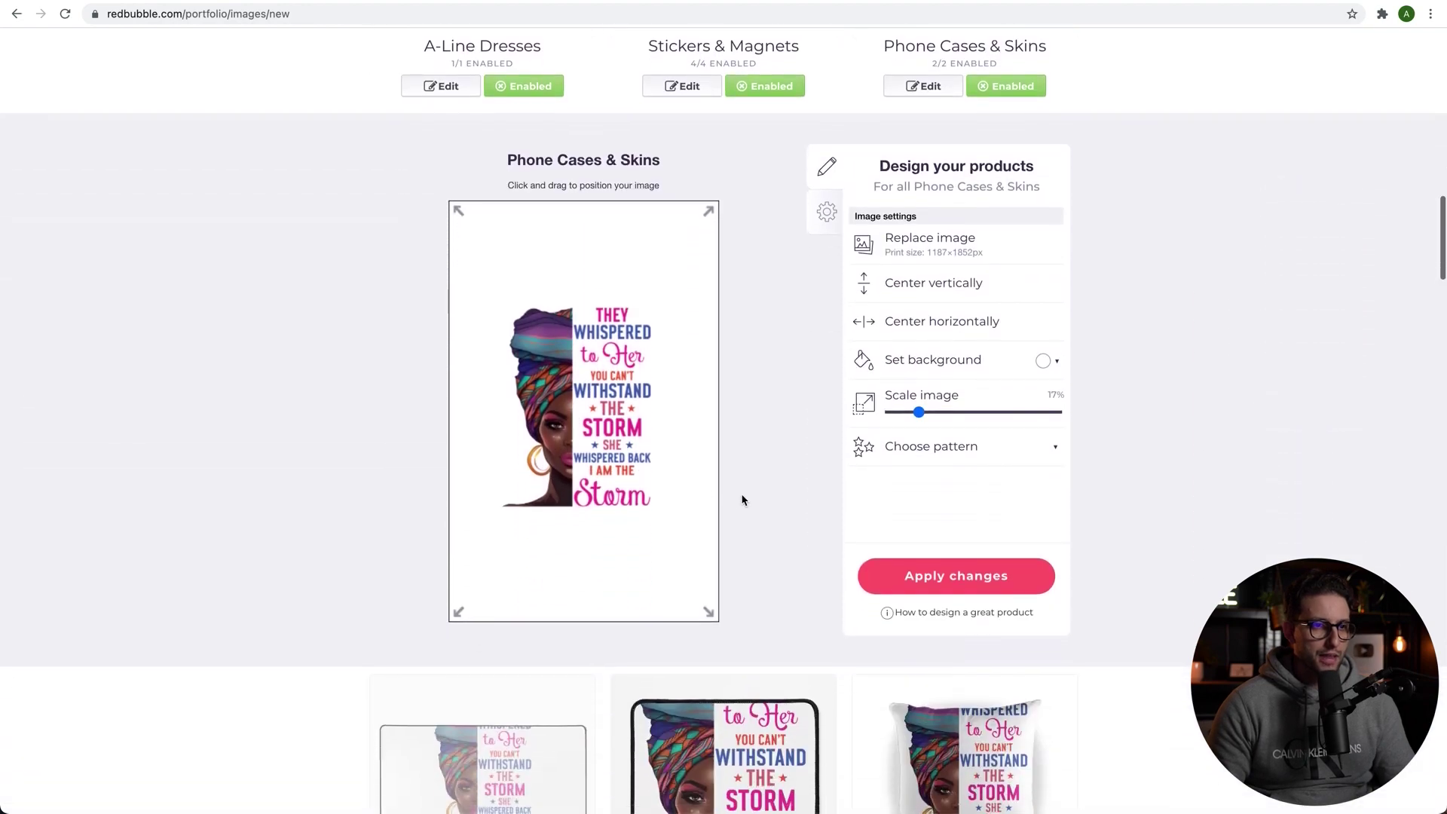
{"action": "scroll", "coordinate": [743, 499], "scroll_direction": "down", "scroll_amount": 15}
{"action": "scroll", "coordinate": [808, 437], "scroll_direction": "up", "scroll_amount": 5}
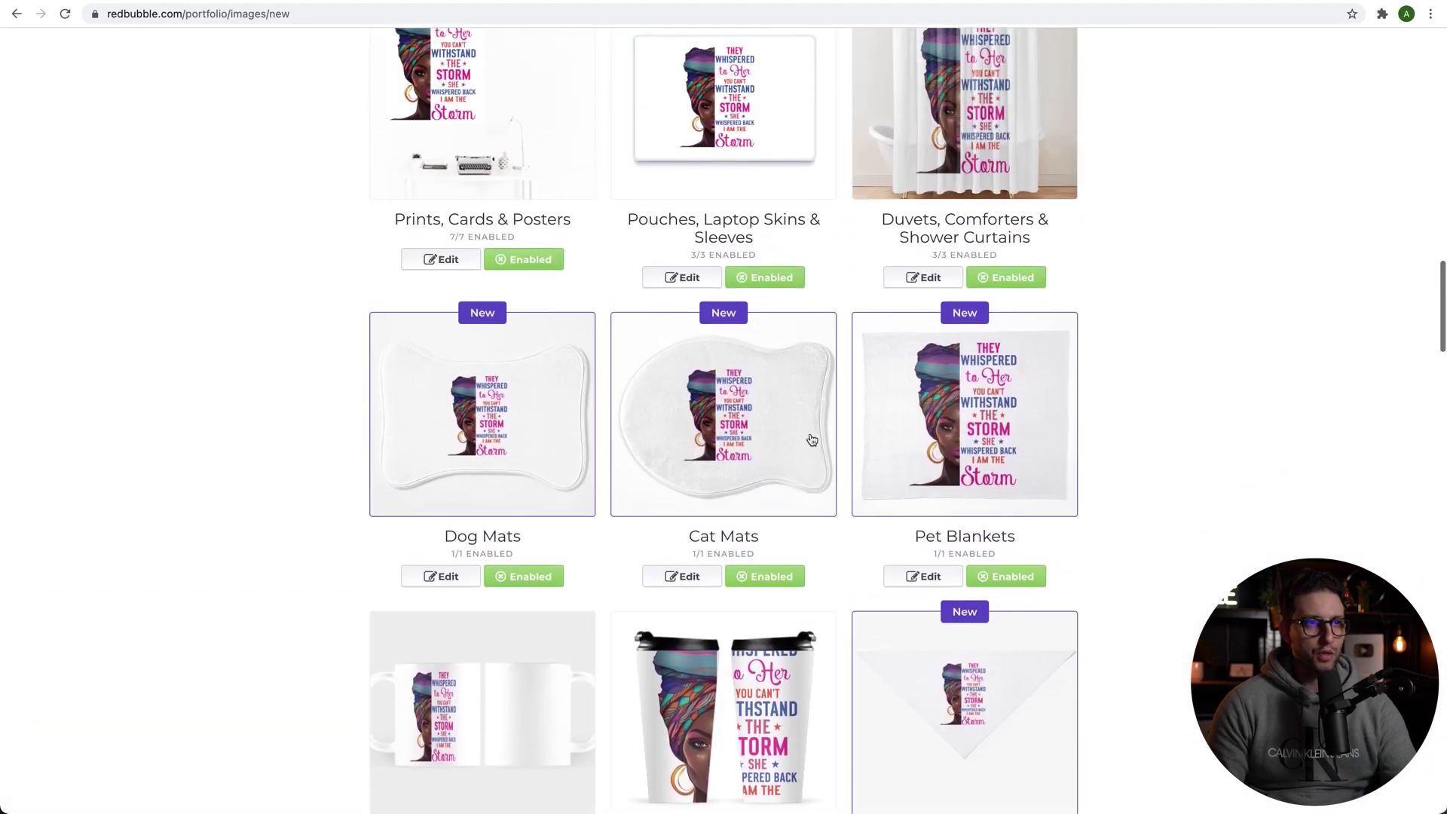
{"action": "scroll", "coordinate": [812, 441], "scroll_direction": "down", "scroll_amount": 20}
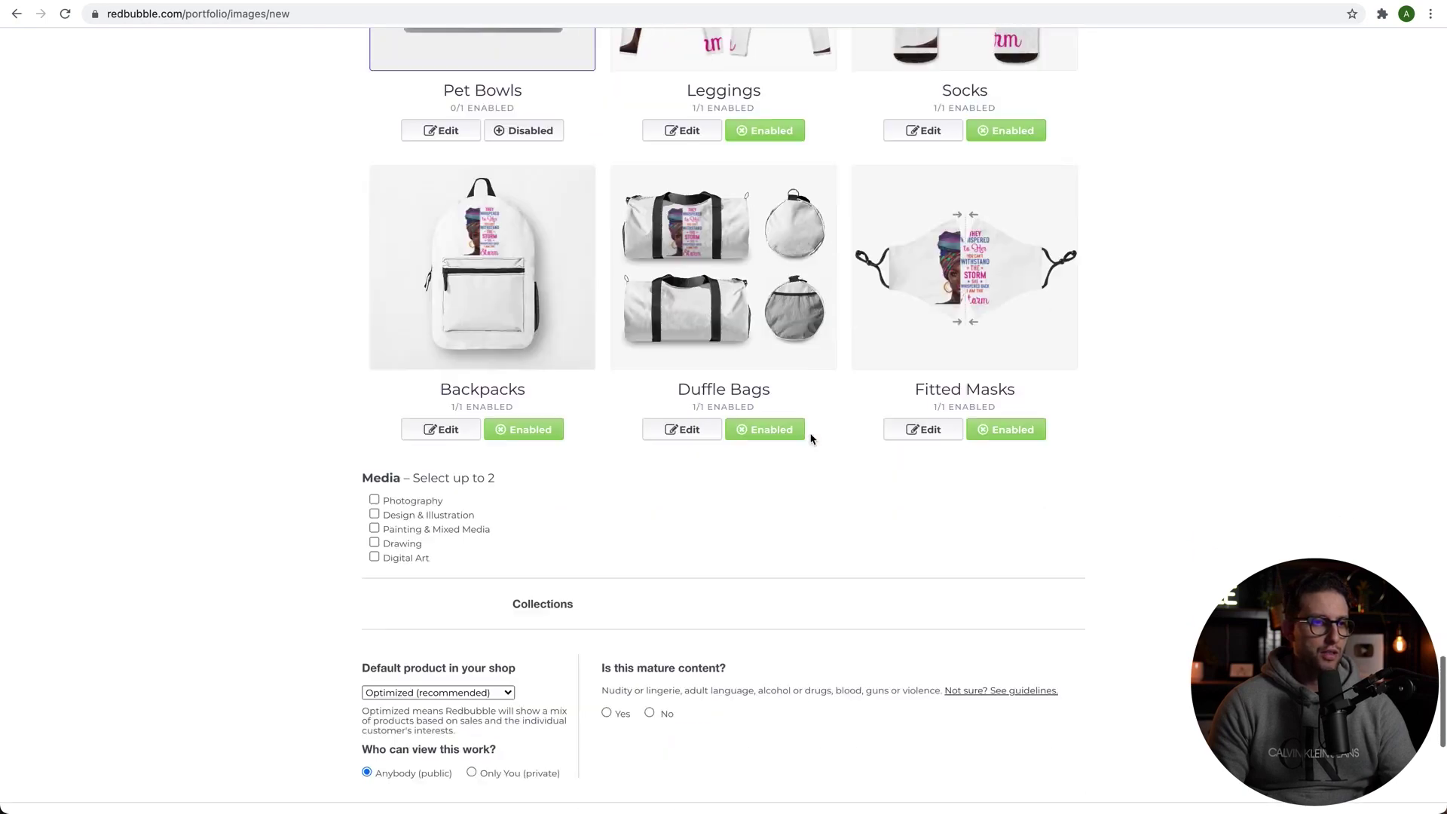
{"action": "scroll", "coordinate": [811, 438], "scroll_direction": "down", "scroll_amount": 4}
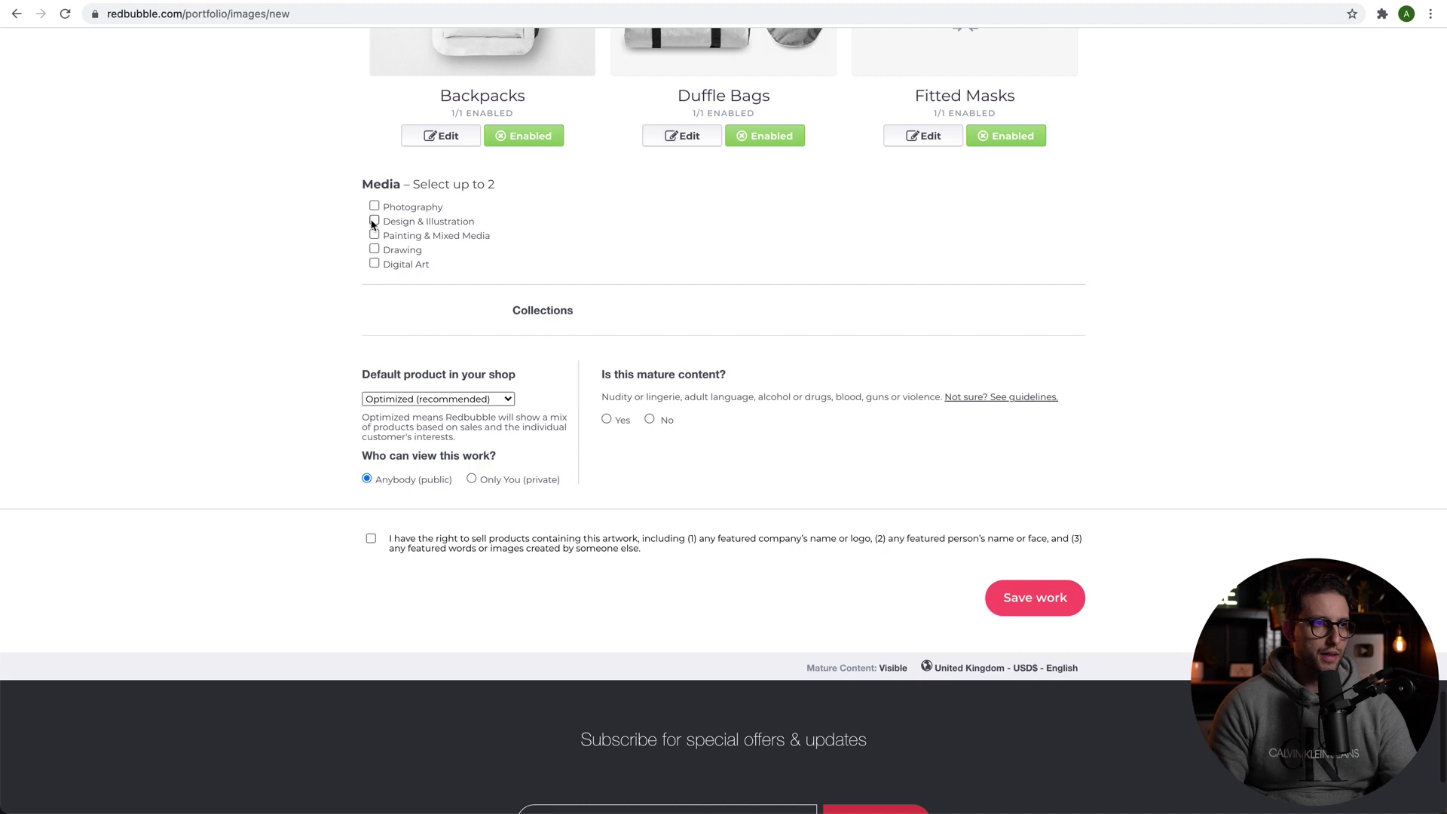
Mark the work as Digital Art and save it to the portfolio.
{"action": "left_click", "coordinate": [374, 264]}
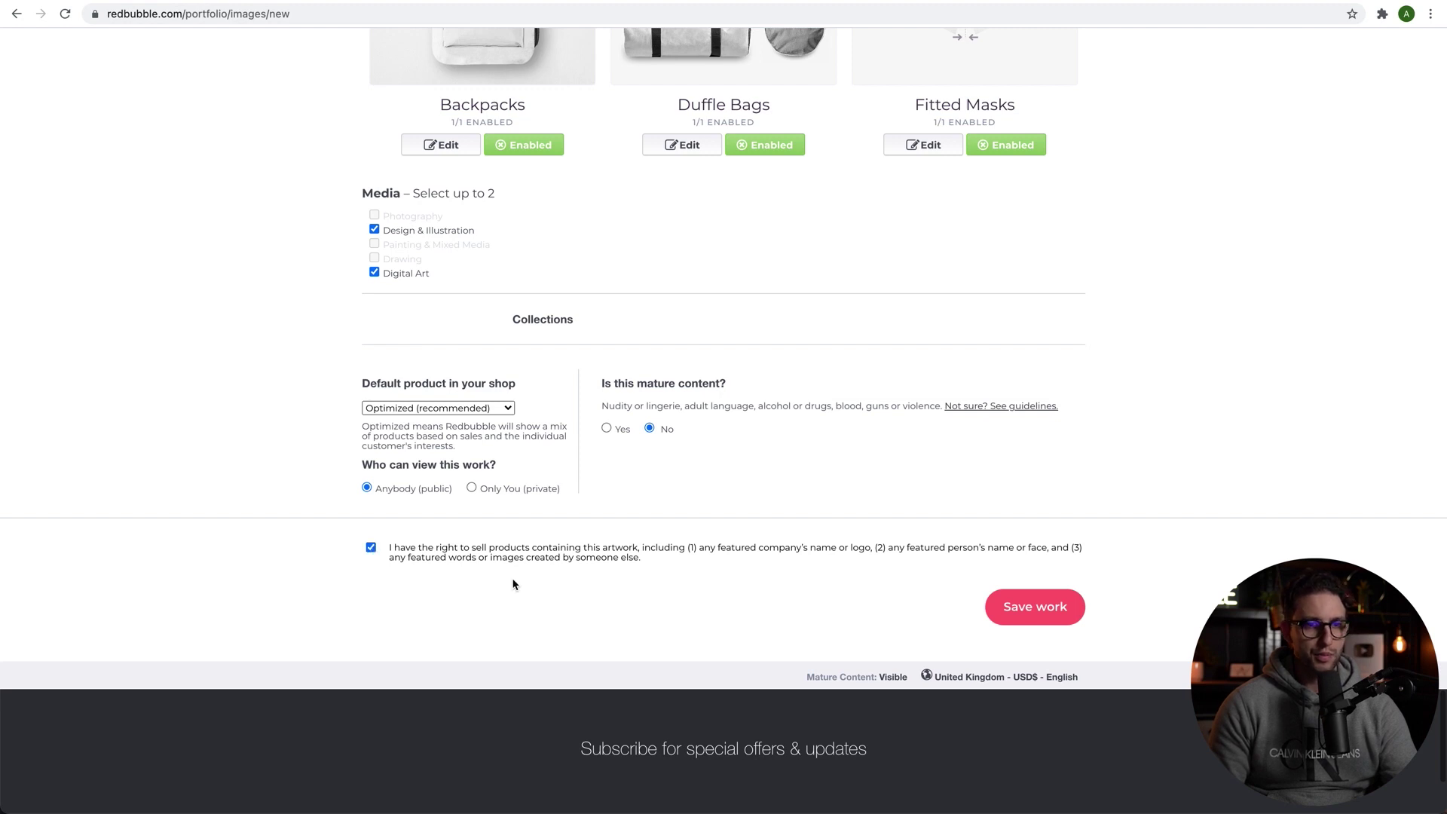
{"action": "left_click", "coordinate": [1032, 608]}
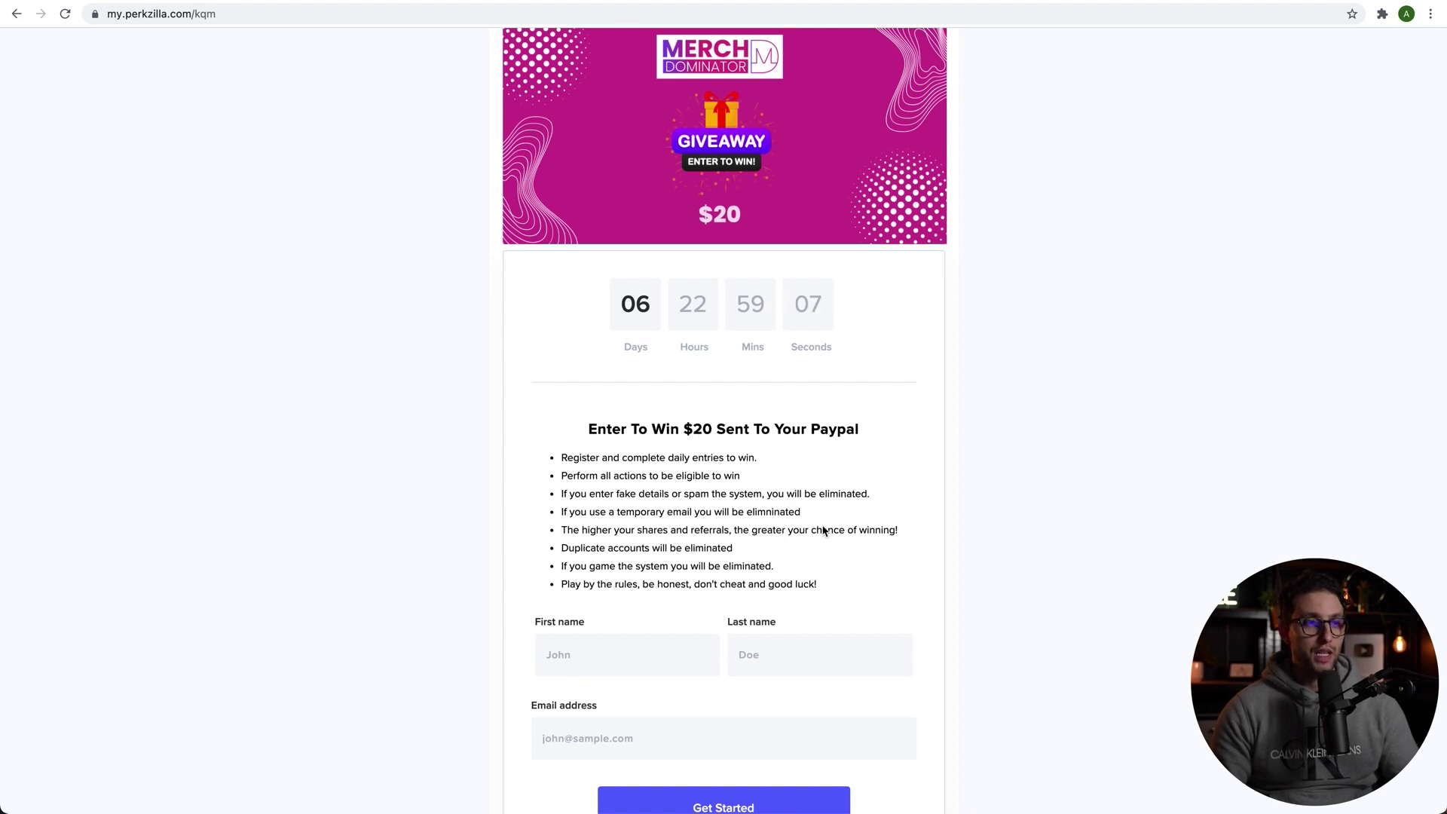
Scroll the Merch Dominator giveaway page to view the entry form.
{"action": "scroll", "coordinate": [824, 532], "scroll_direction": "down", "scroll_amount": 1}
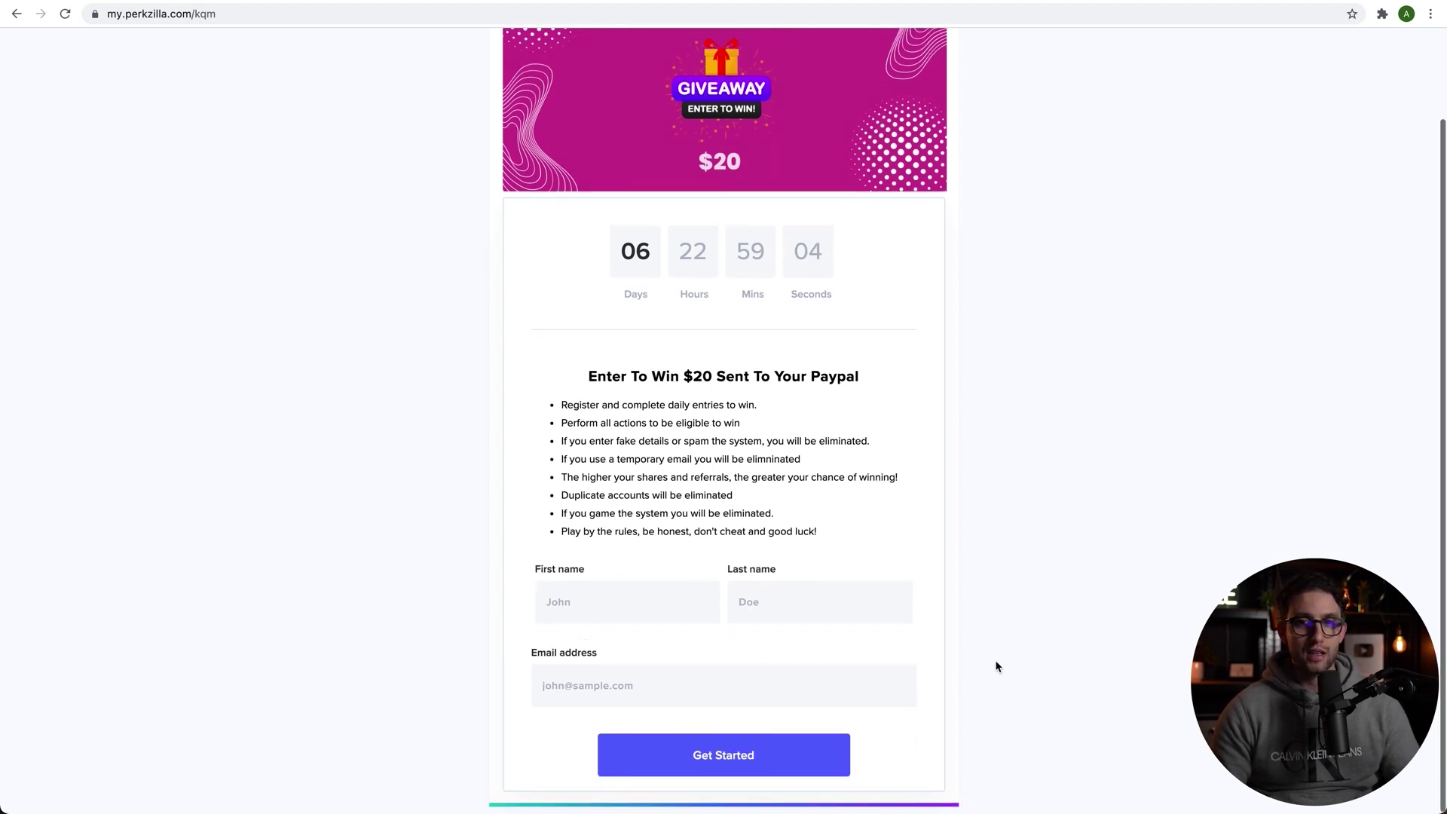
{"action": "scroll", "coordinate": [995, 666], "scroll_direction": "up", "scroll_amount": 1}
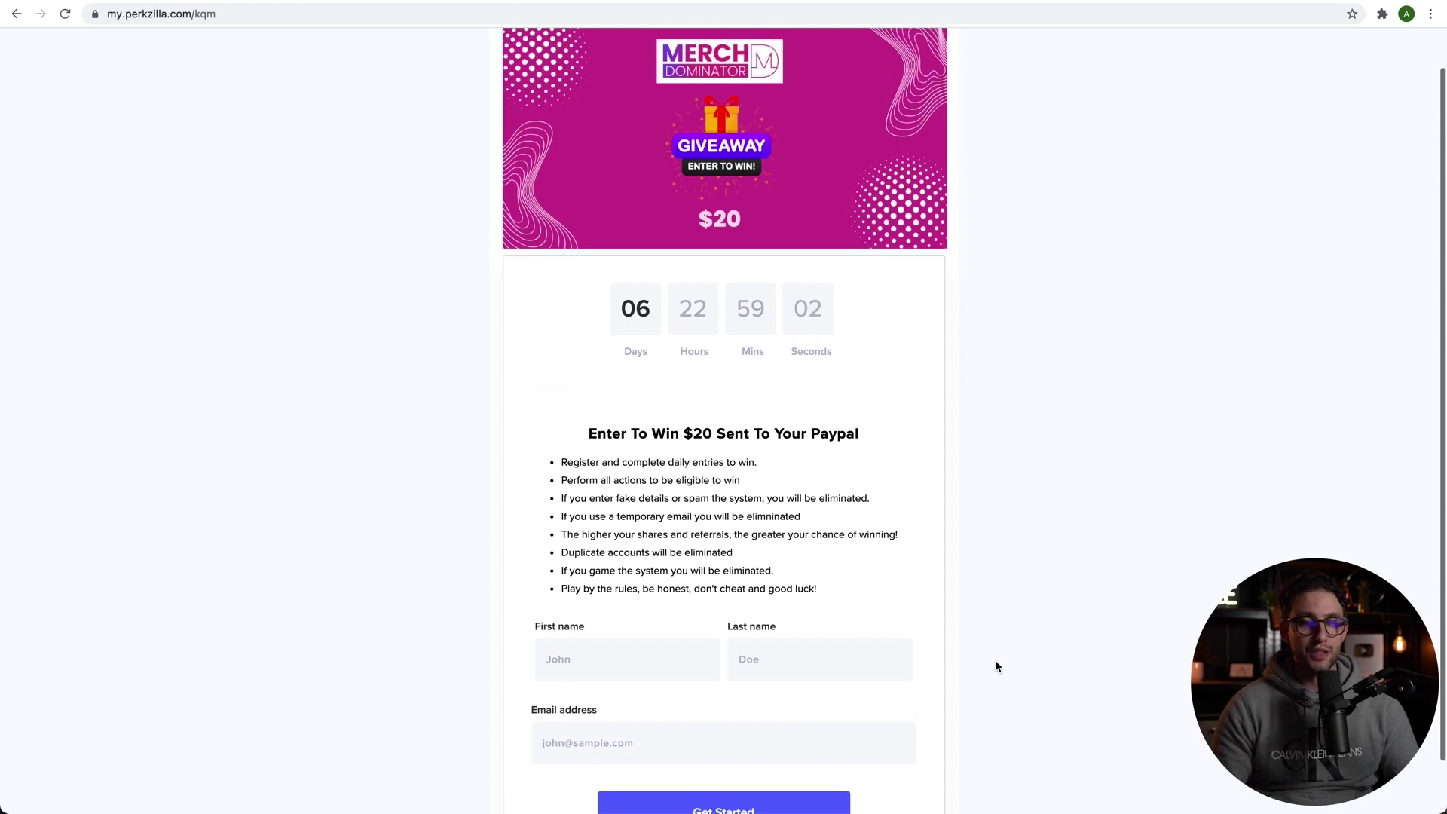